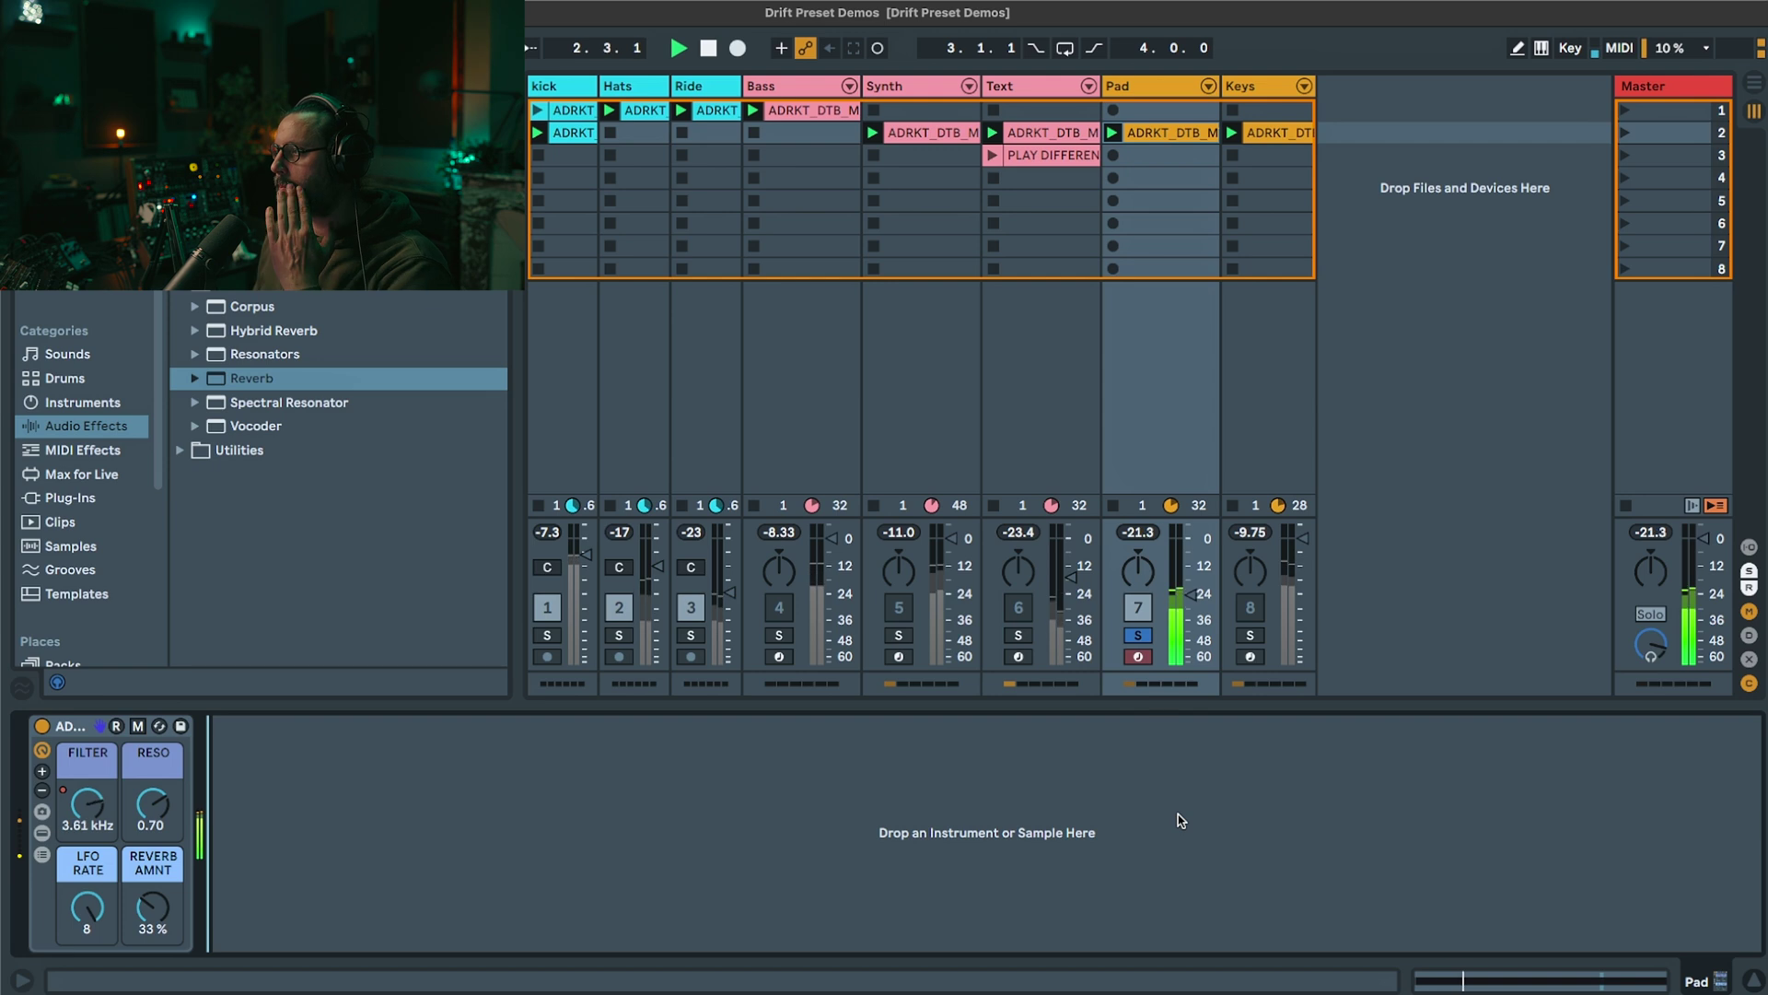
Step: Raise the Pad track's volume slightly and stop playback
drag(1191, 595, 1191, 585)
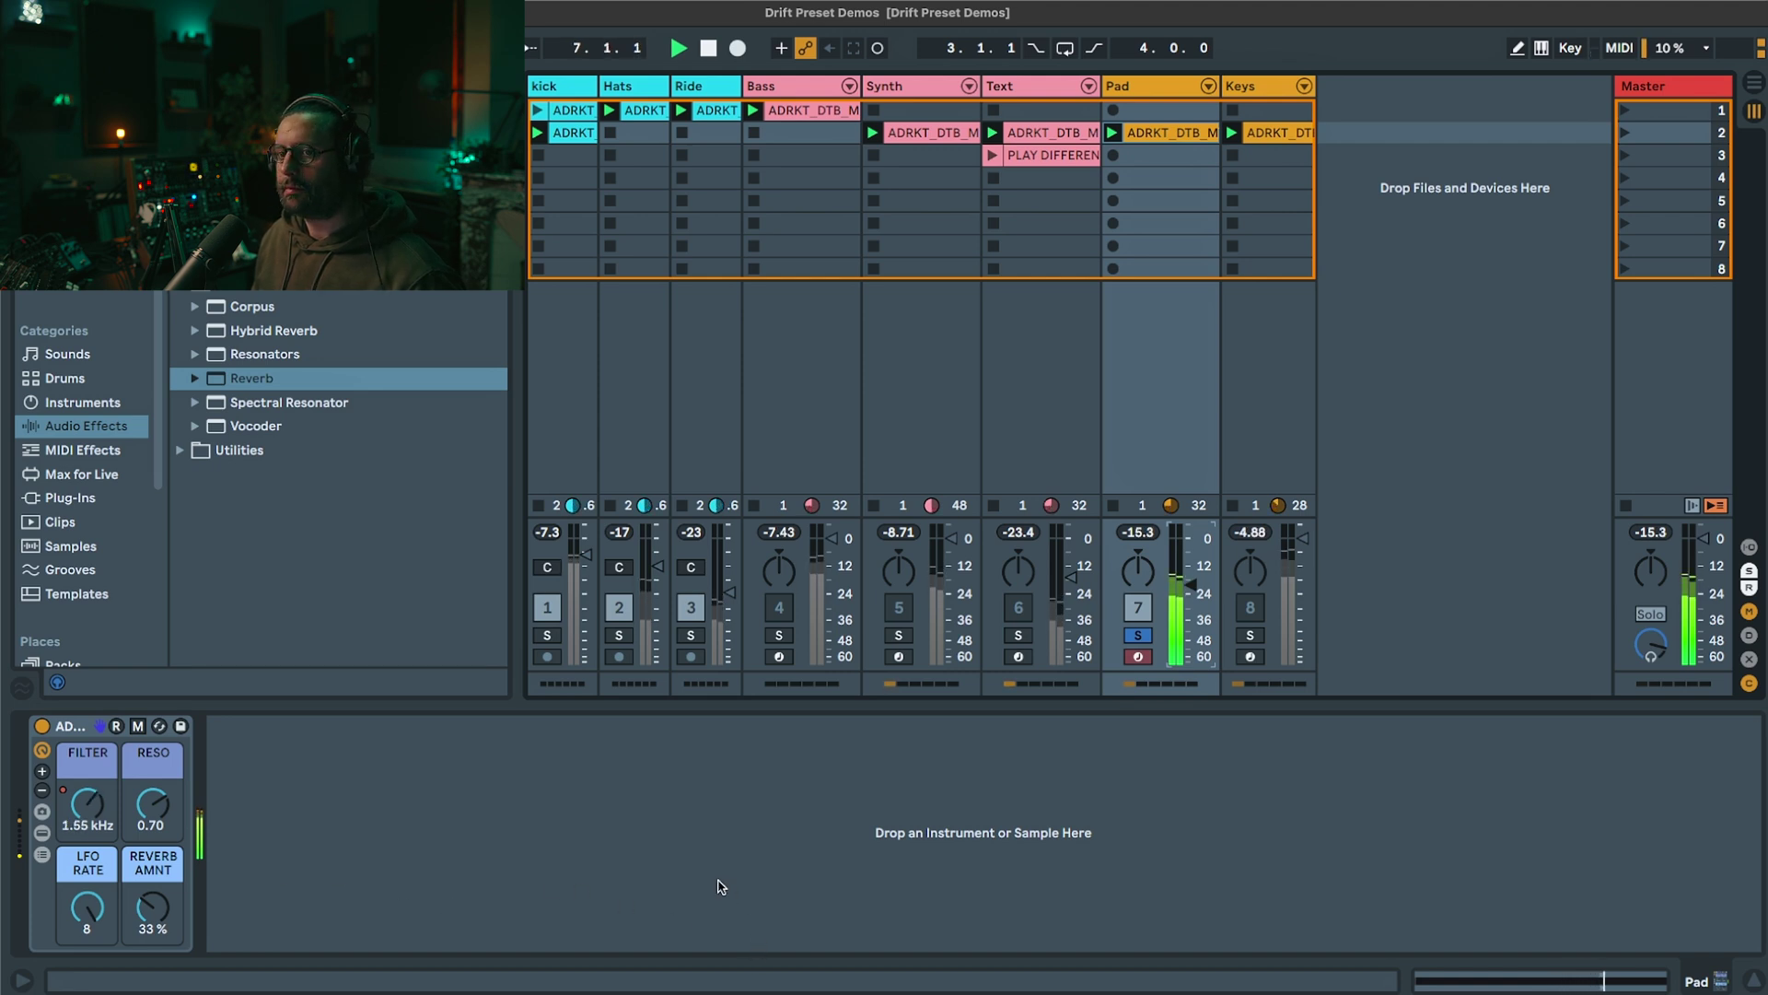
click(719, 881)
key(space)
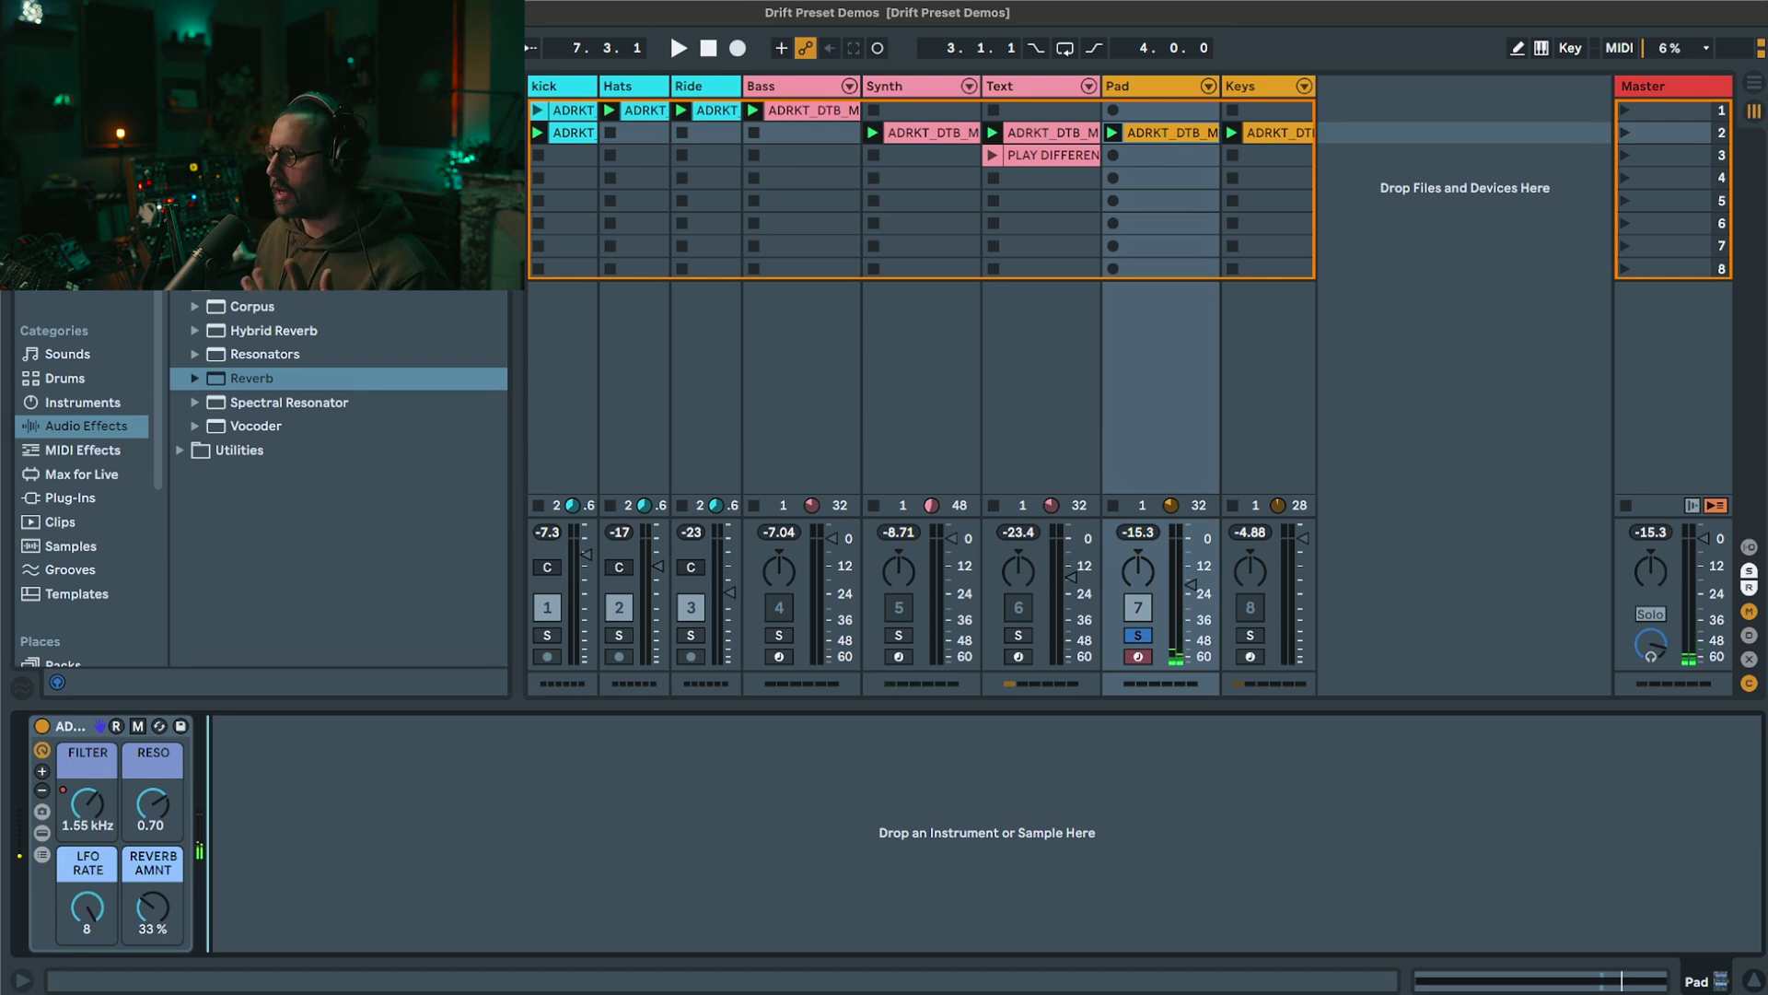
Step: Replace the Pad track's existing instrument rack with a new default Drift instrument
key(Delete)
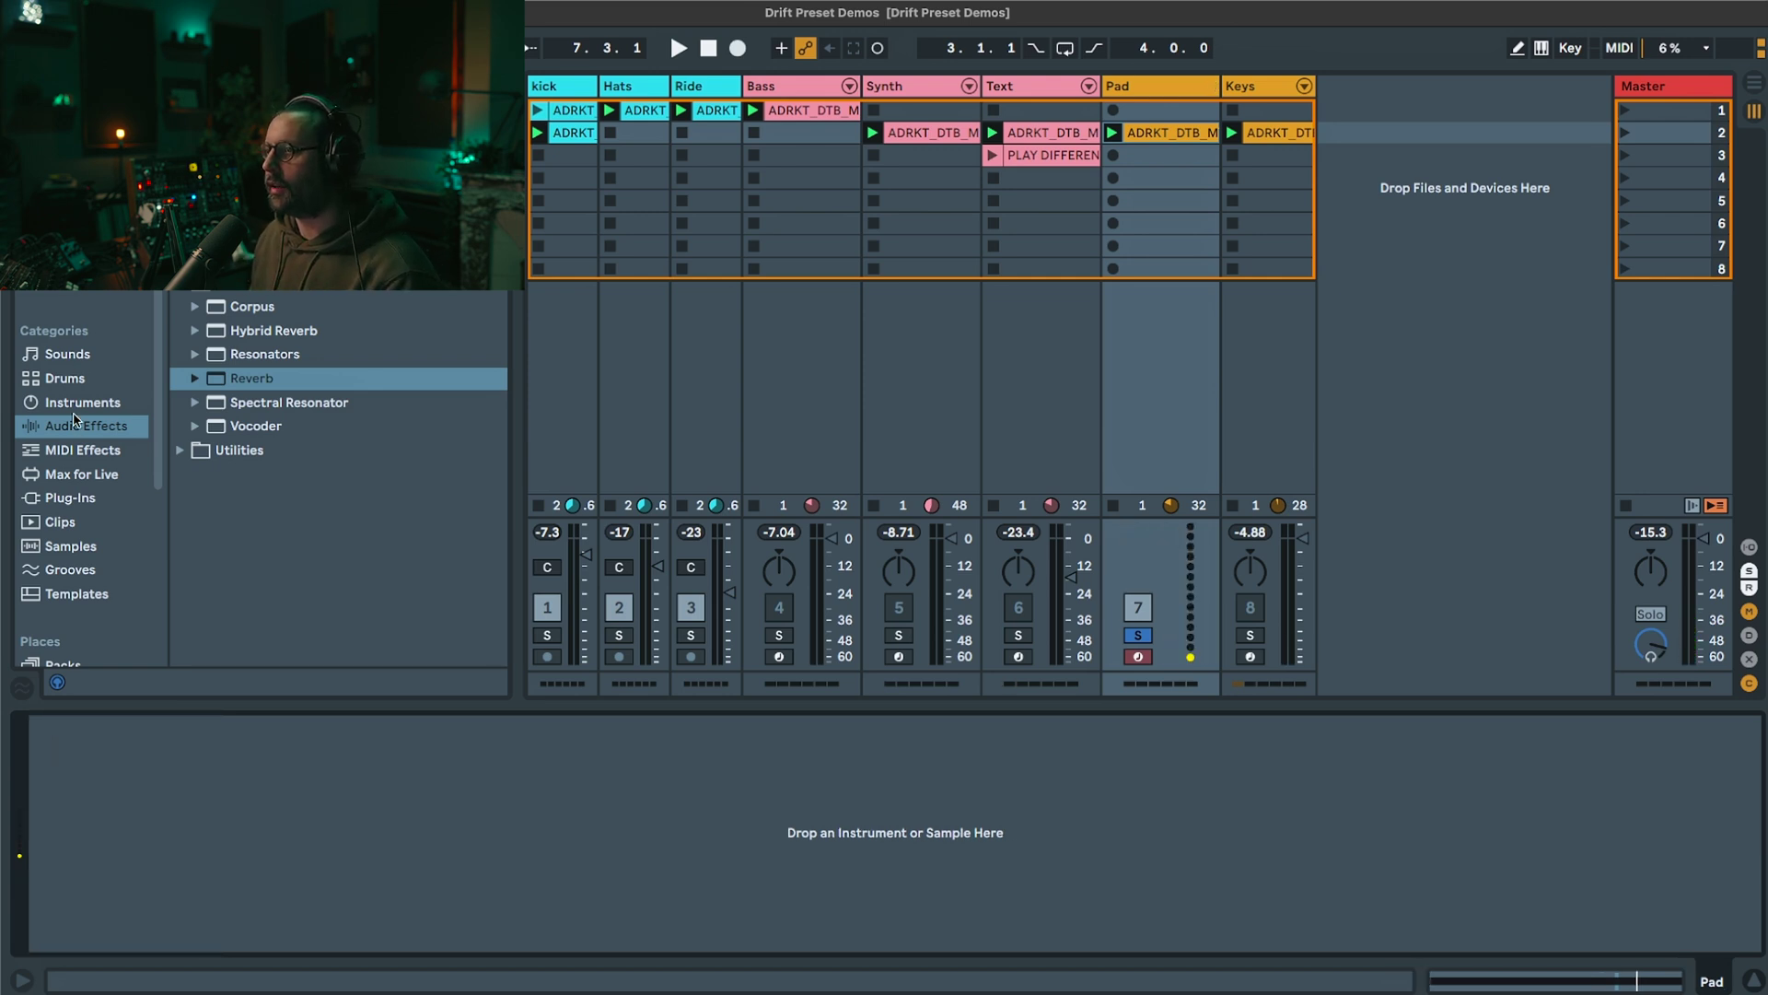
click(76, 412)
double_click(226, 259)
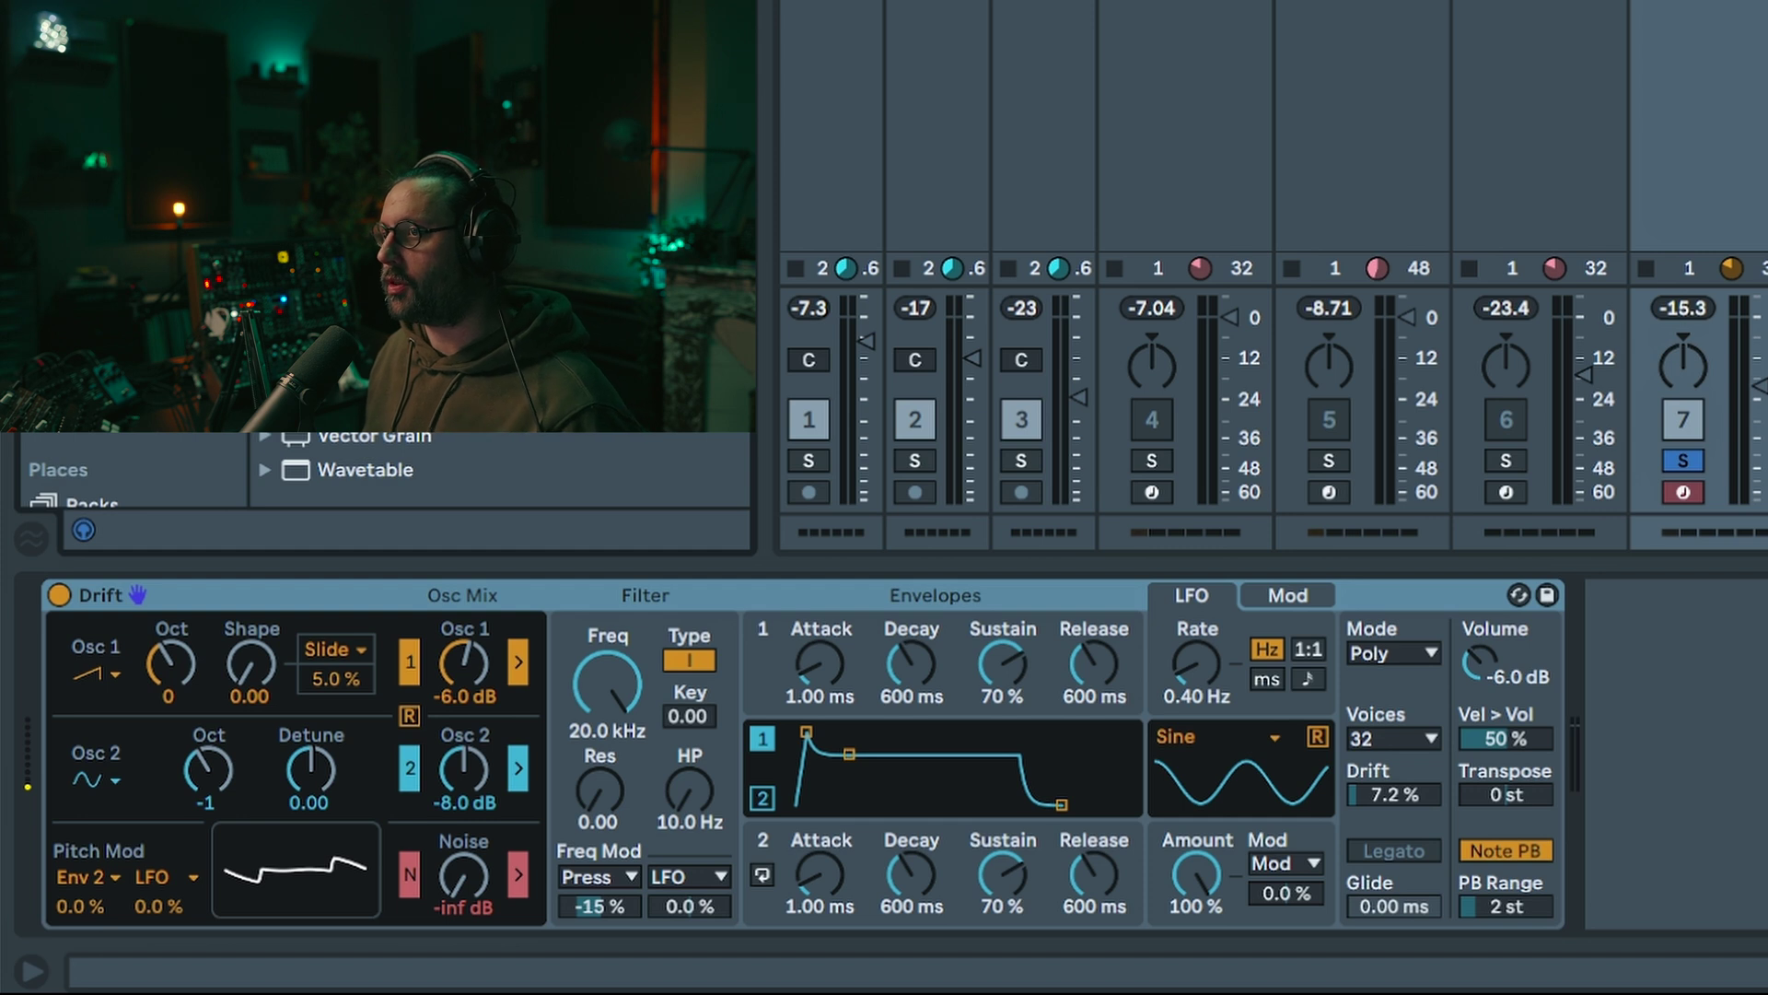
Step: Insert a Chord effect before Drift and set Shift 1 to +4 st, Shift 2 to +7 st and Shift 3 to +9 st
key(Return)
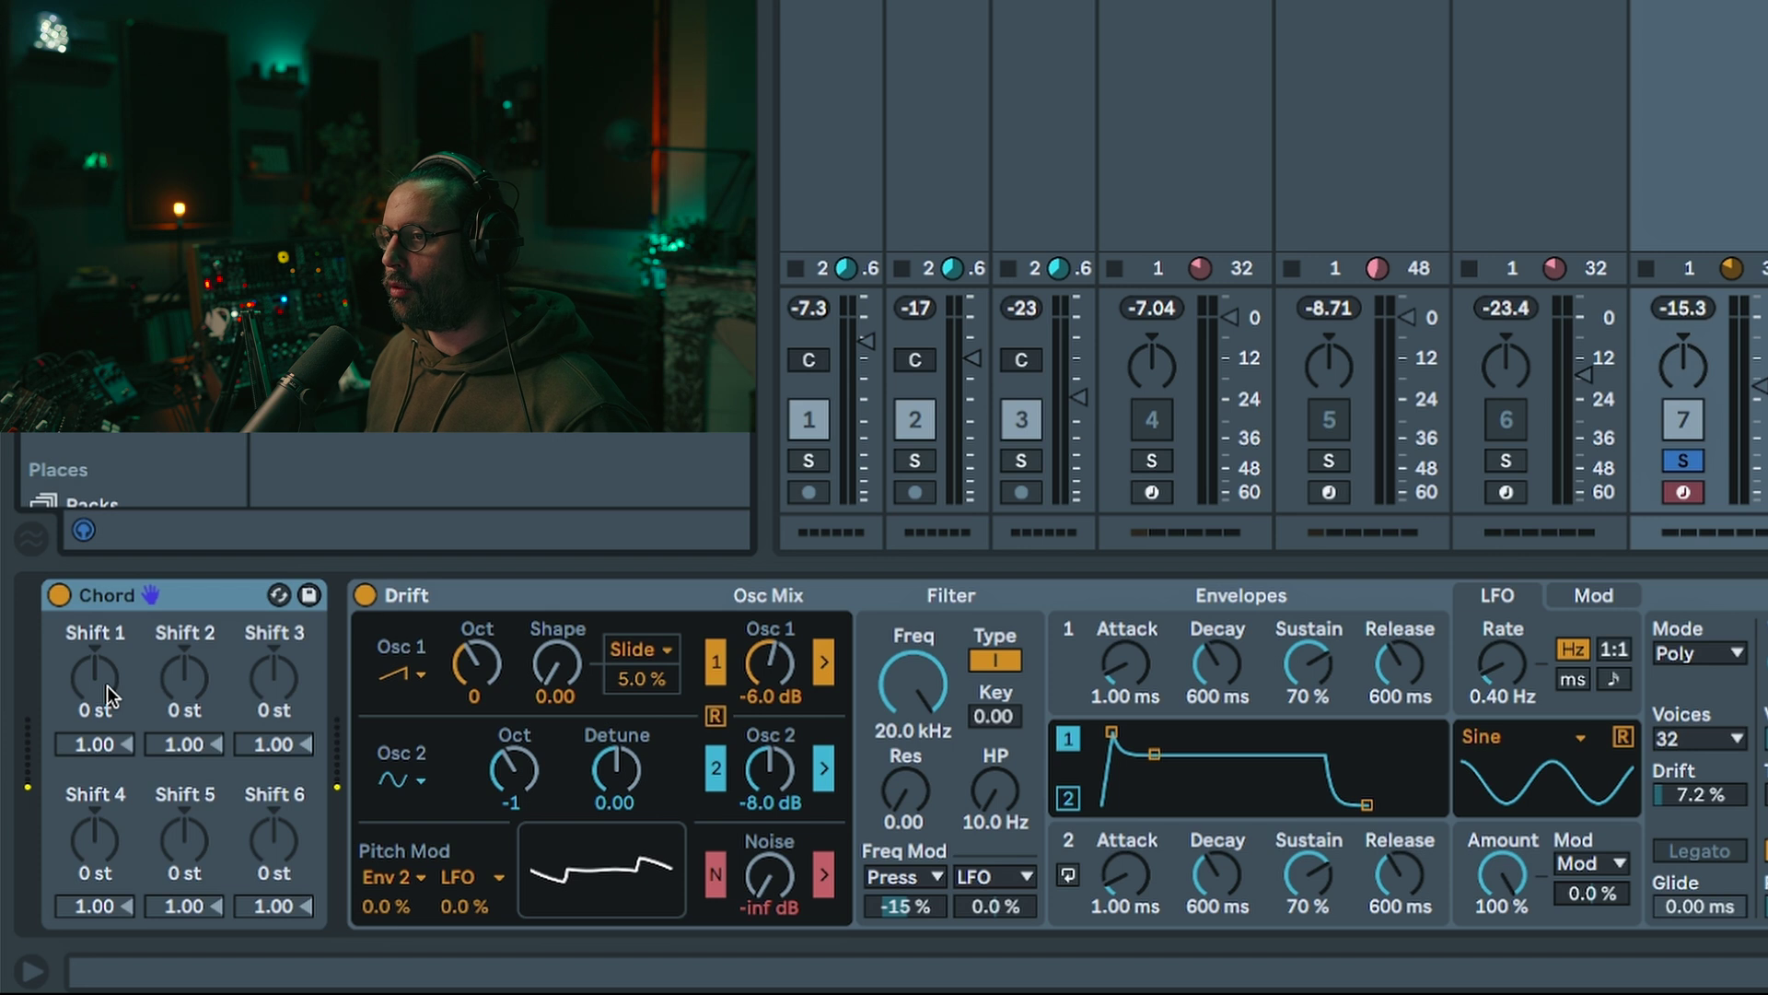
drag(107, 688, 107, 659)
drag(175, 705, 175, 665)
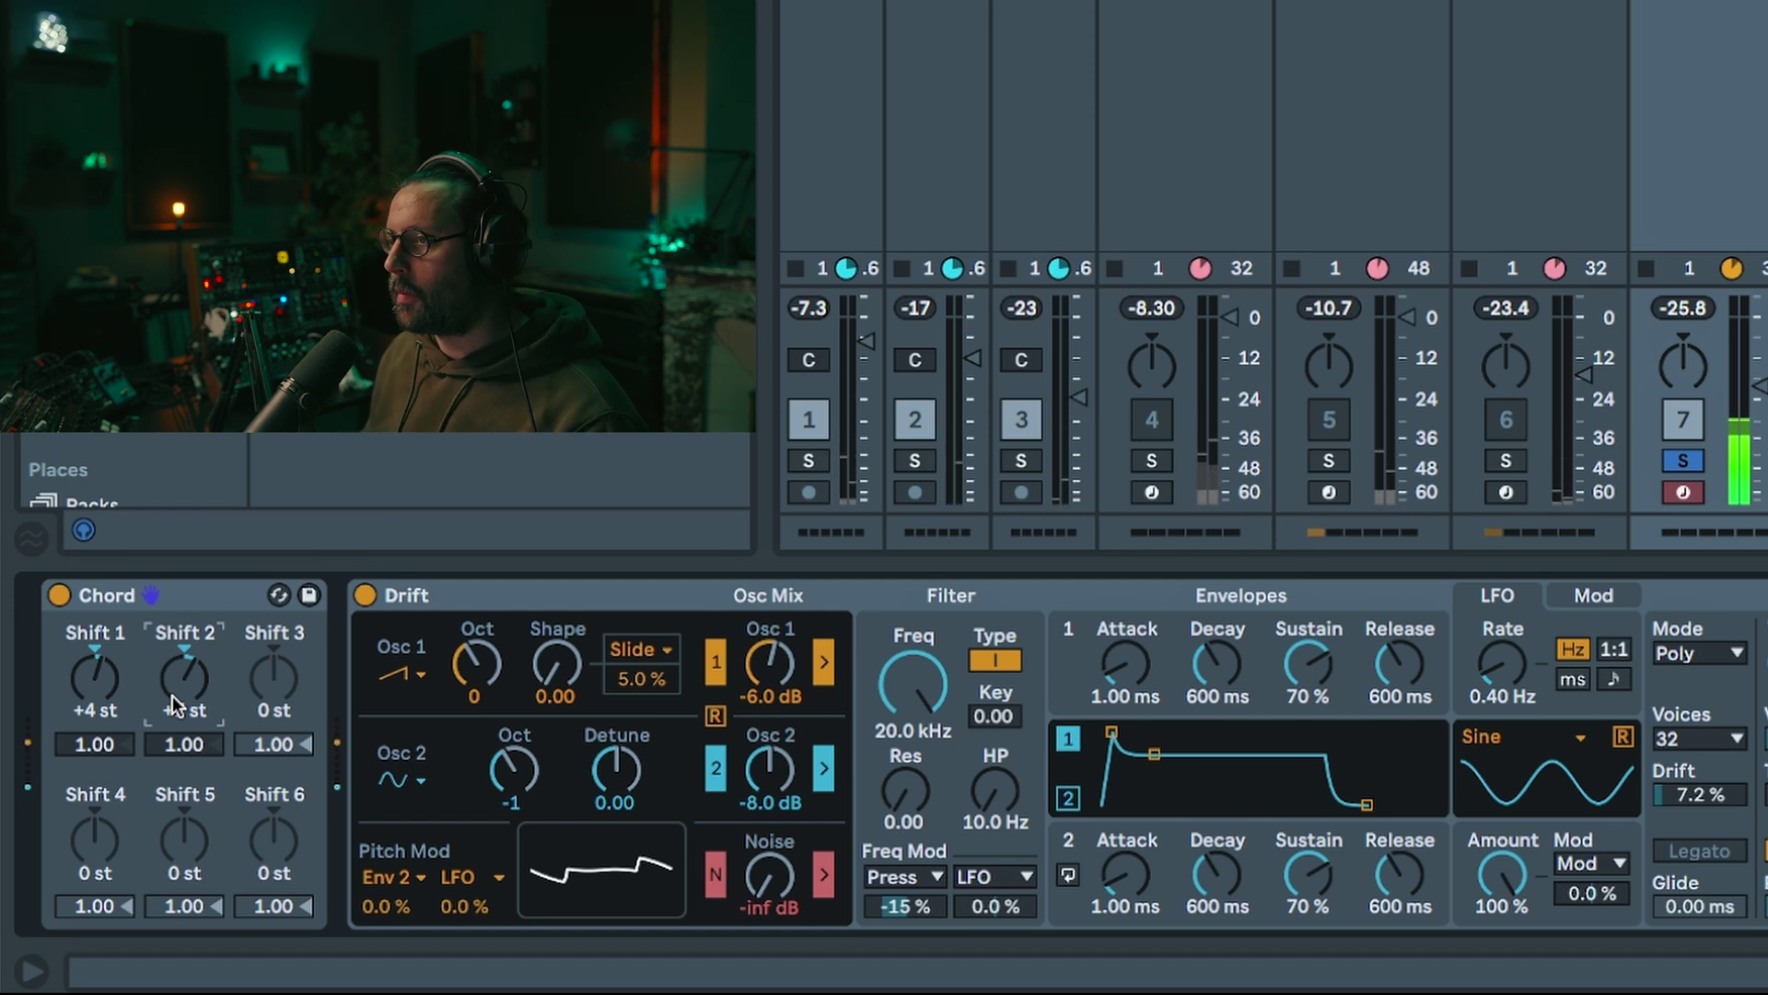
click(61, 595)
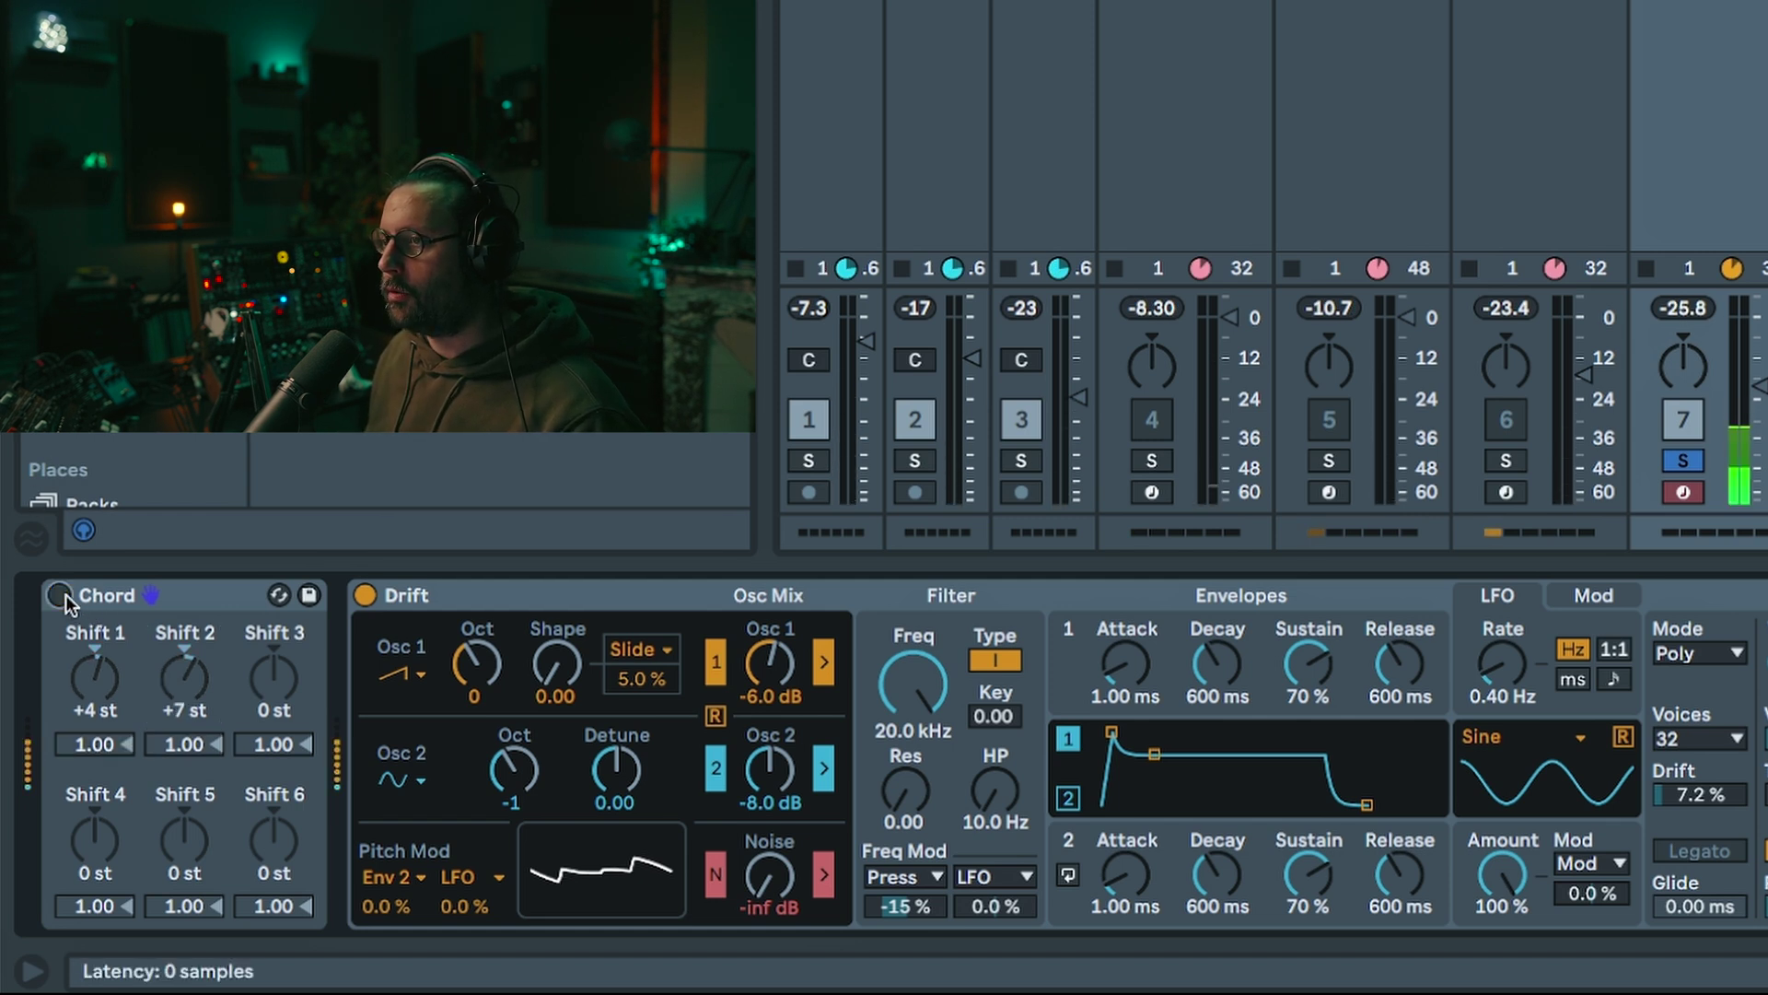
click(62, 595)
click(274, 679)
drag(274, 679, 274, 650)
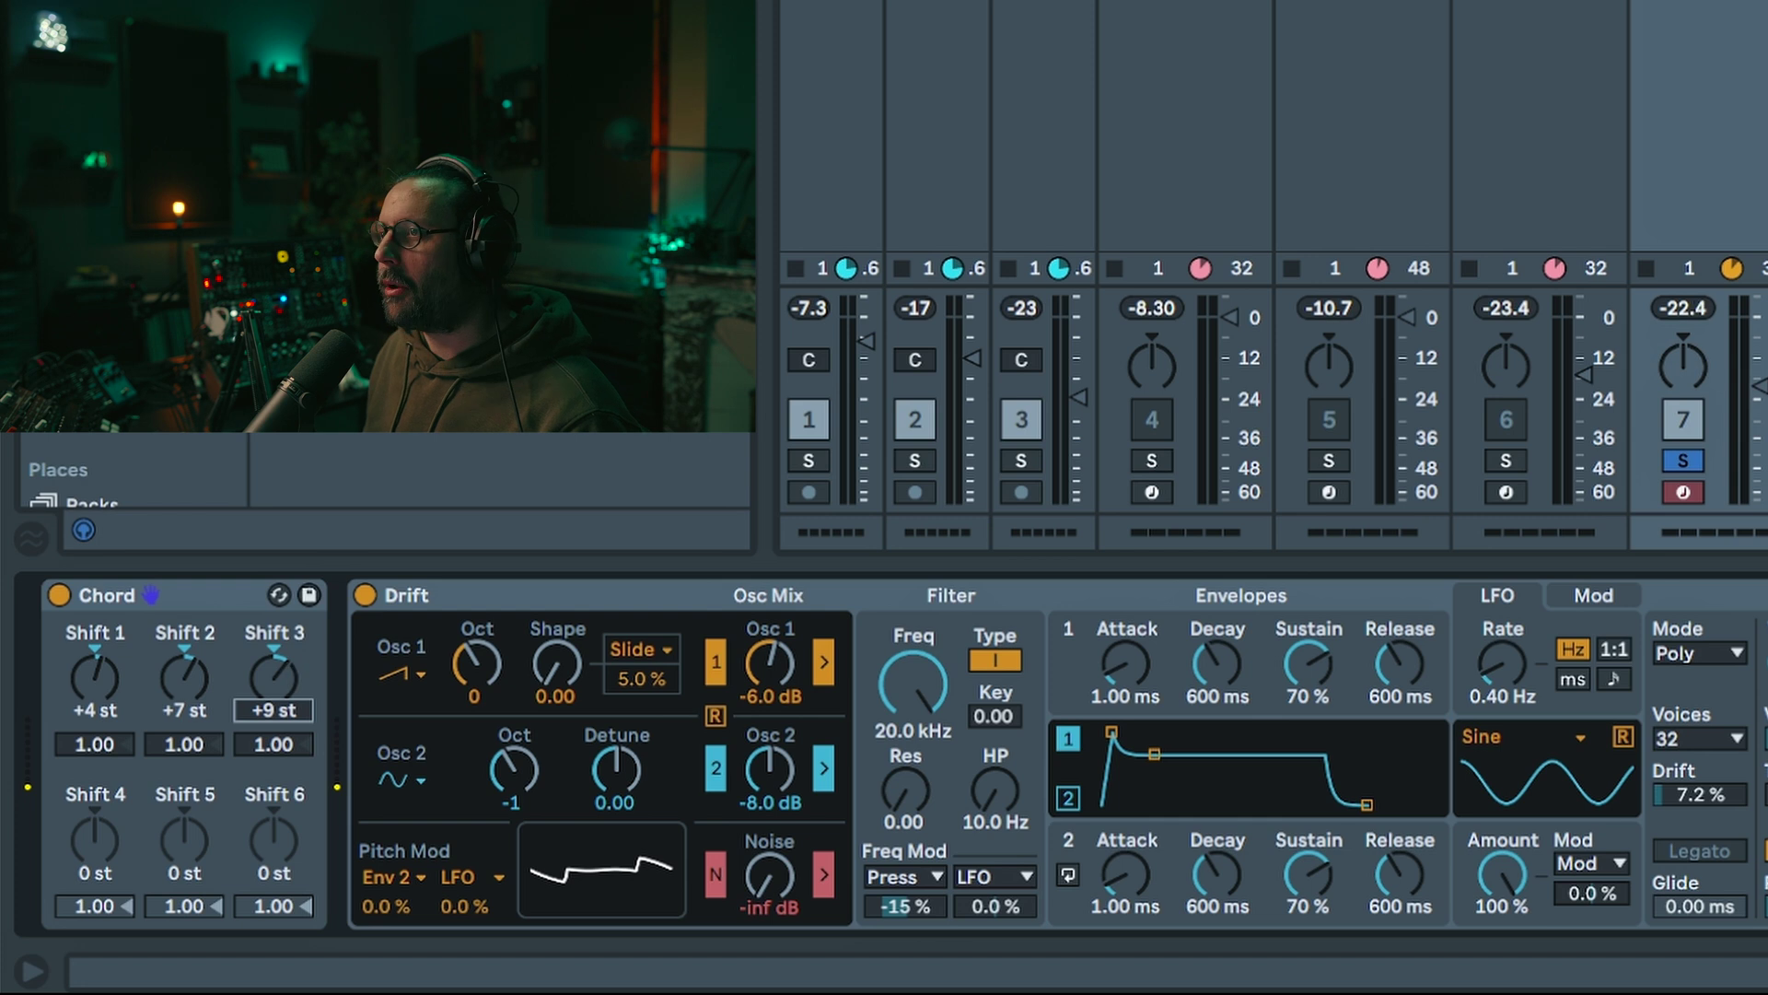
Step: Insert a second Chord effect between the first one and Drift, with Shift 1 at +12 st and Shift 2 at +36 st
drag(350, 276, 346, 743)
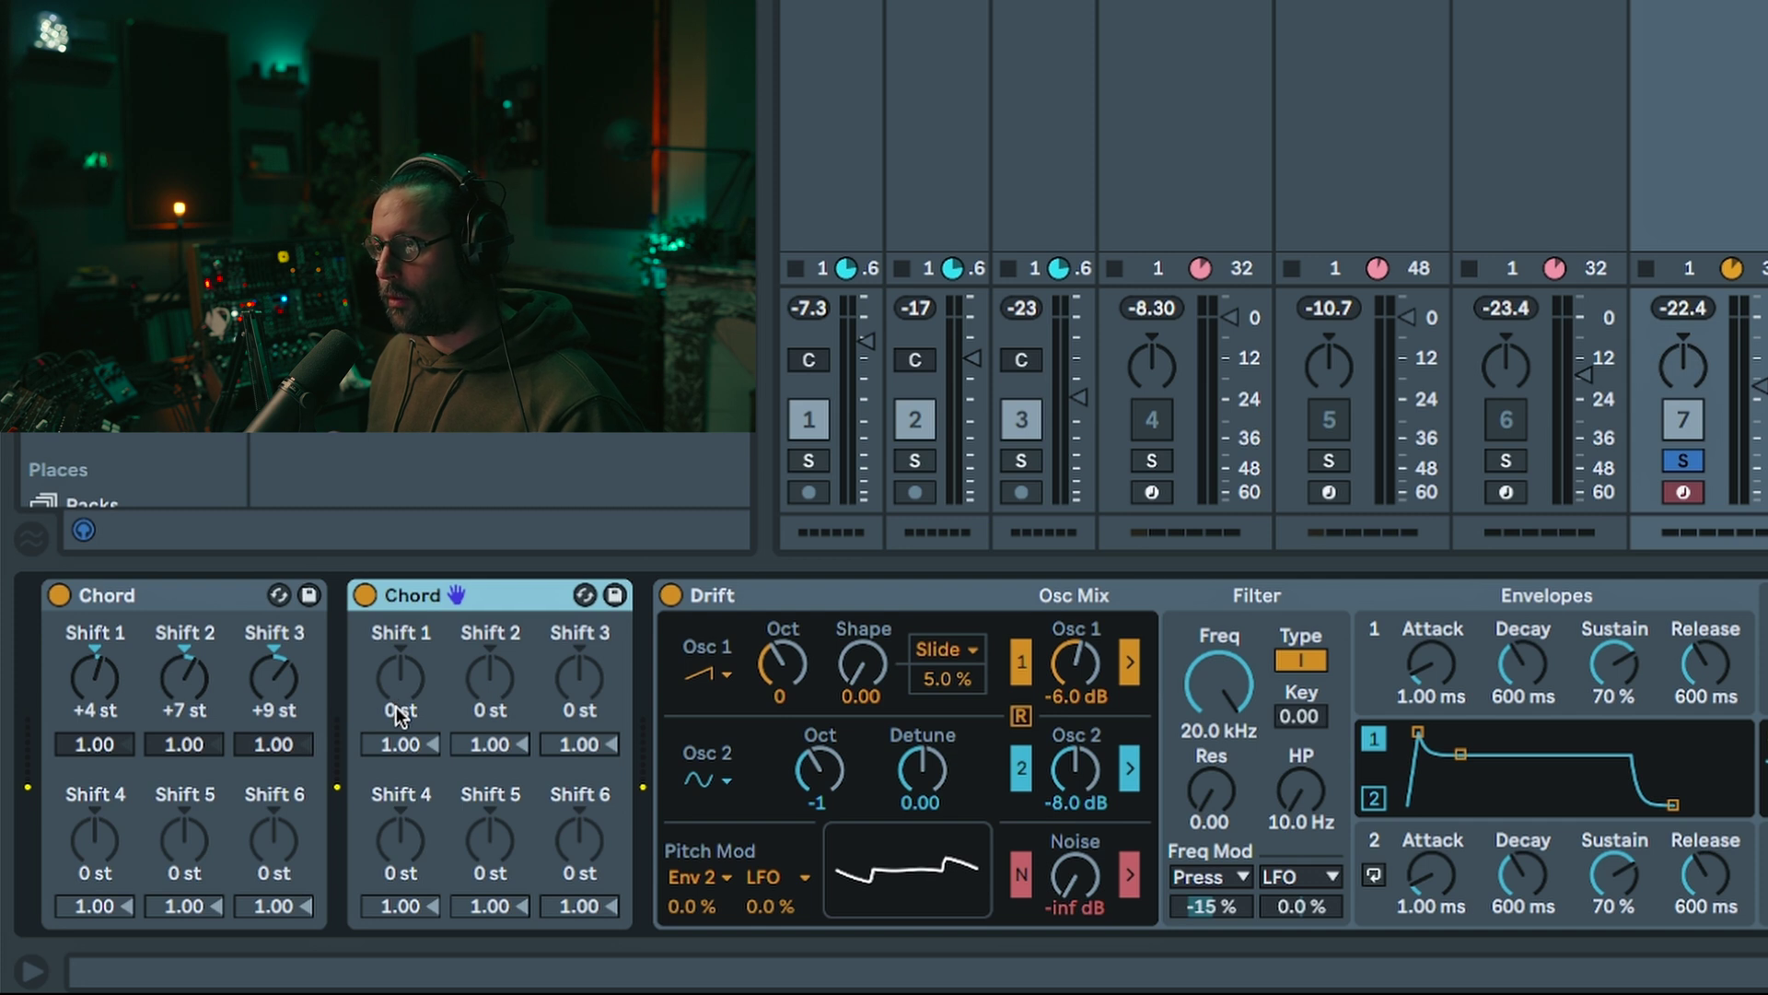
drag(396, 709, 396, 649)
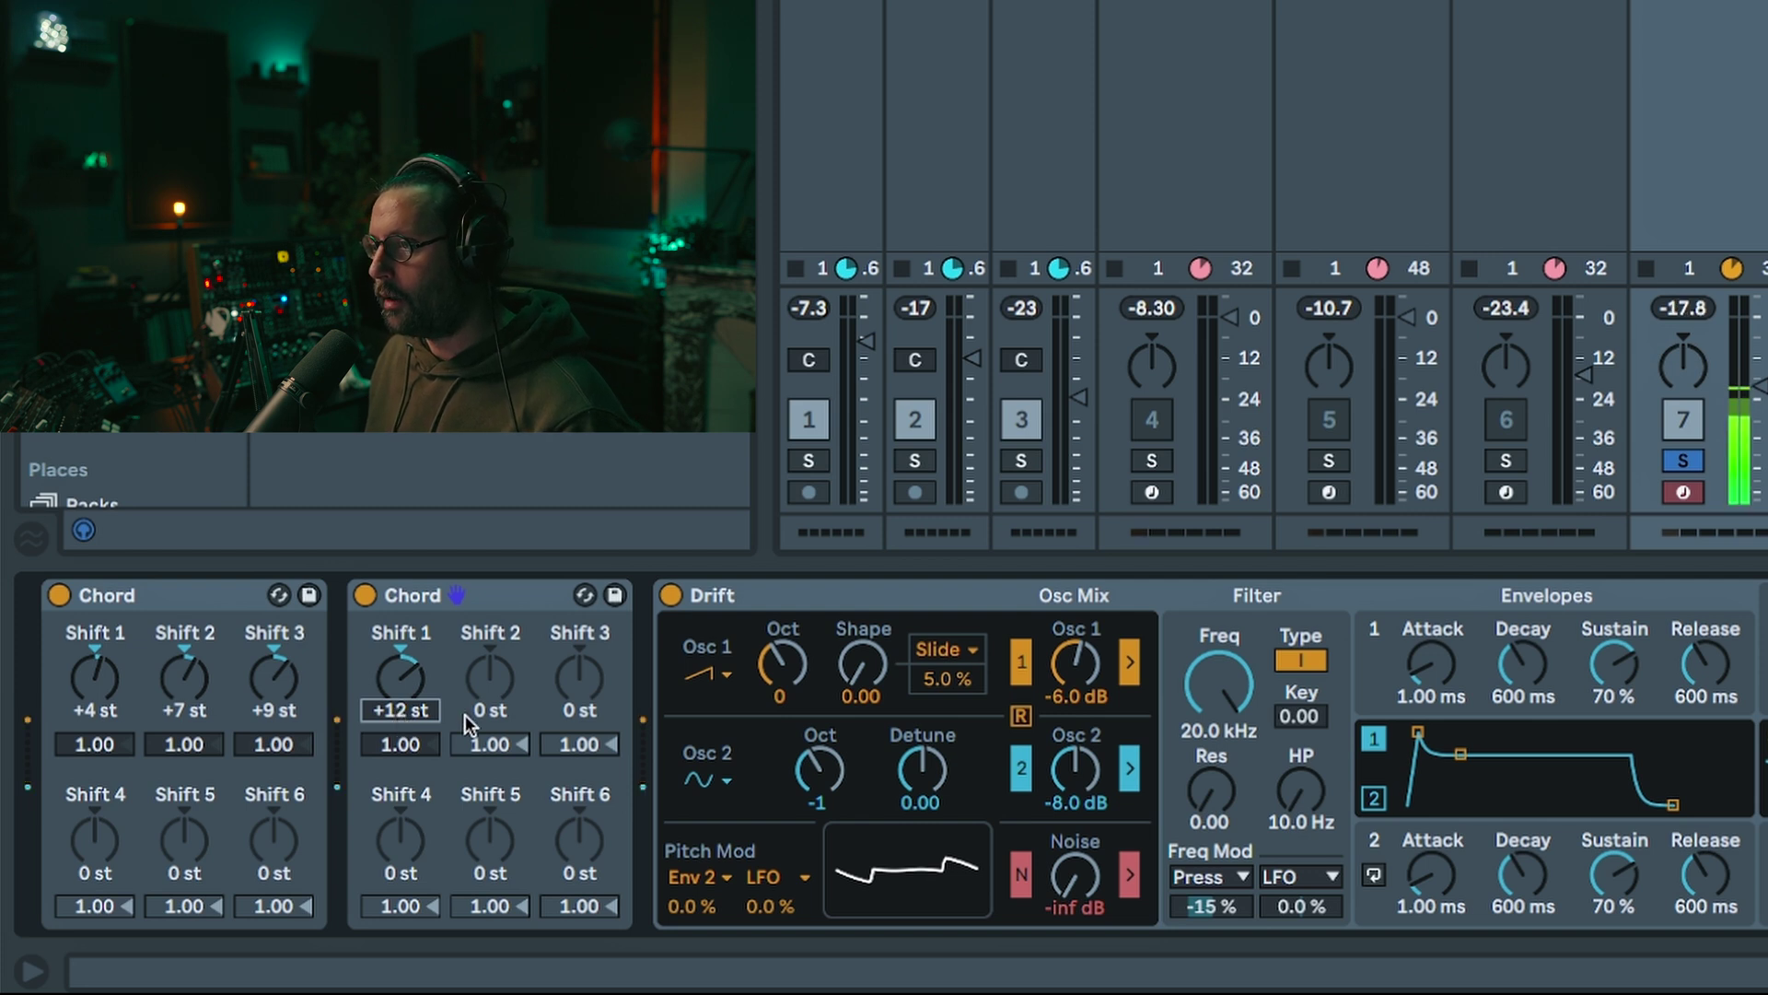
drag(494, 713, 493, 581)
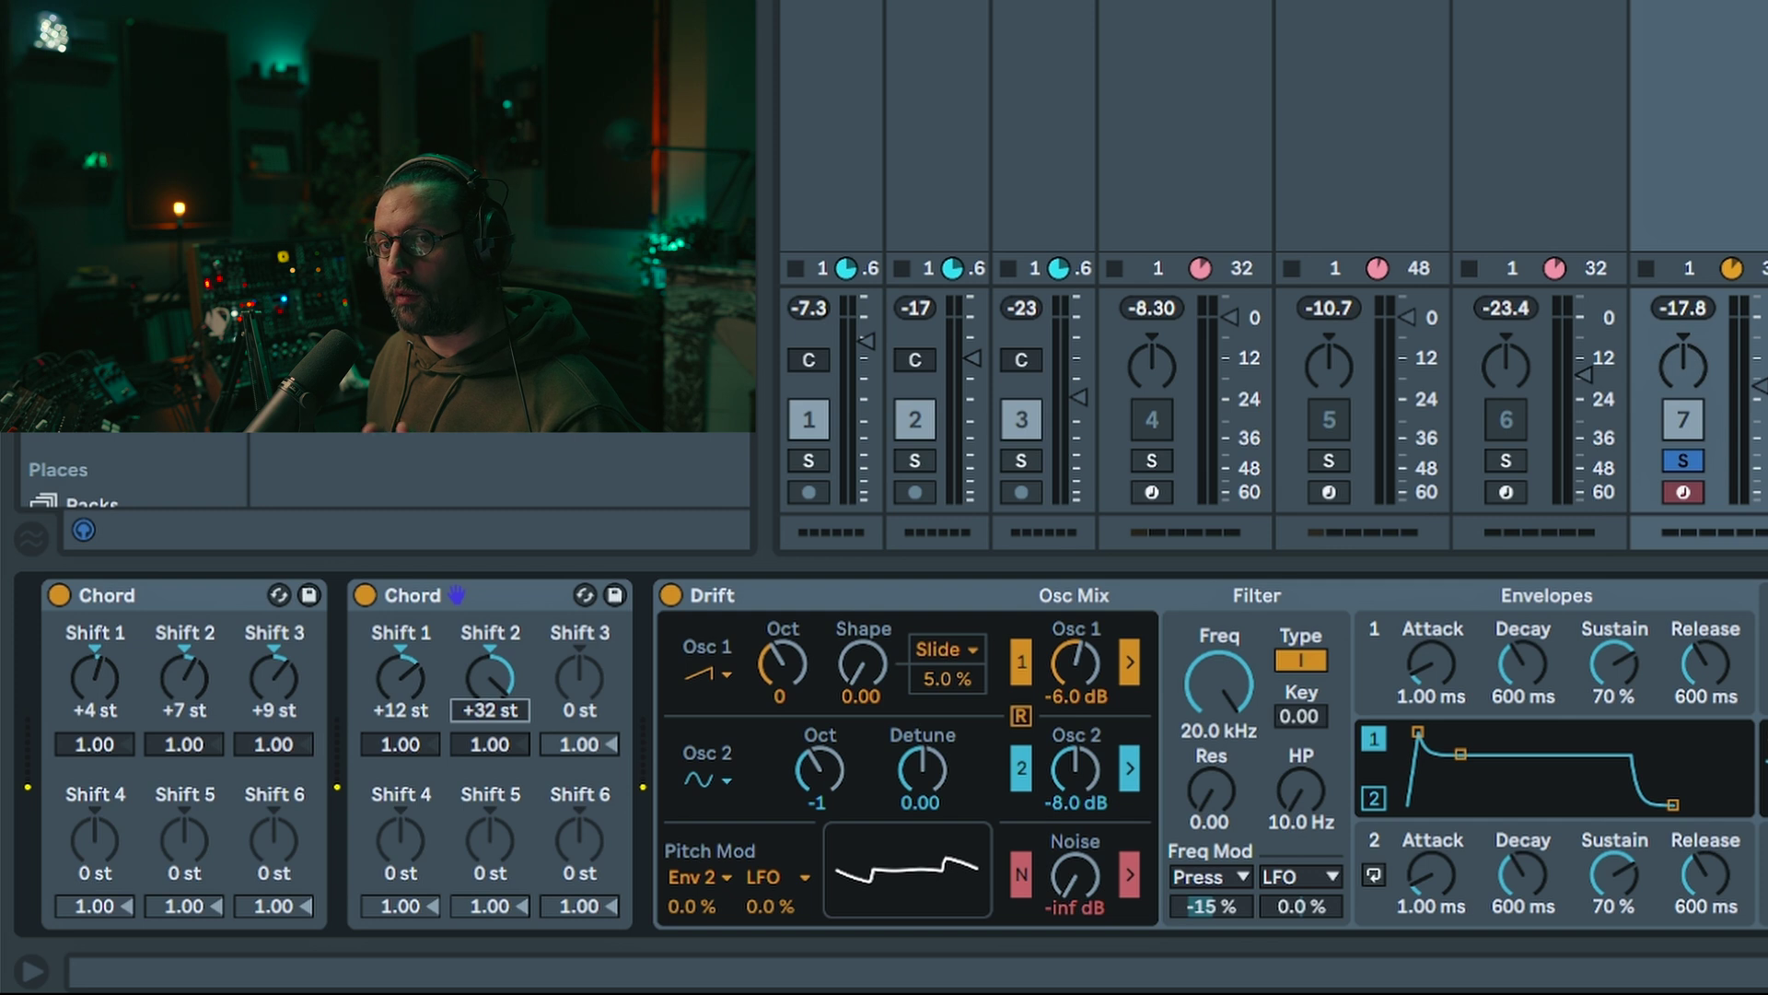
drag(493, 579, 493, 571)
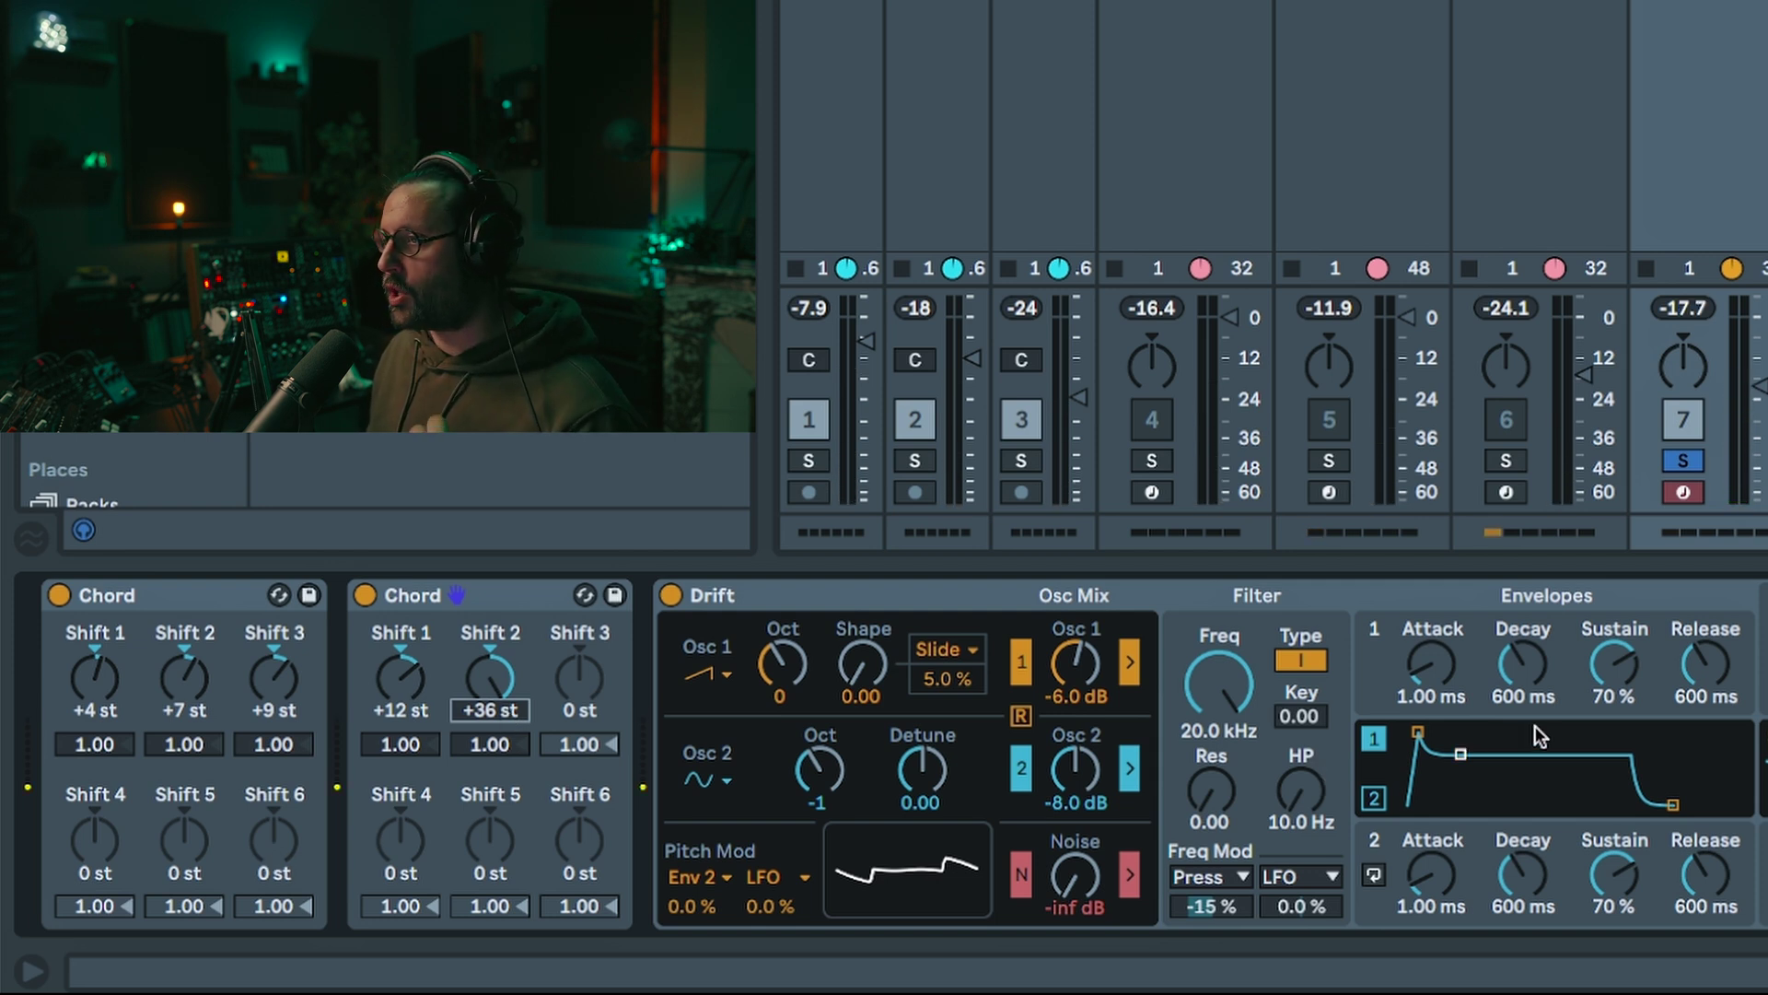
Step: Look over the waveform choices of Drift's oscillator 1 and set its Shape to 0.10
click(724, 695)
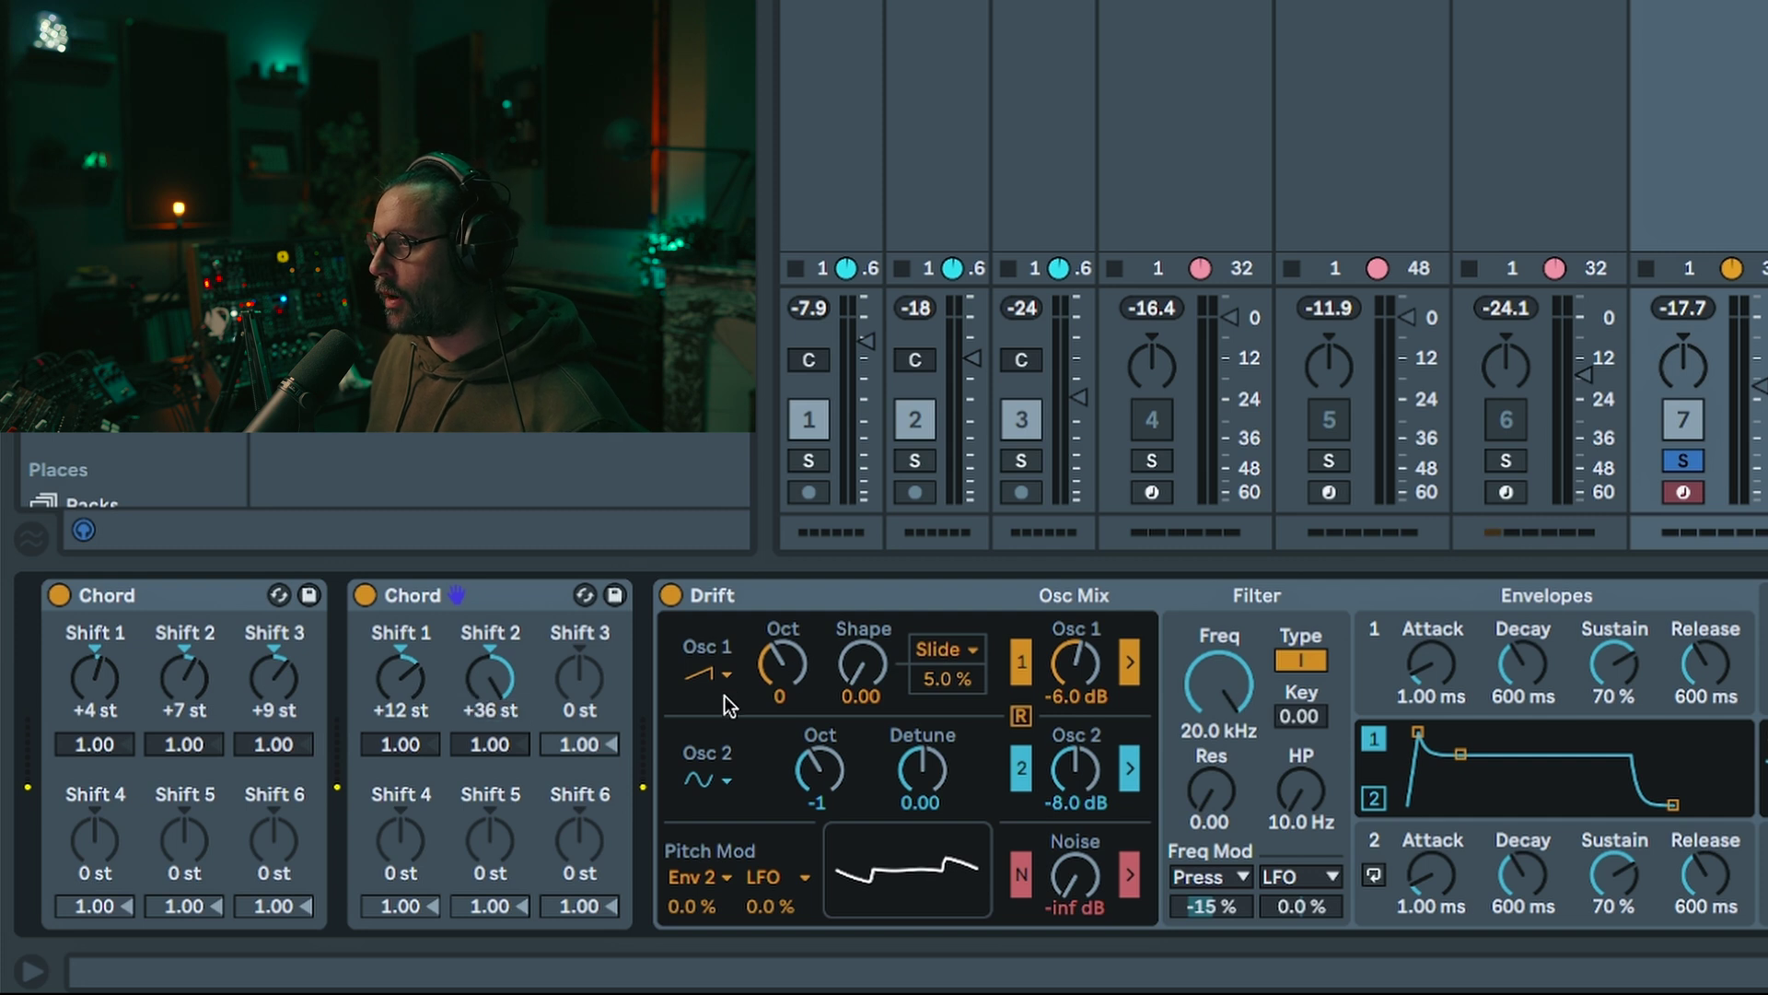
click(726, 679)
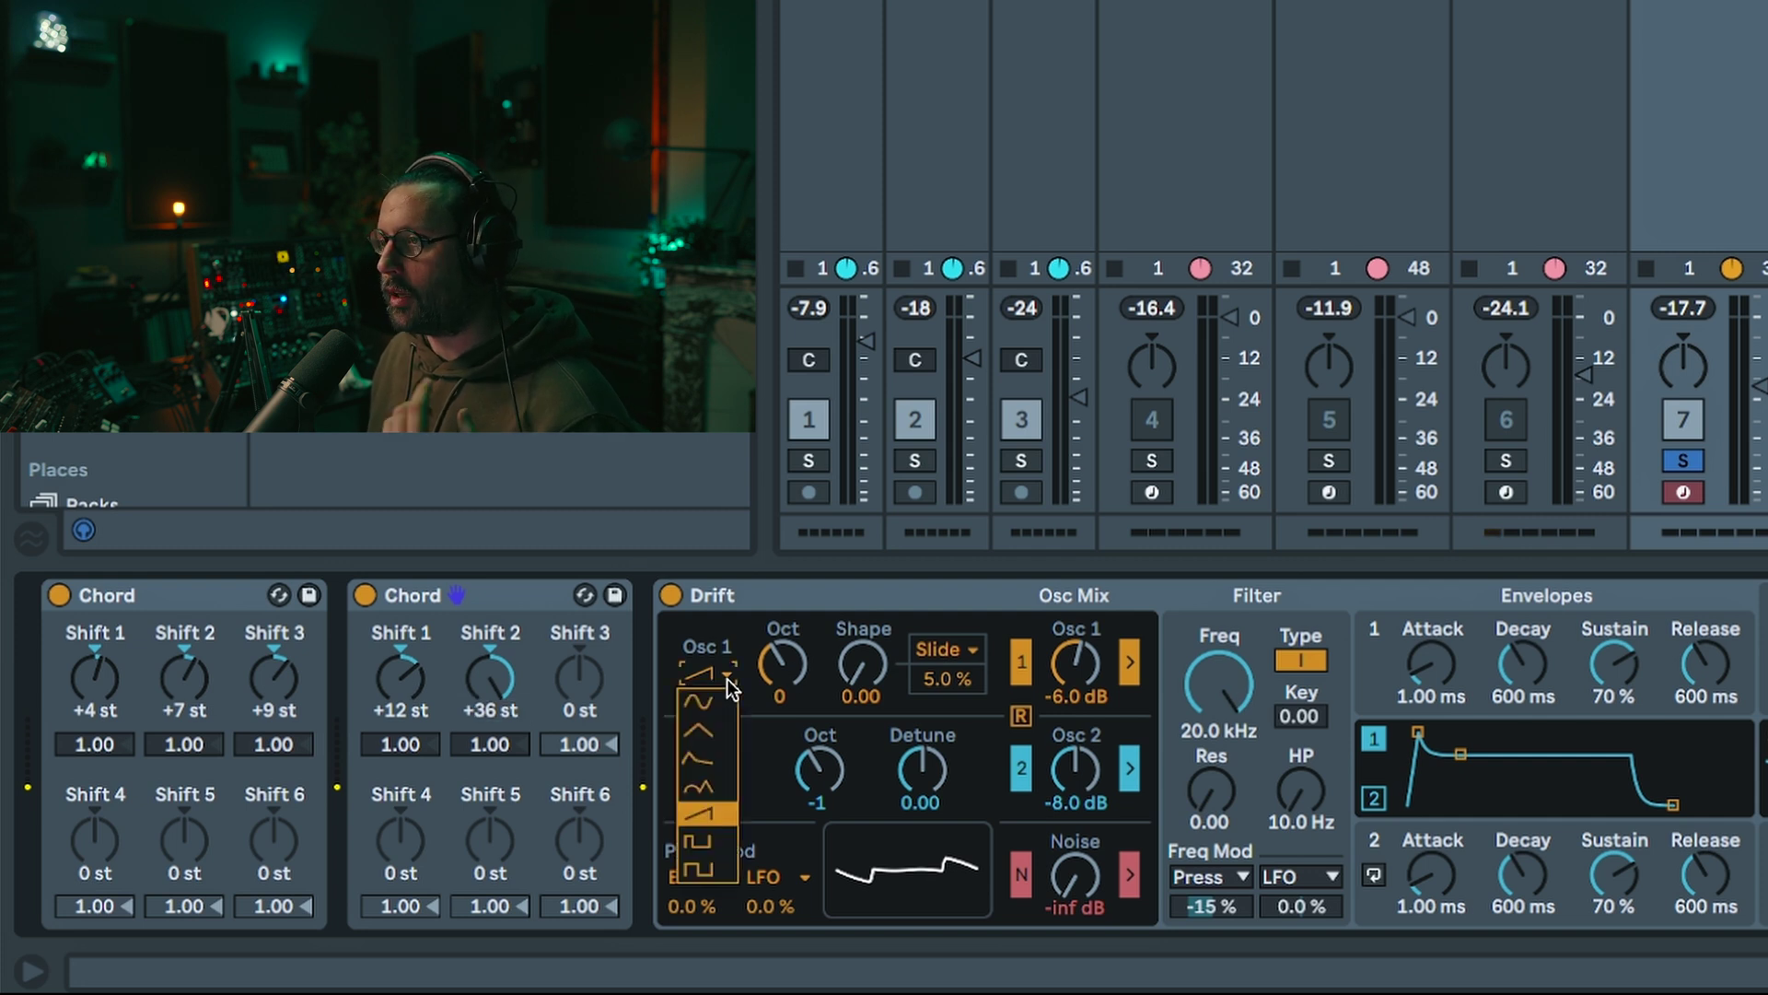
click(727, 678)
drag(835, 682, 835, 663)
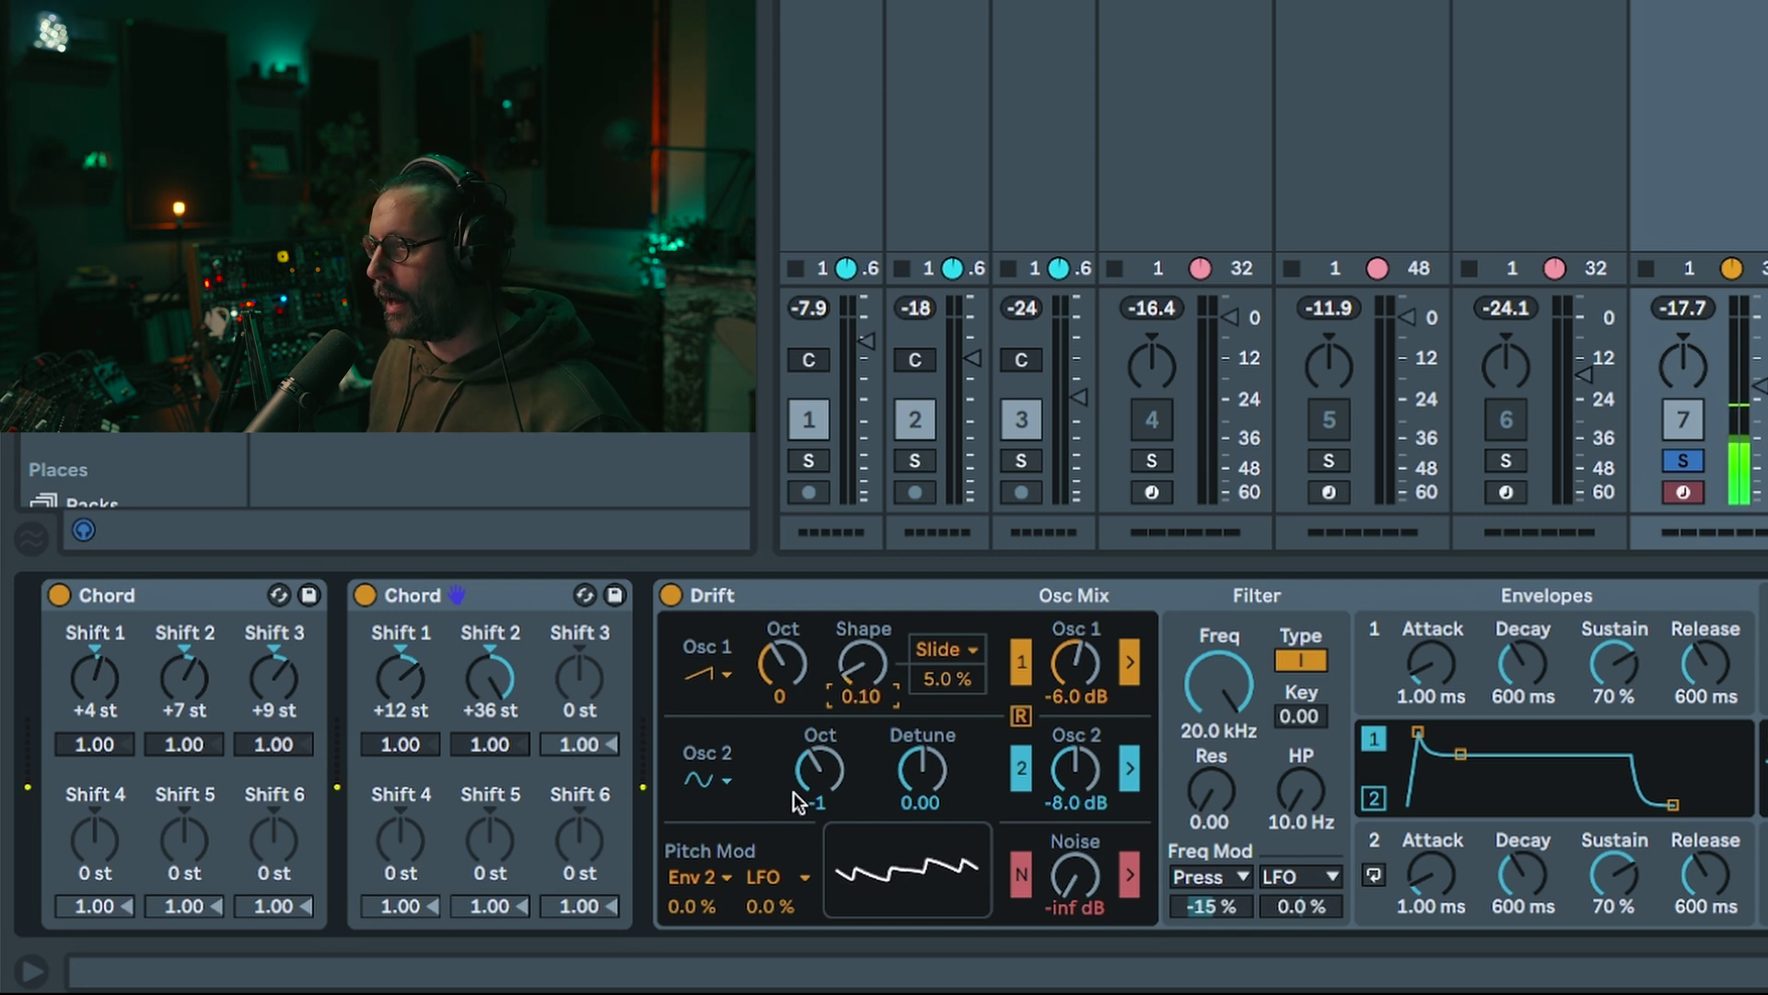
Step: Switch Drift's oscillator 2 to the third waveform choice, with its octave at 0 and Detune at 0.04
click(714, 780)
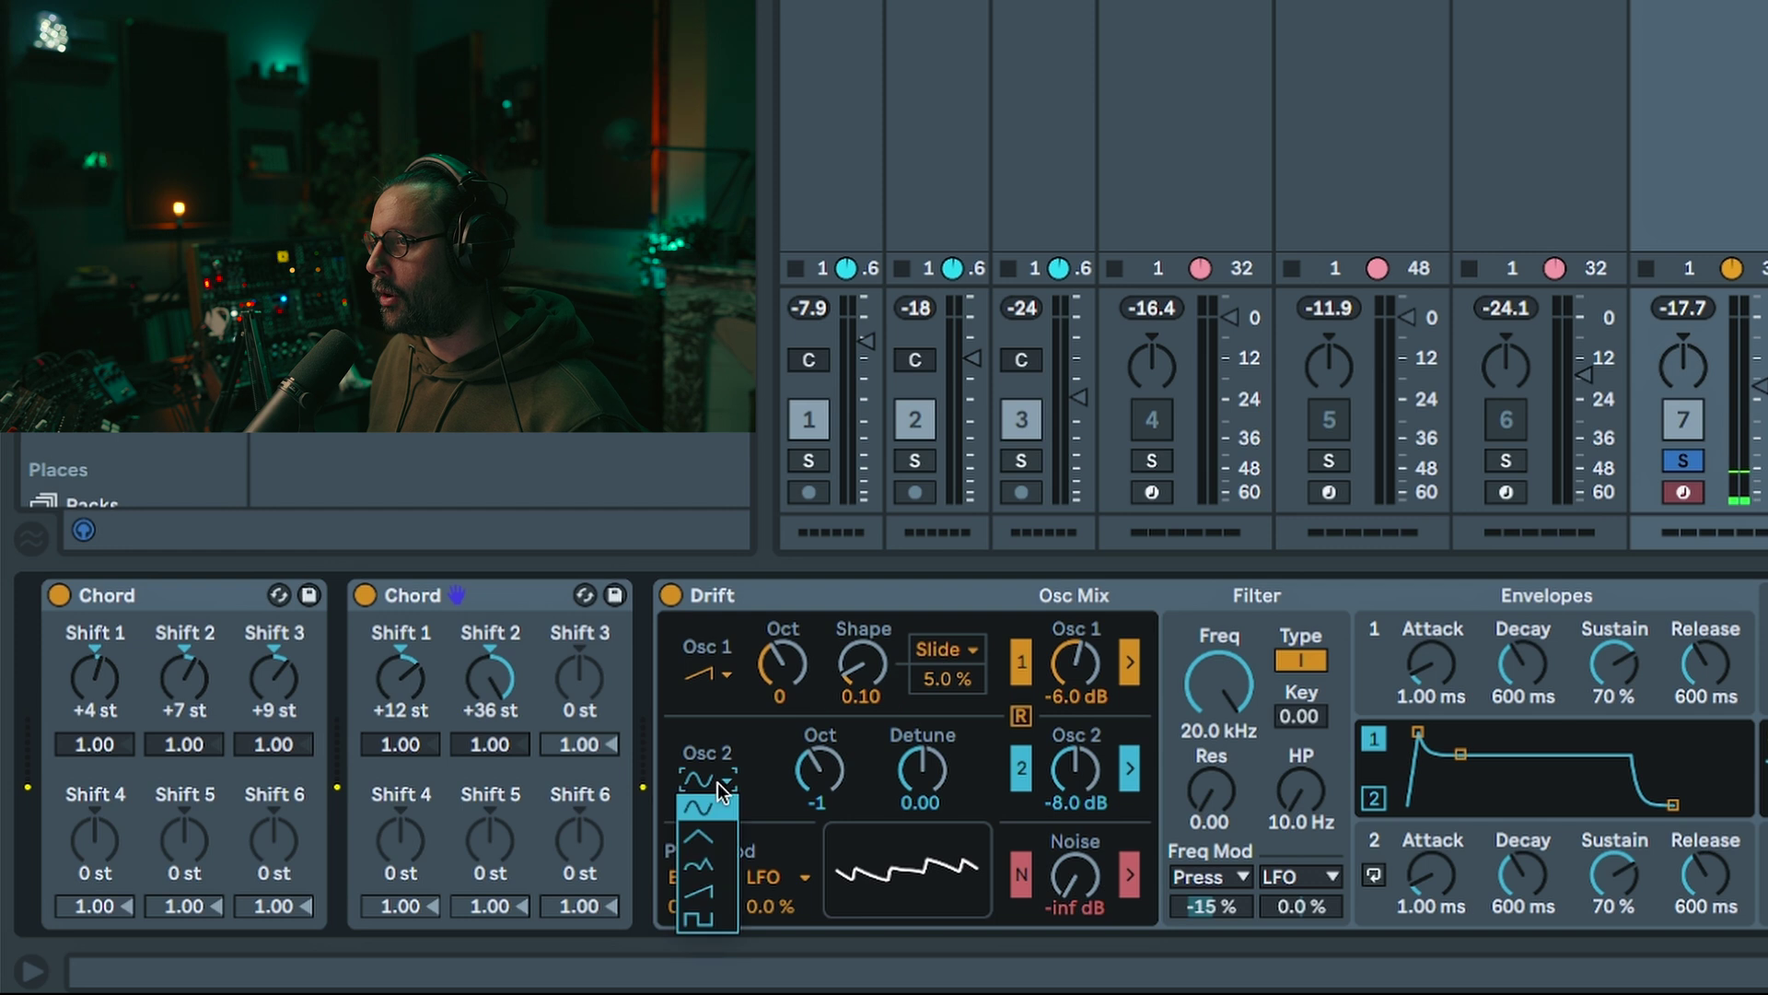
click(698, 864)
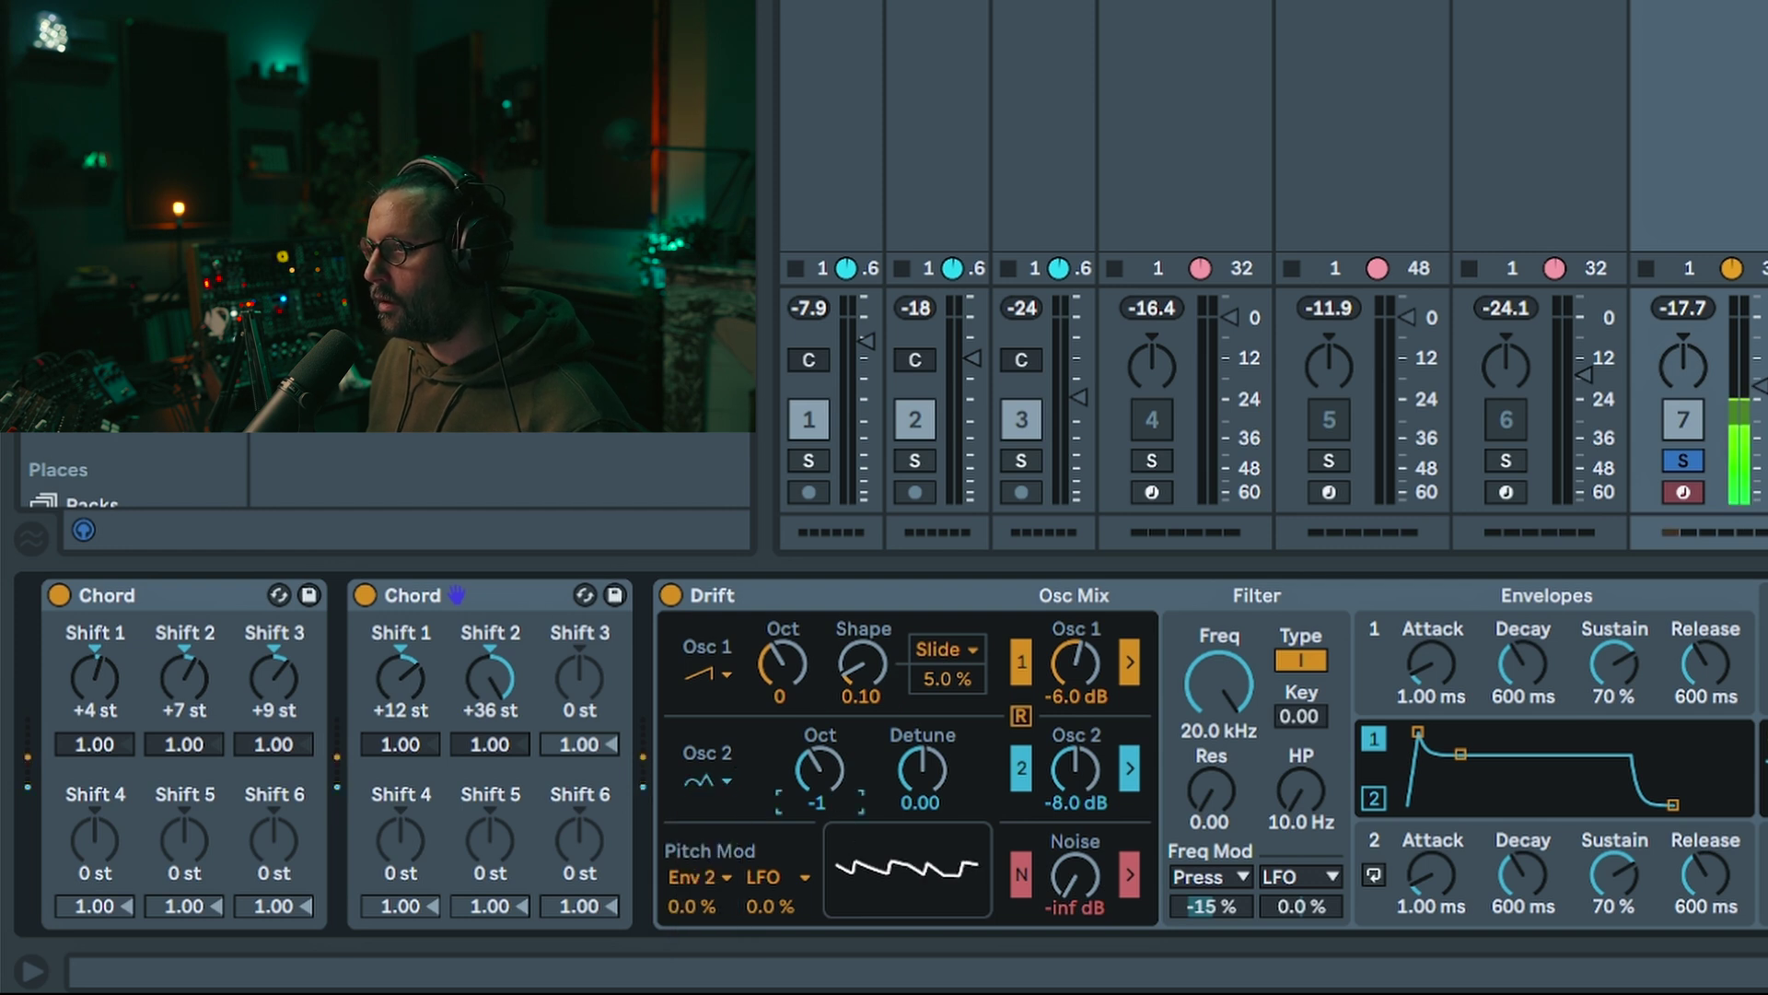
drag(819, 769, 819, 762)
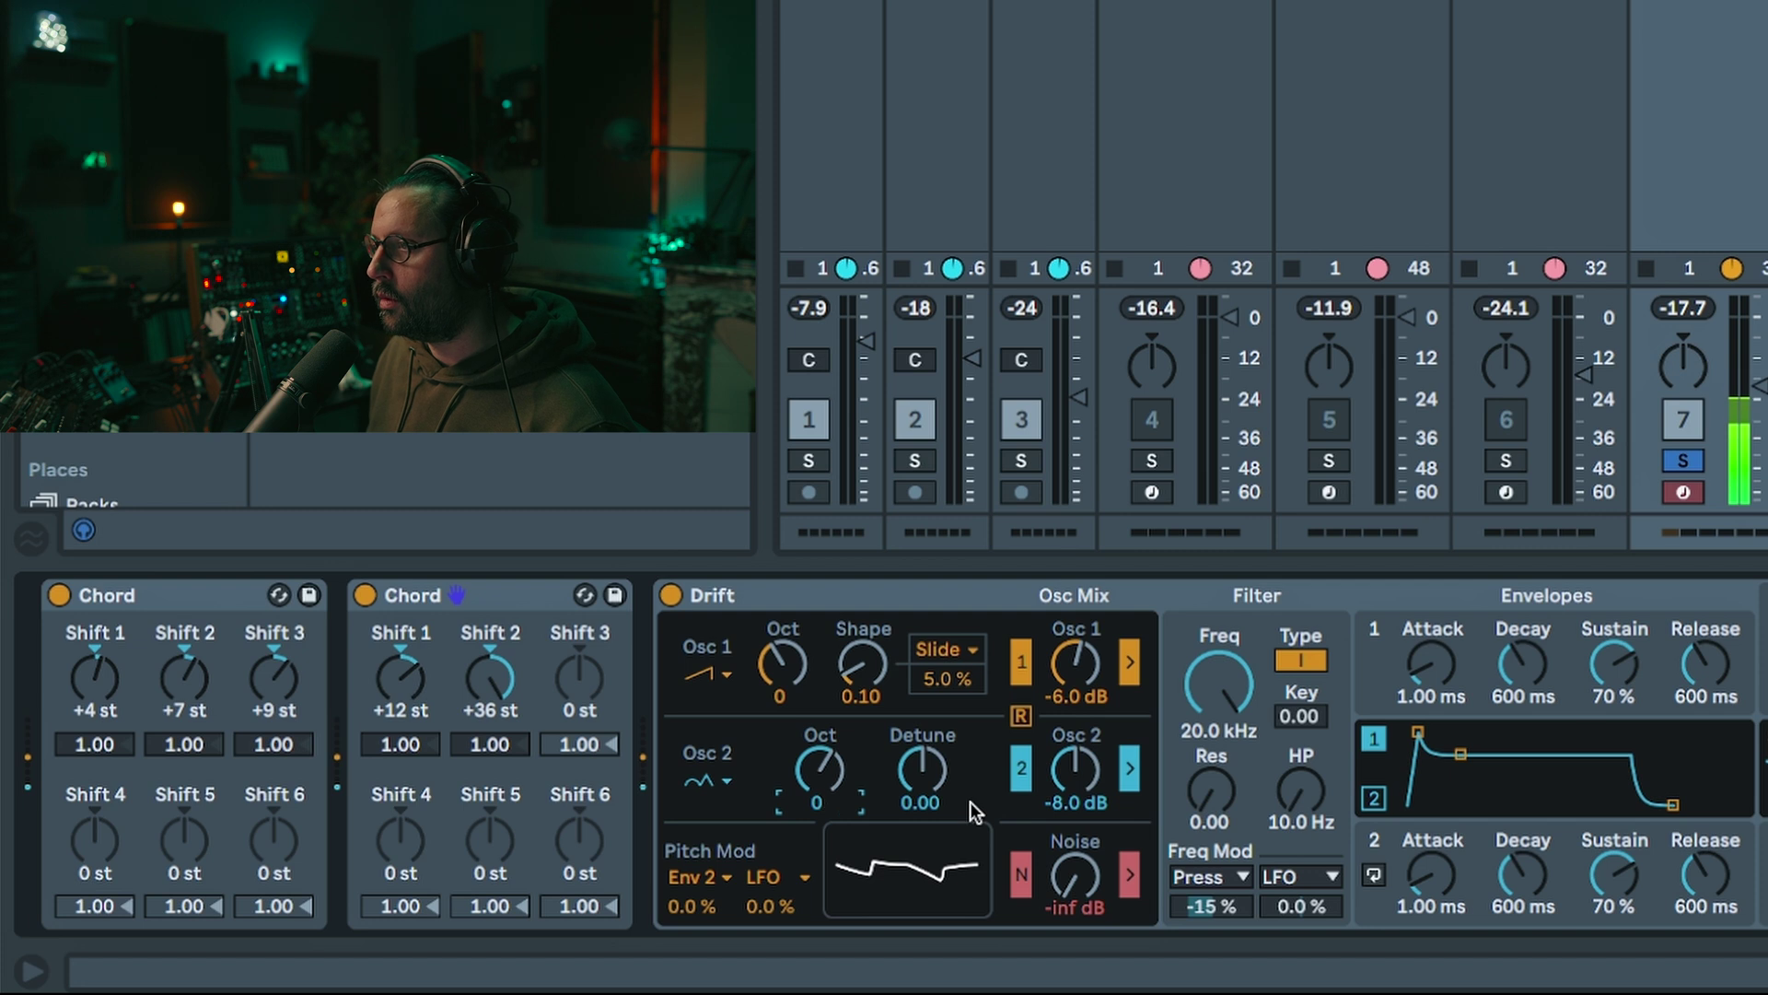
click(926, 783)
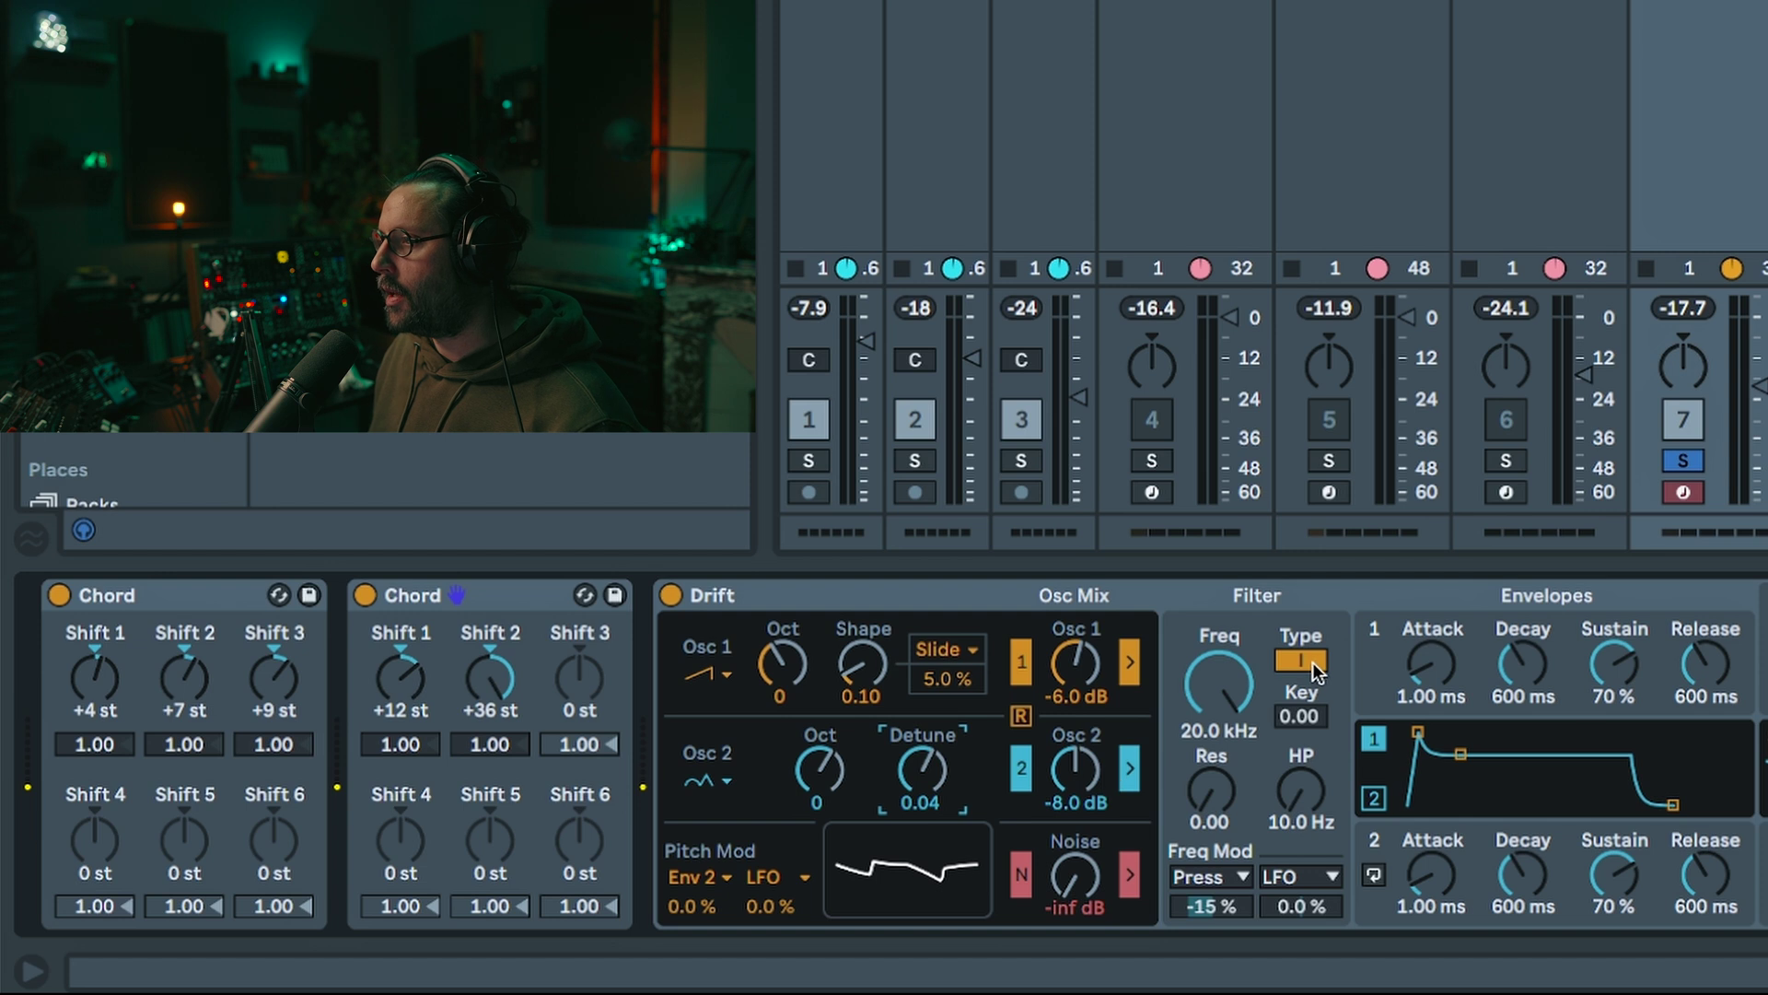
Step: Lower Drift's filter frequency to 1.44 kHz and group both Chord effects and Drift into an instrument rack with its macros shown
drag(1221, 696, 1221, 808)
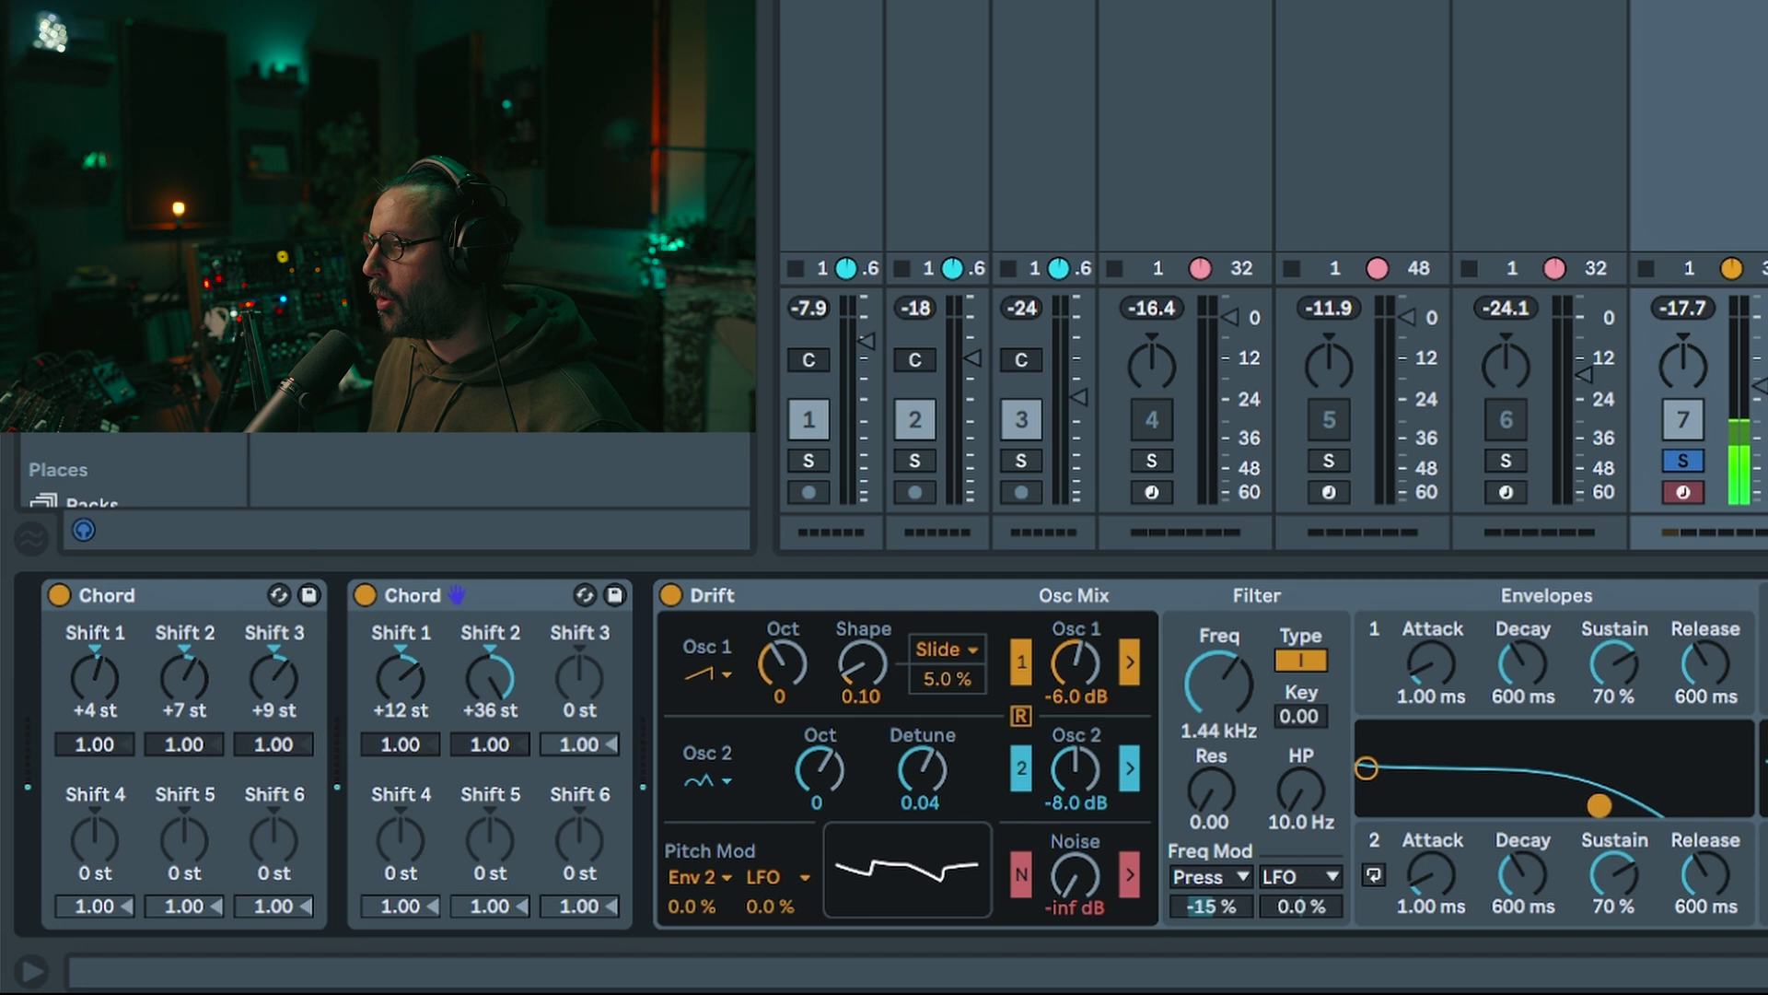
click(852, 601)
shift+click(218, 584)
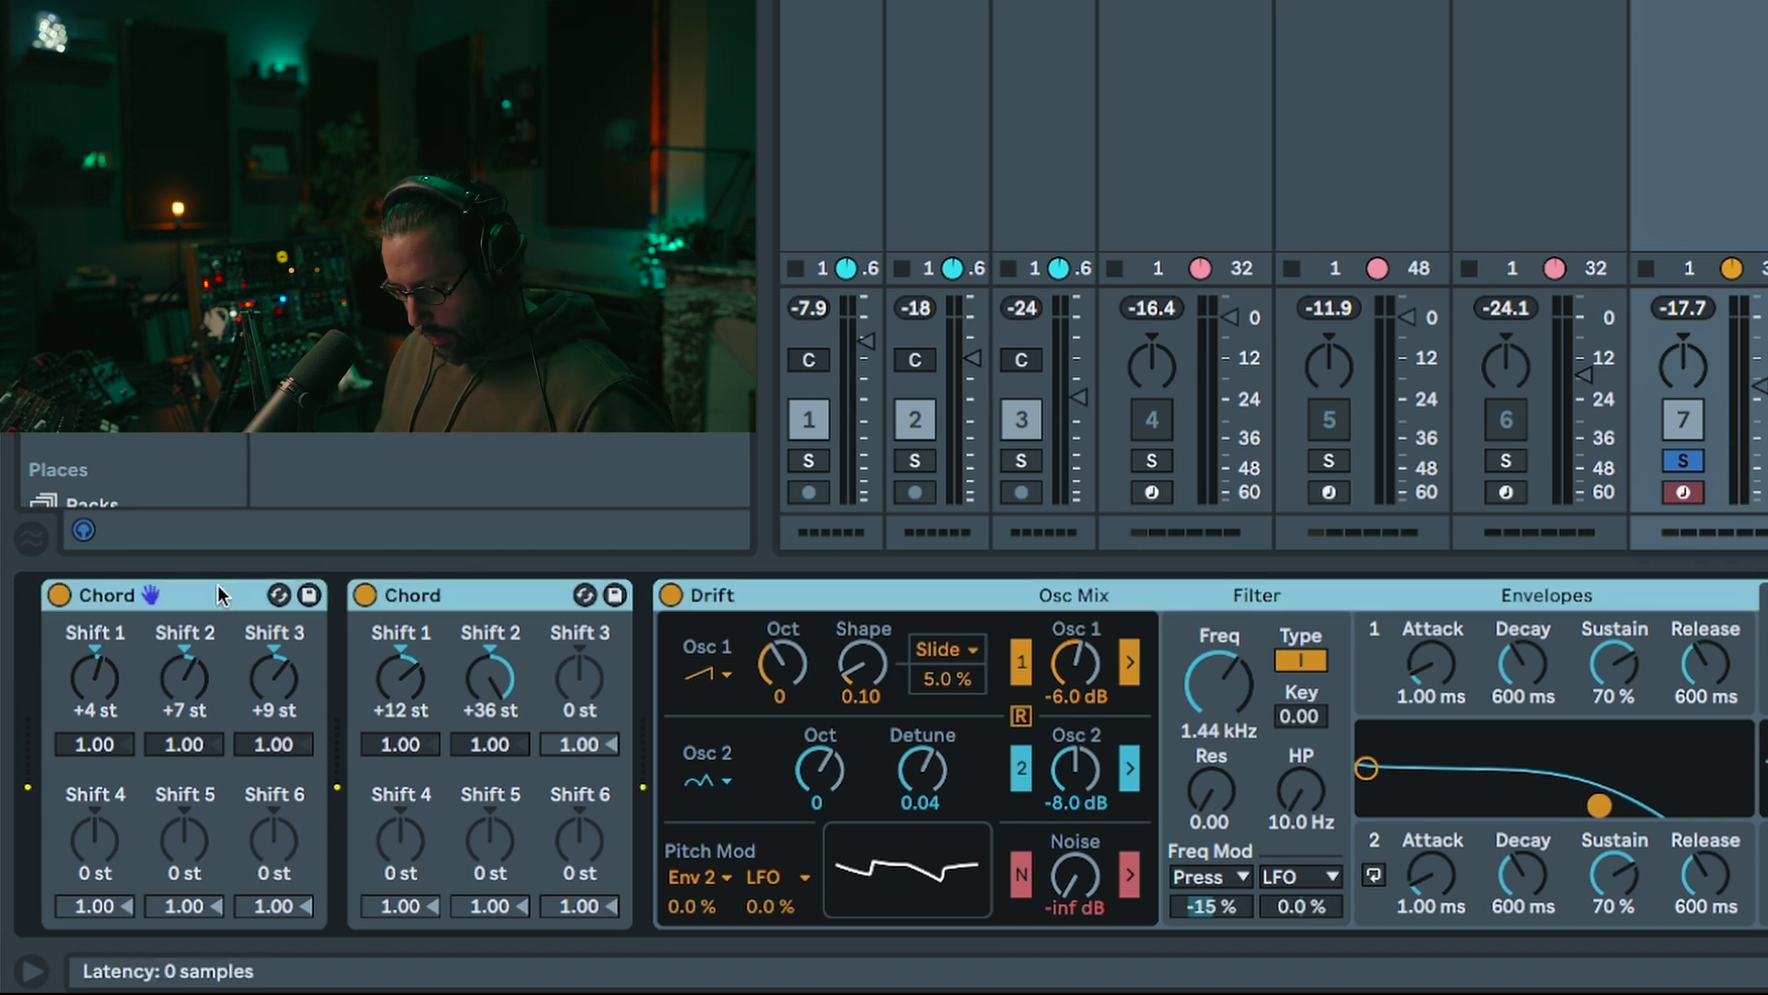
key(ctrl+g)
click(60, 690)
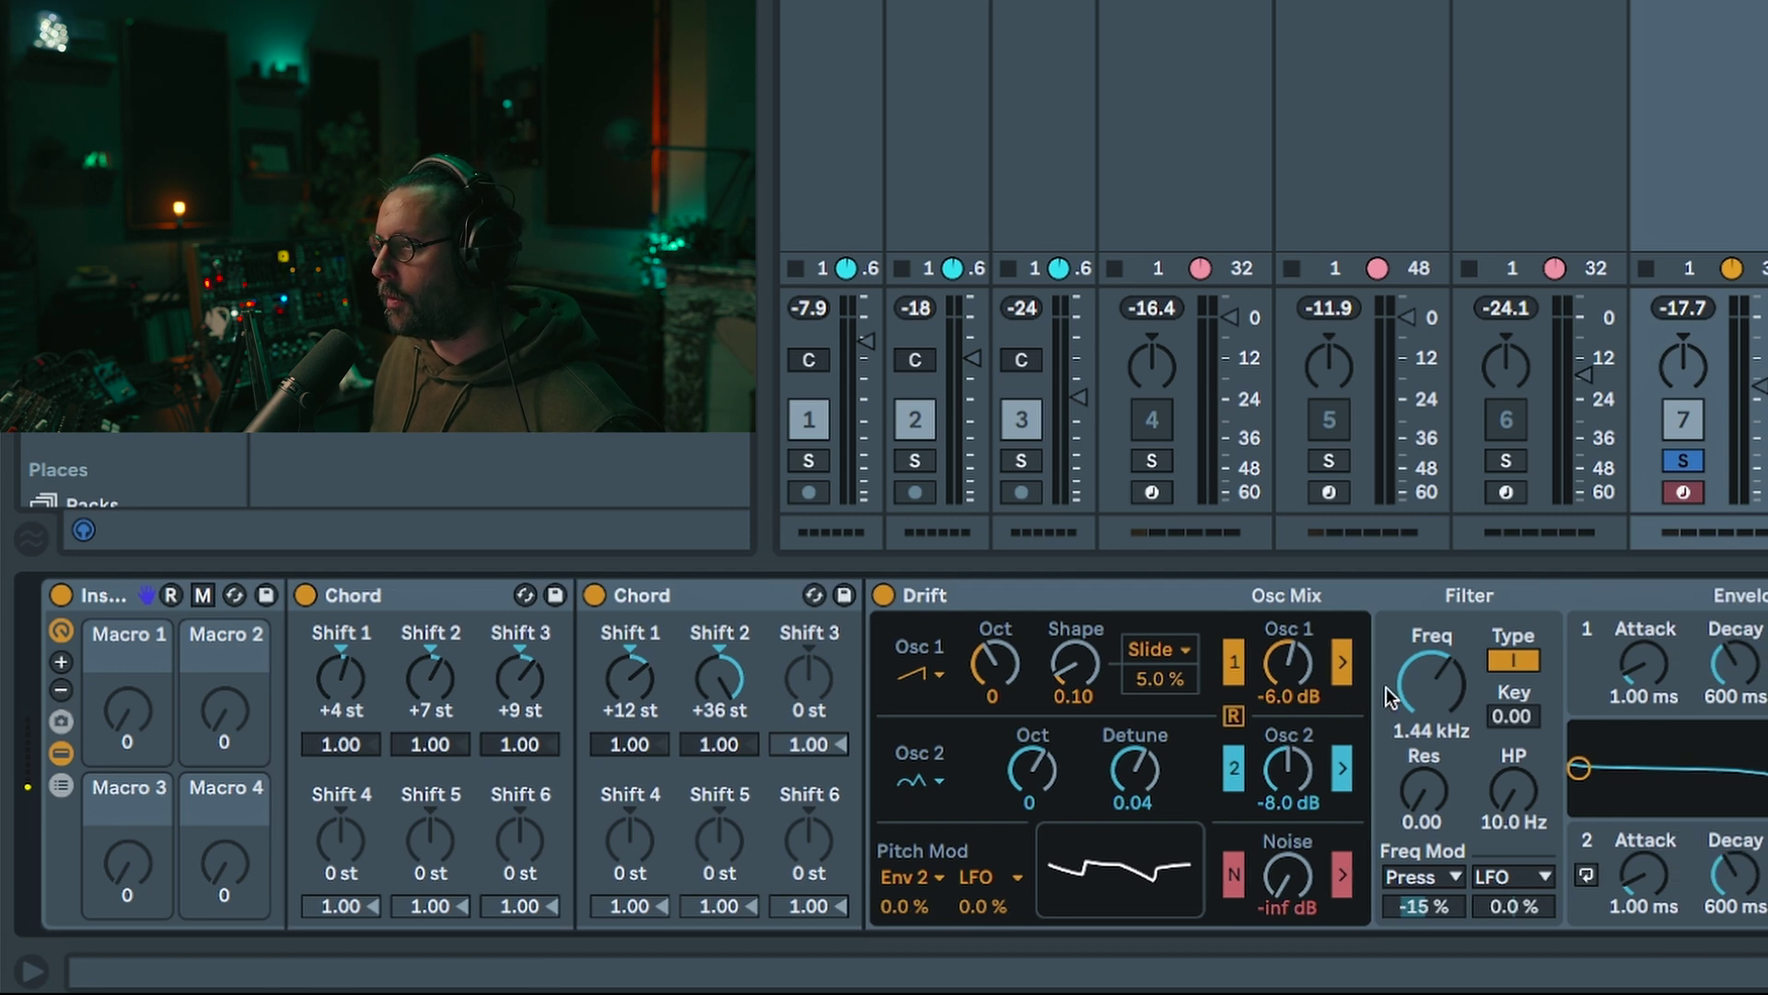
Step: Map Drift's filter frequency to Macro 1 and its filter resonance to Macro 2
right_click(1426, 689)
click(1509, 914)
right_click(1421, 786)
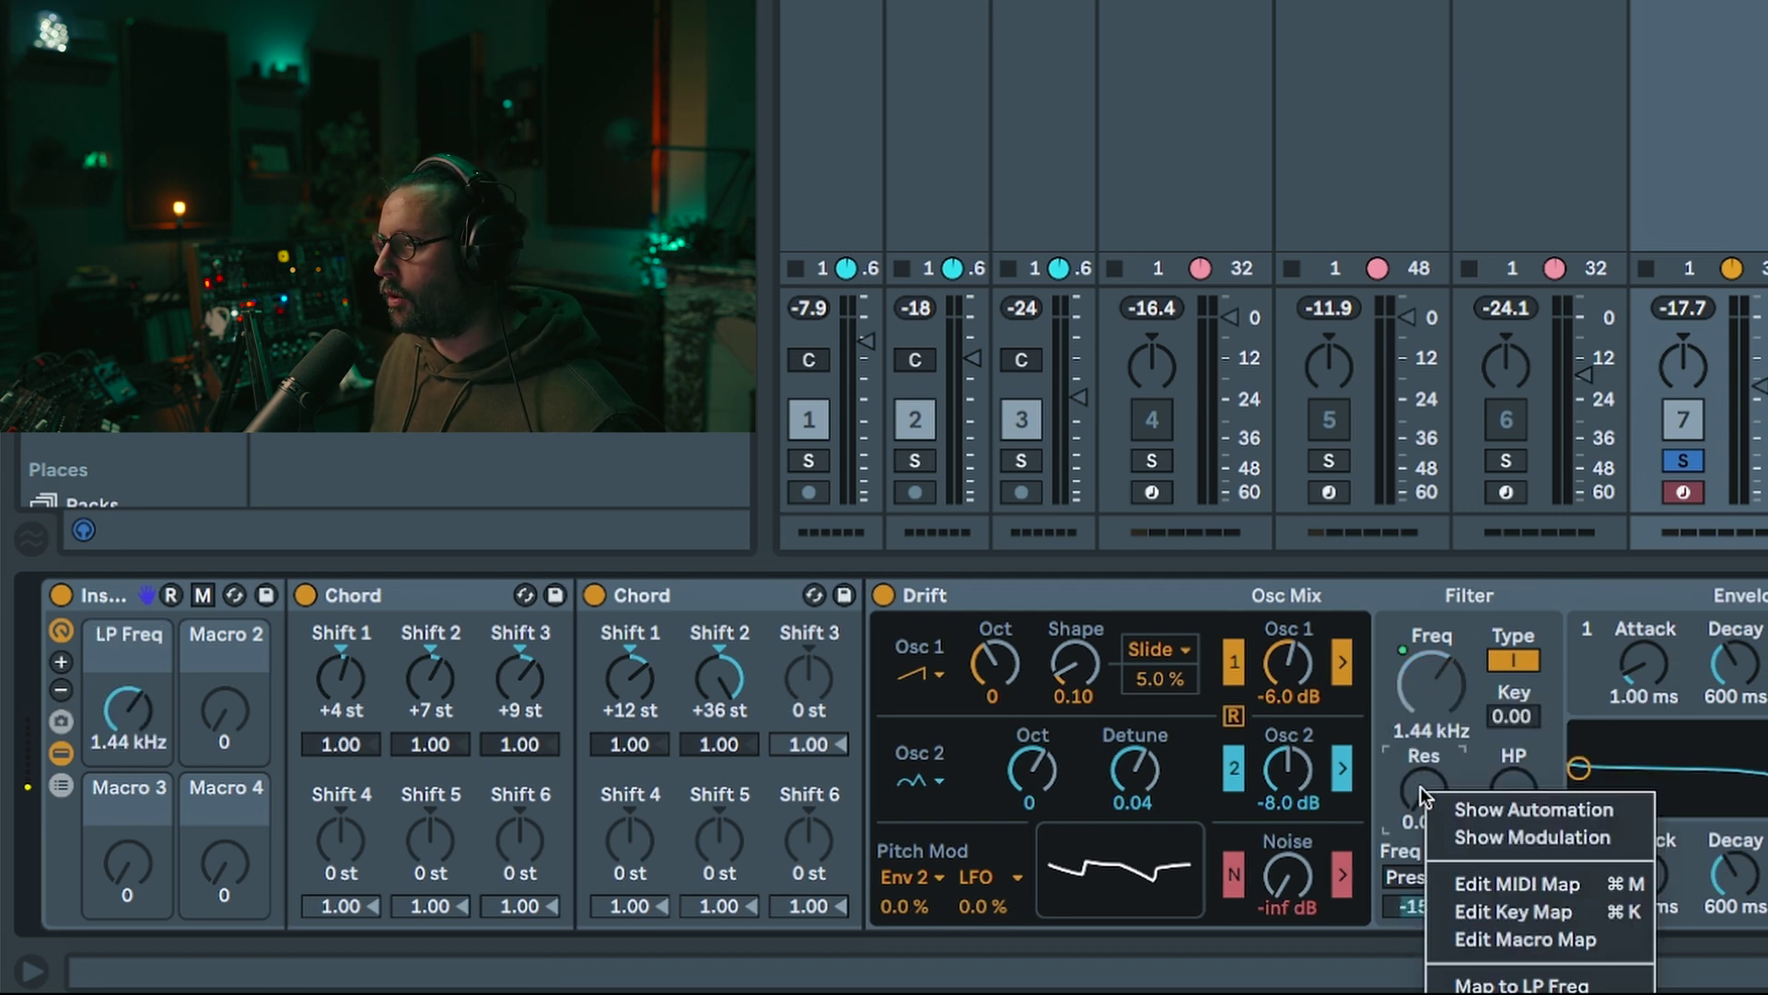
click(1509, 993)
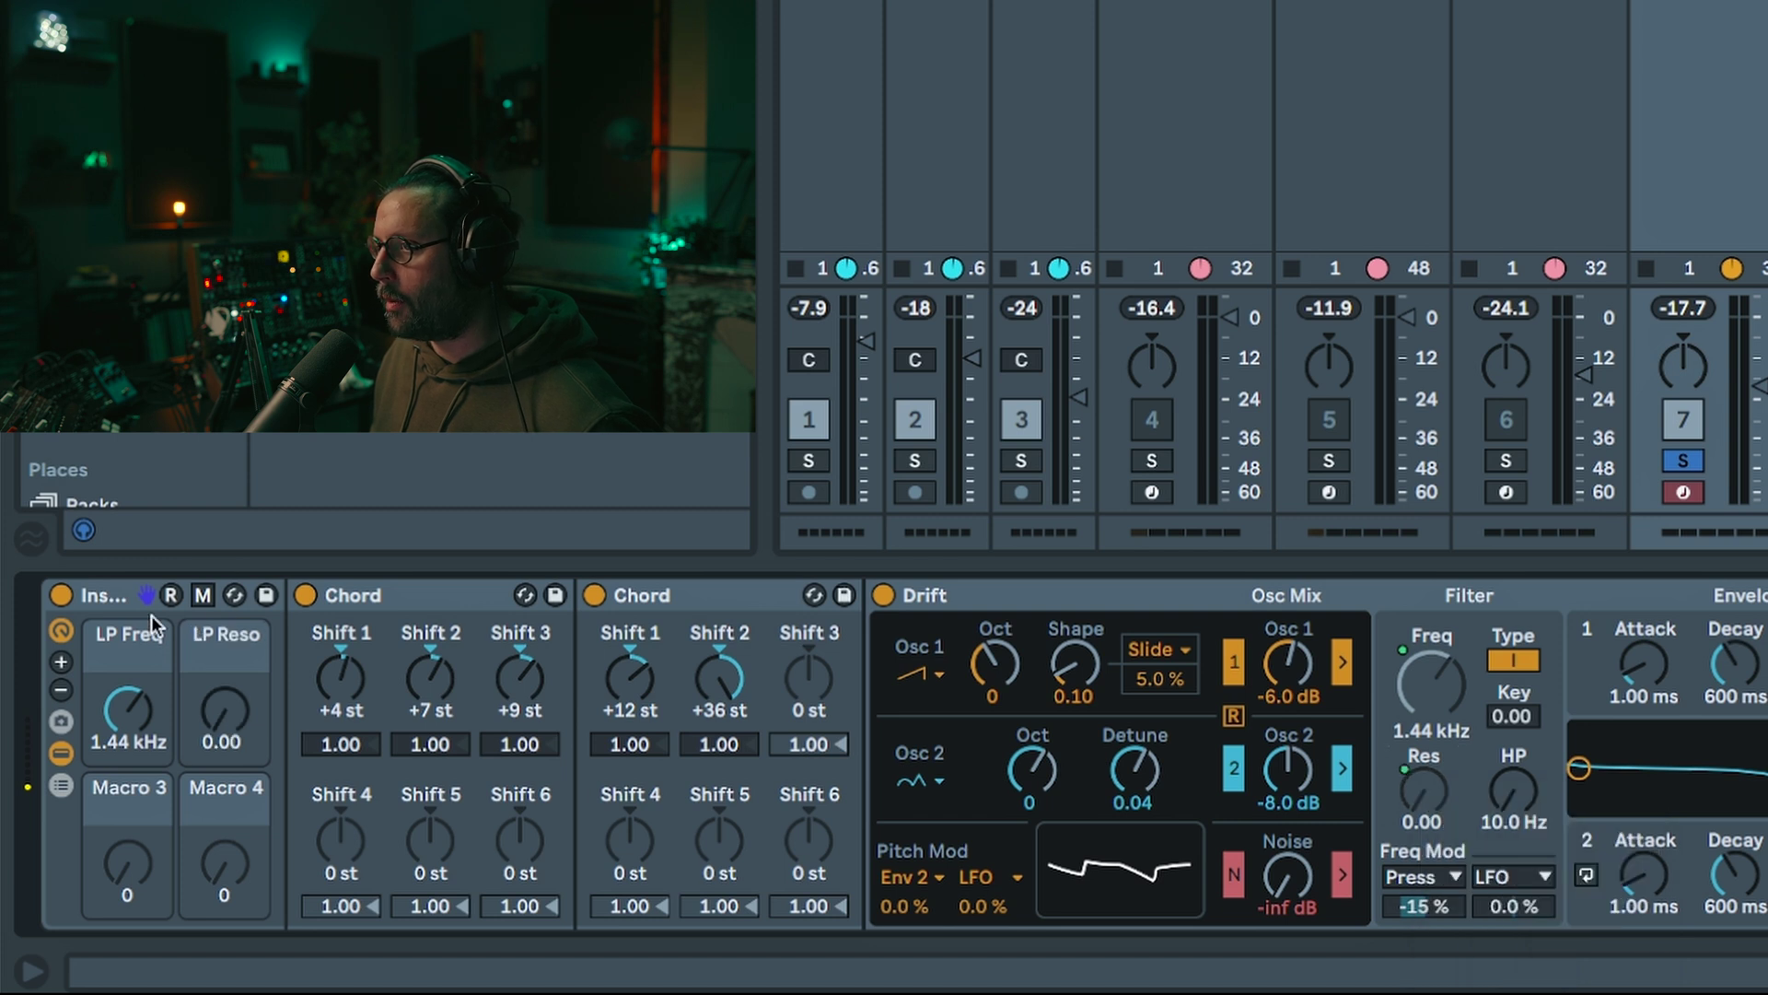
Step: Set Drift's high-pass filter to 93.8 Hz and shape envelope 1 with 534 ms attack, 100% sustain and 1.88 s release
key(ctrl+alt+b)
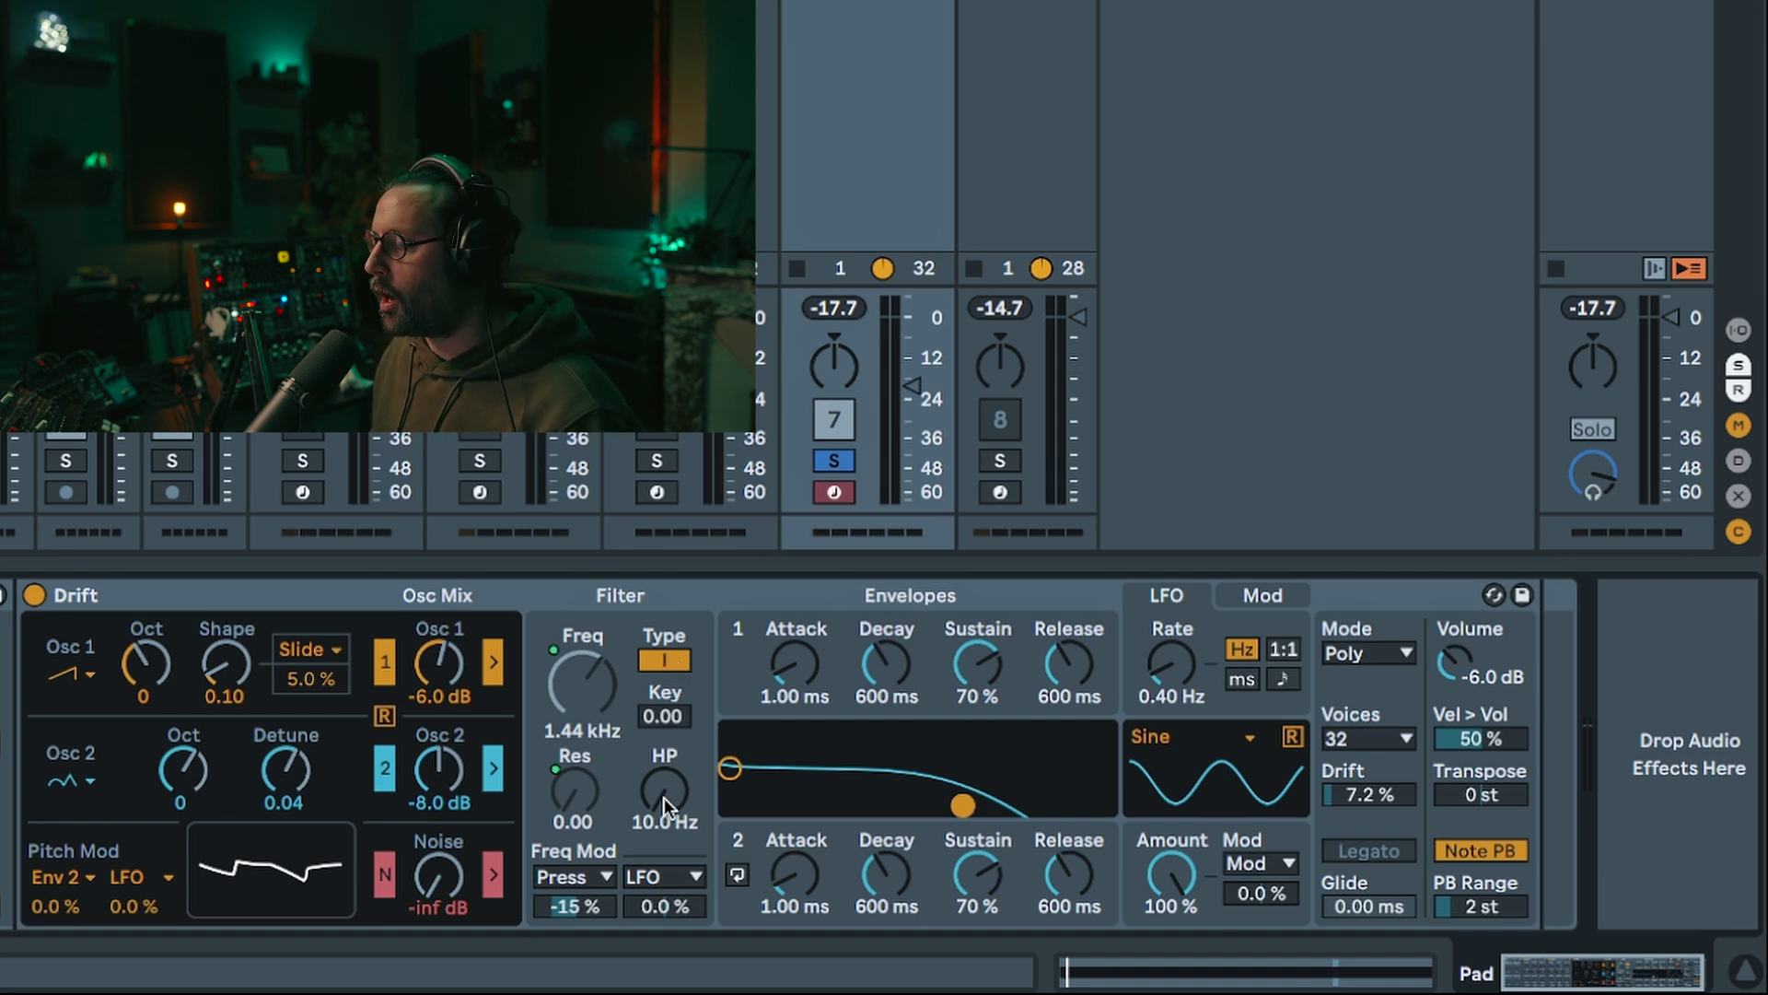
drag(665, 798, 665, 746)
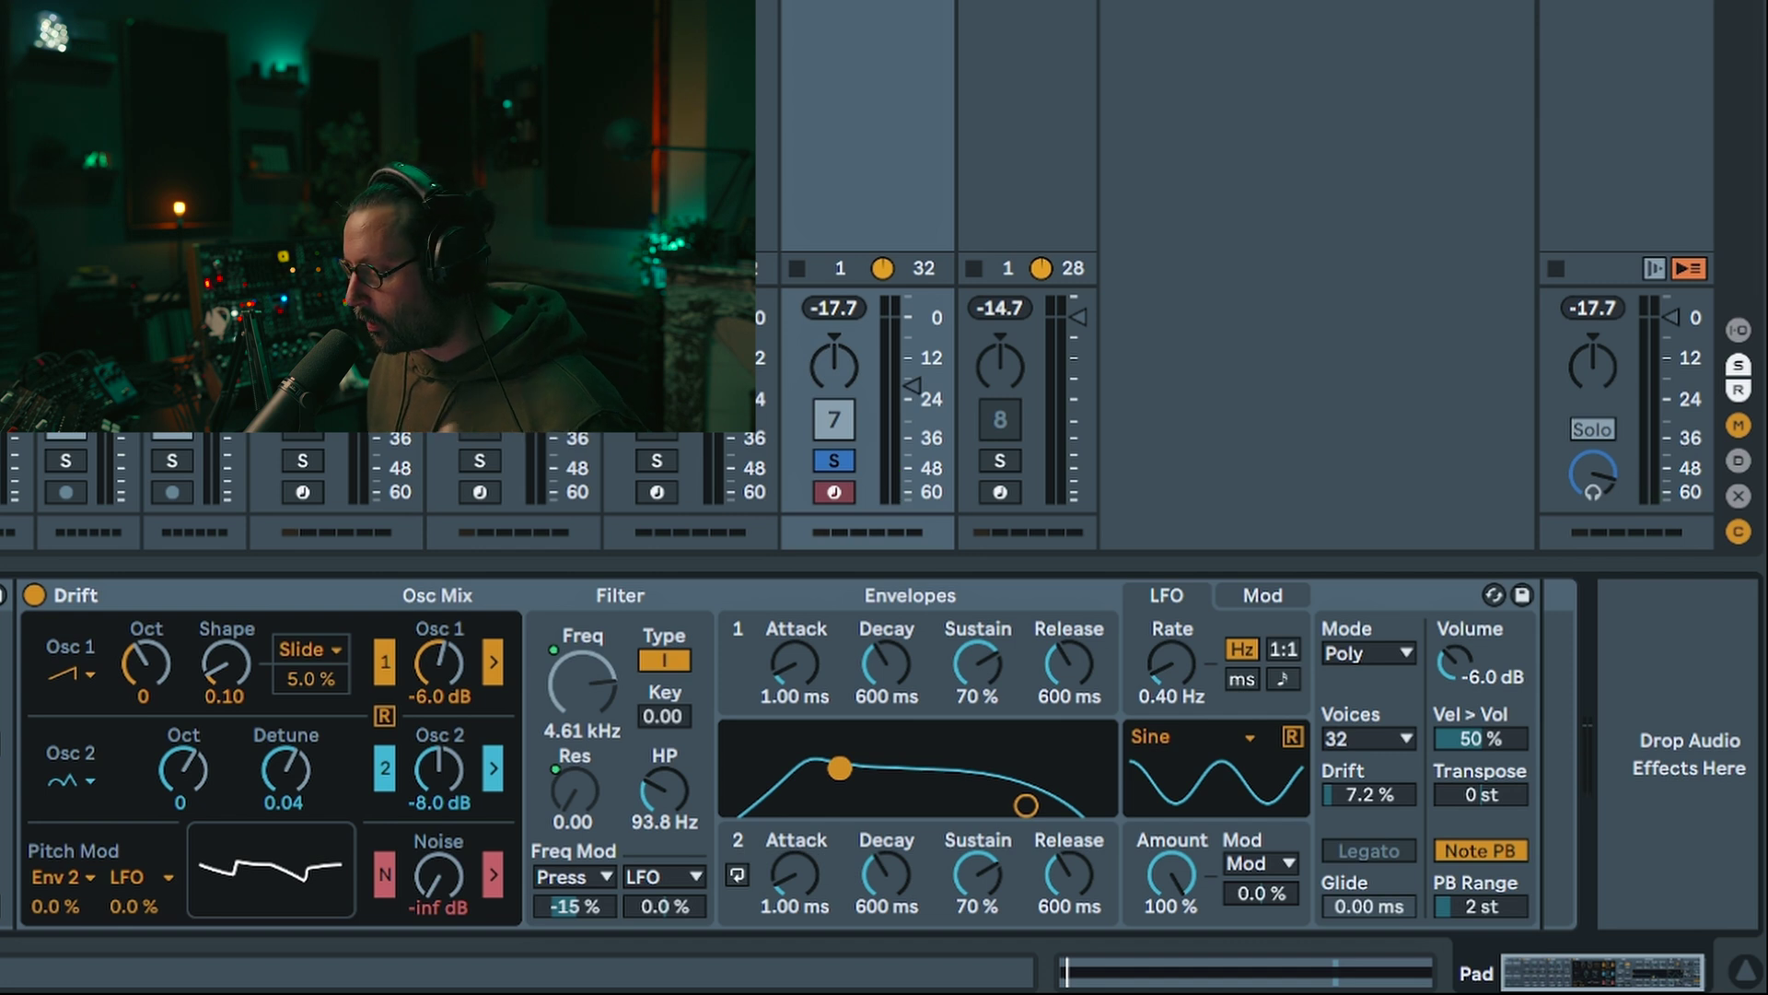
drag(792, 690, 792, 594)
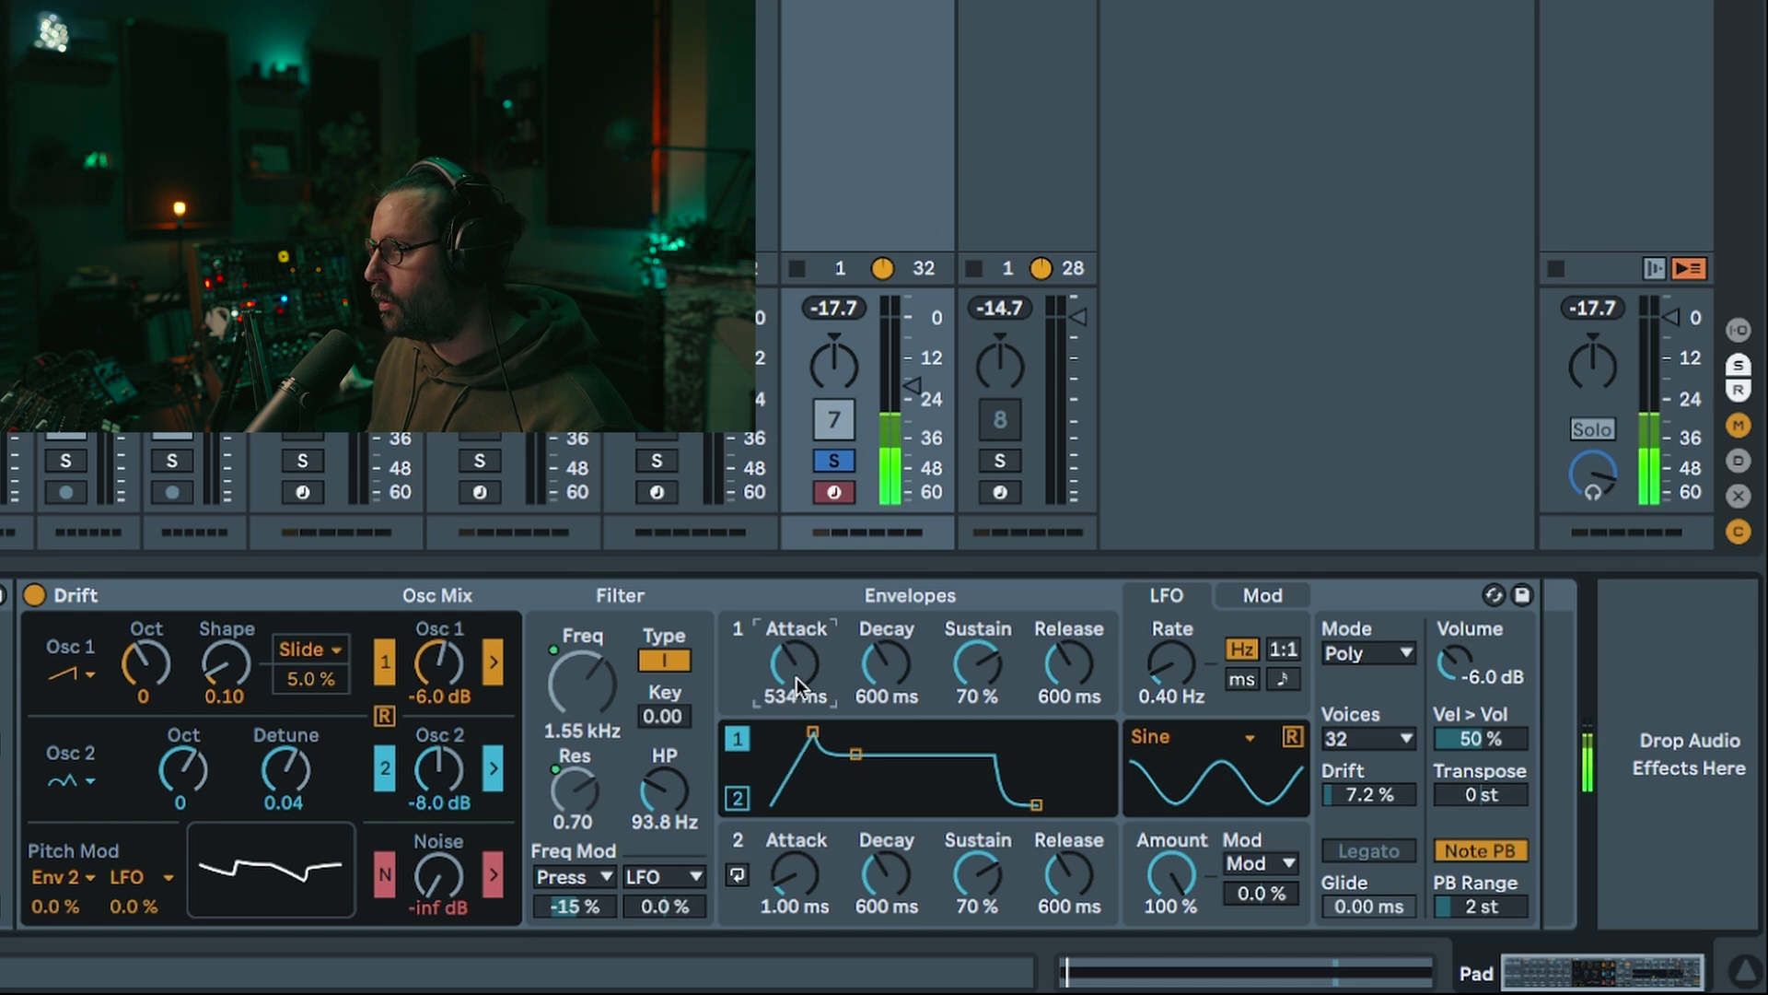
drag(969, 674, 976, 680)
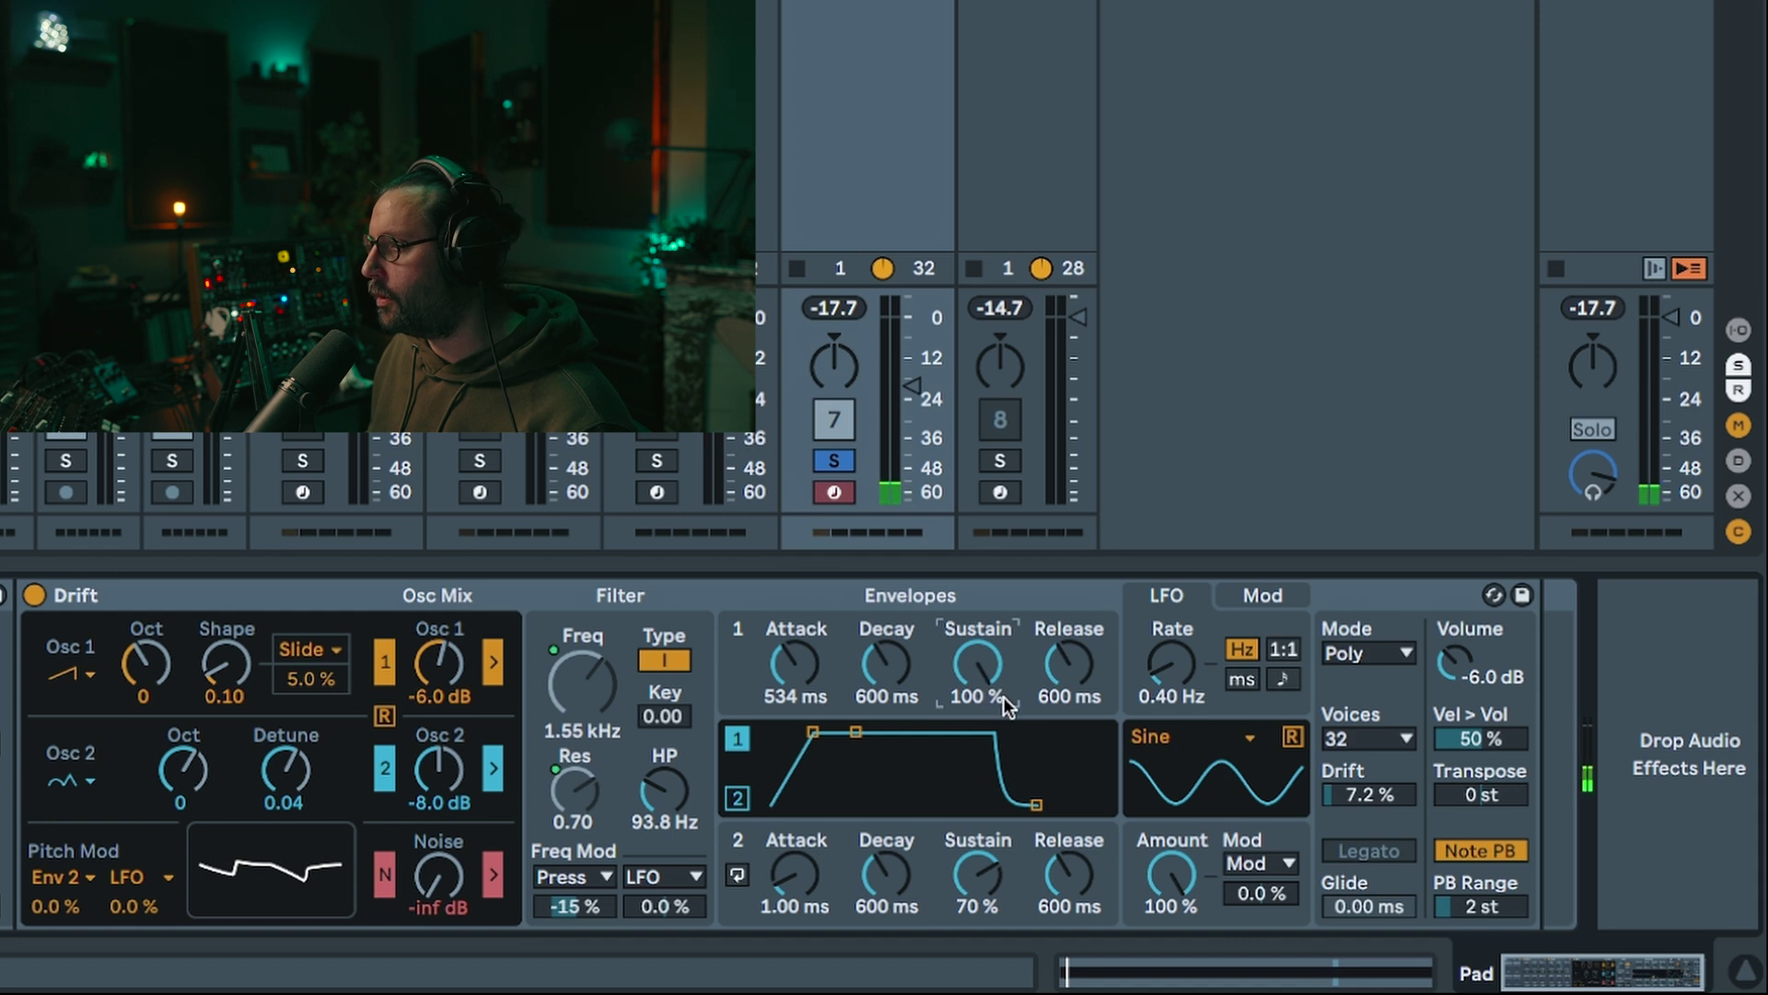
drag(1040, 705, 1041, 654)
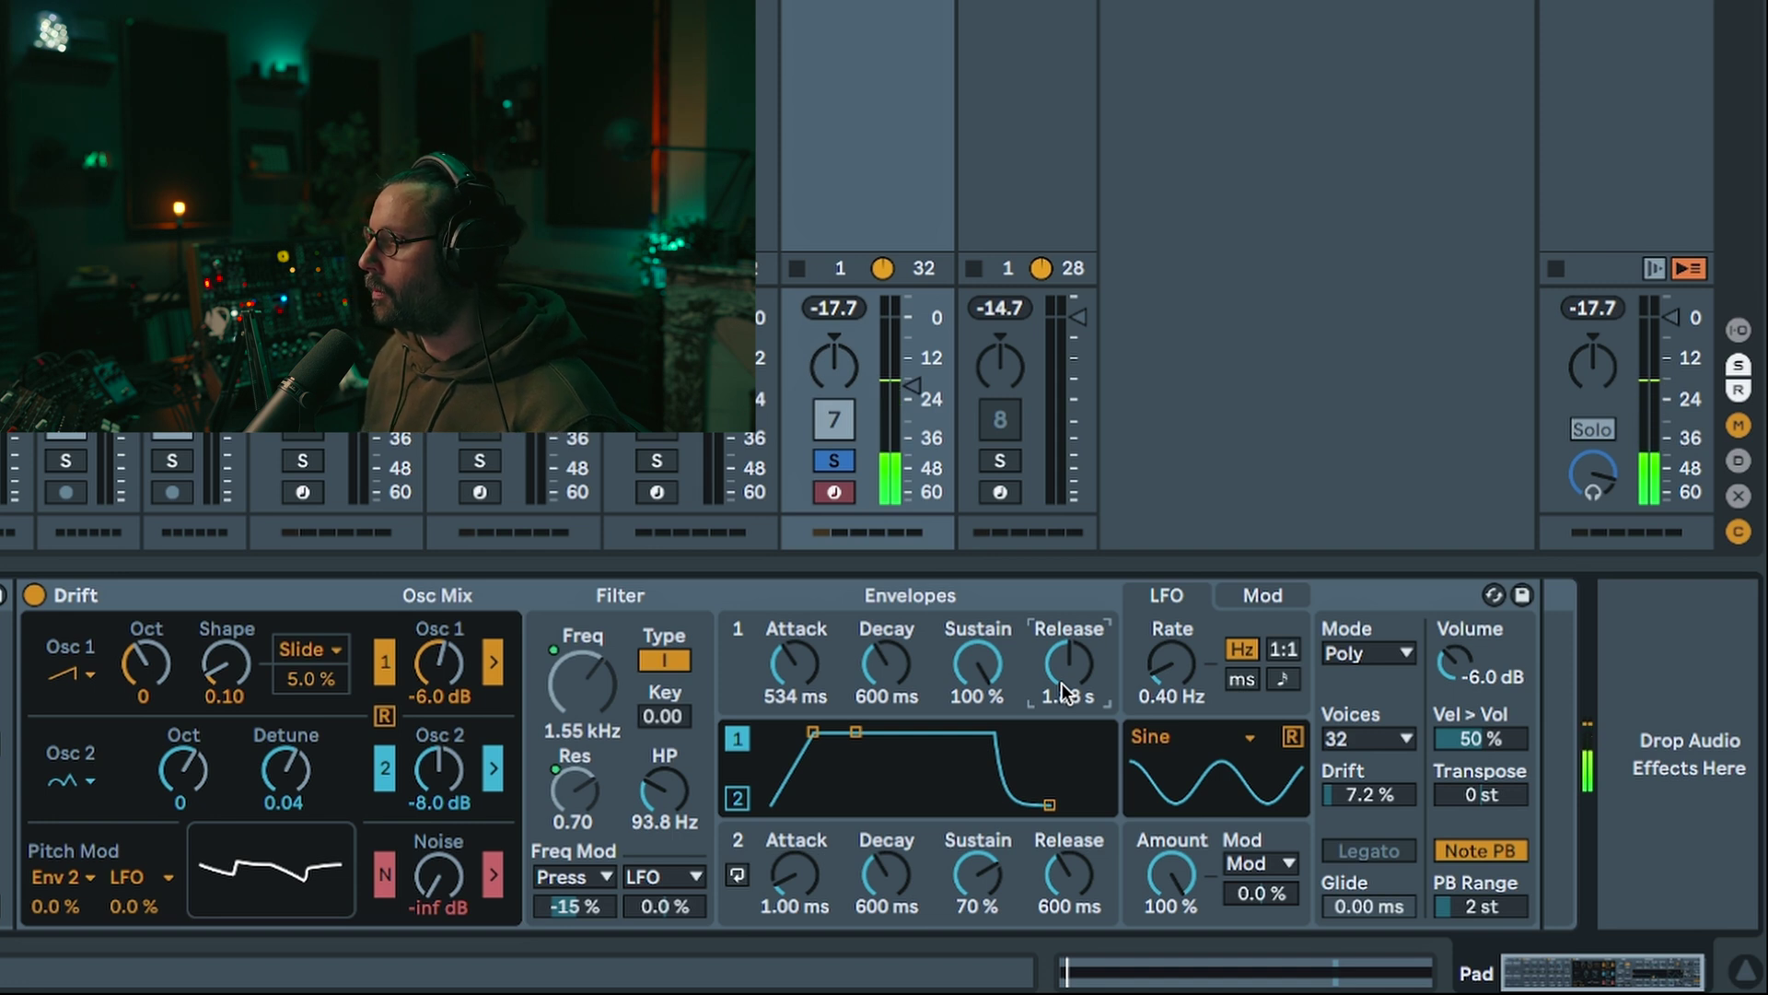
Step: Modulate the filter frequency with Env 2 / Cyc as the first source, at an amount of 3.8%
click(579, 879)
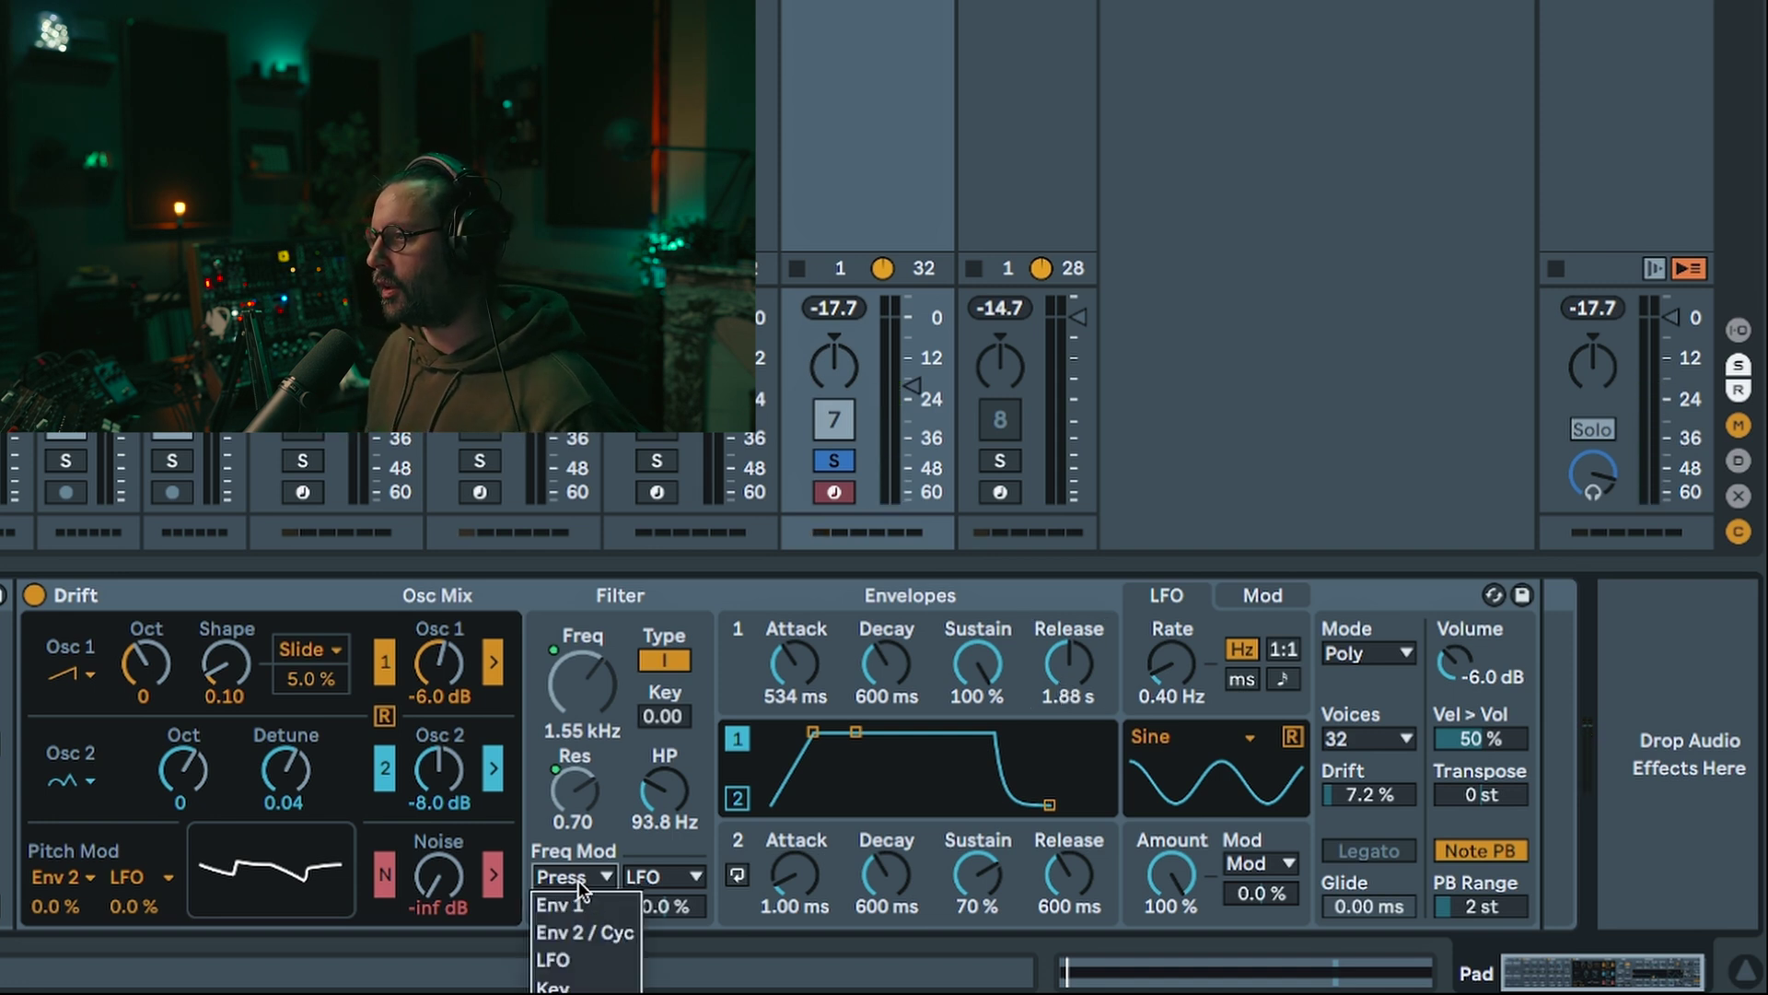
click(582, 928)
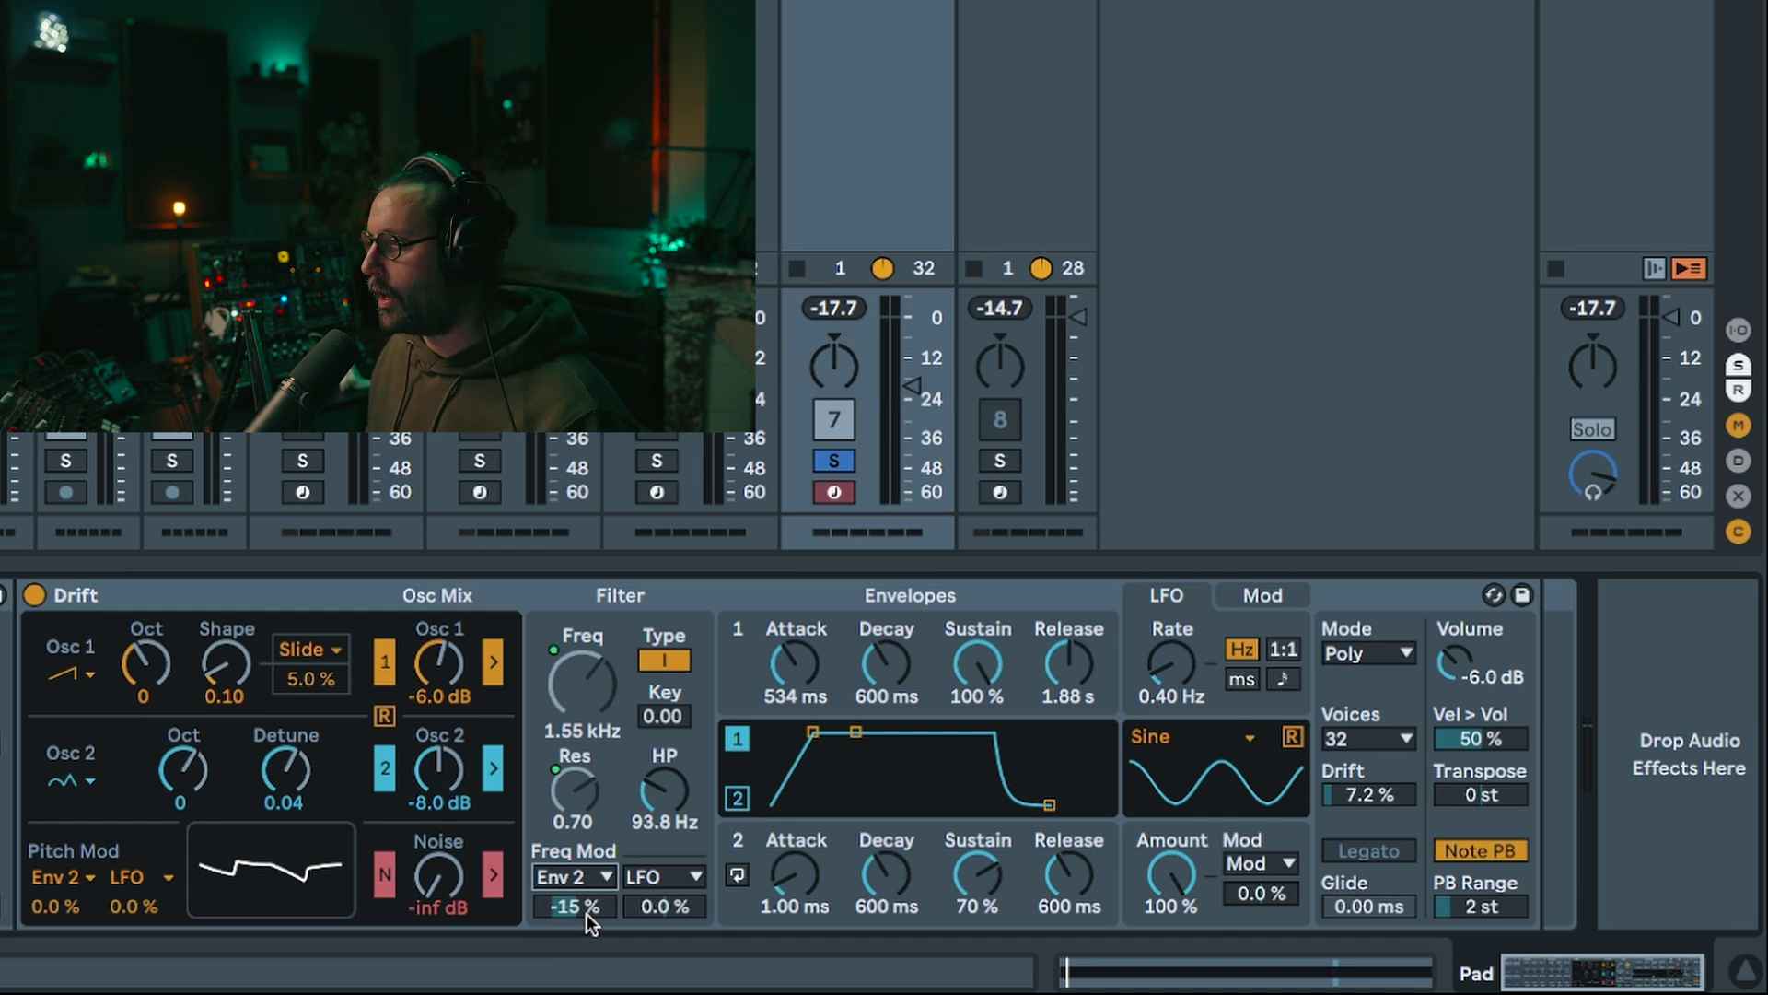
drag(587, 914, 587, 884)
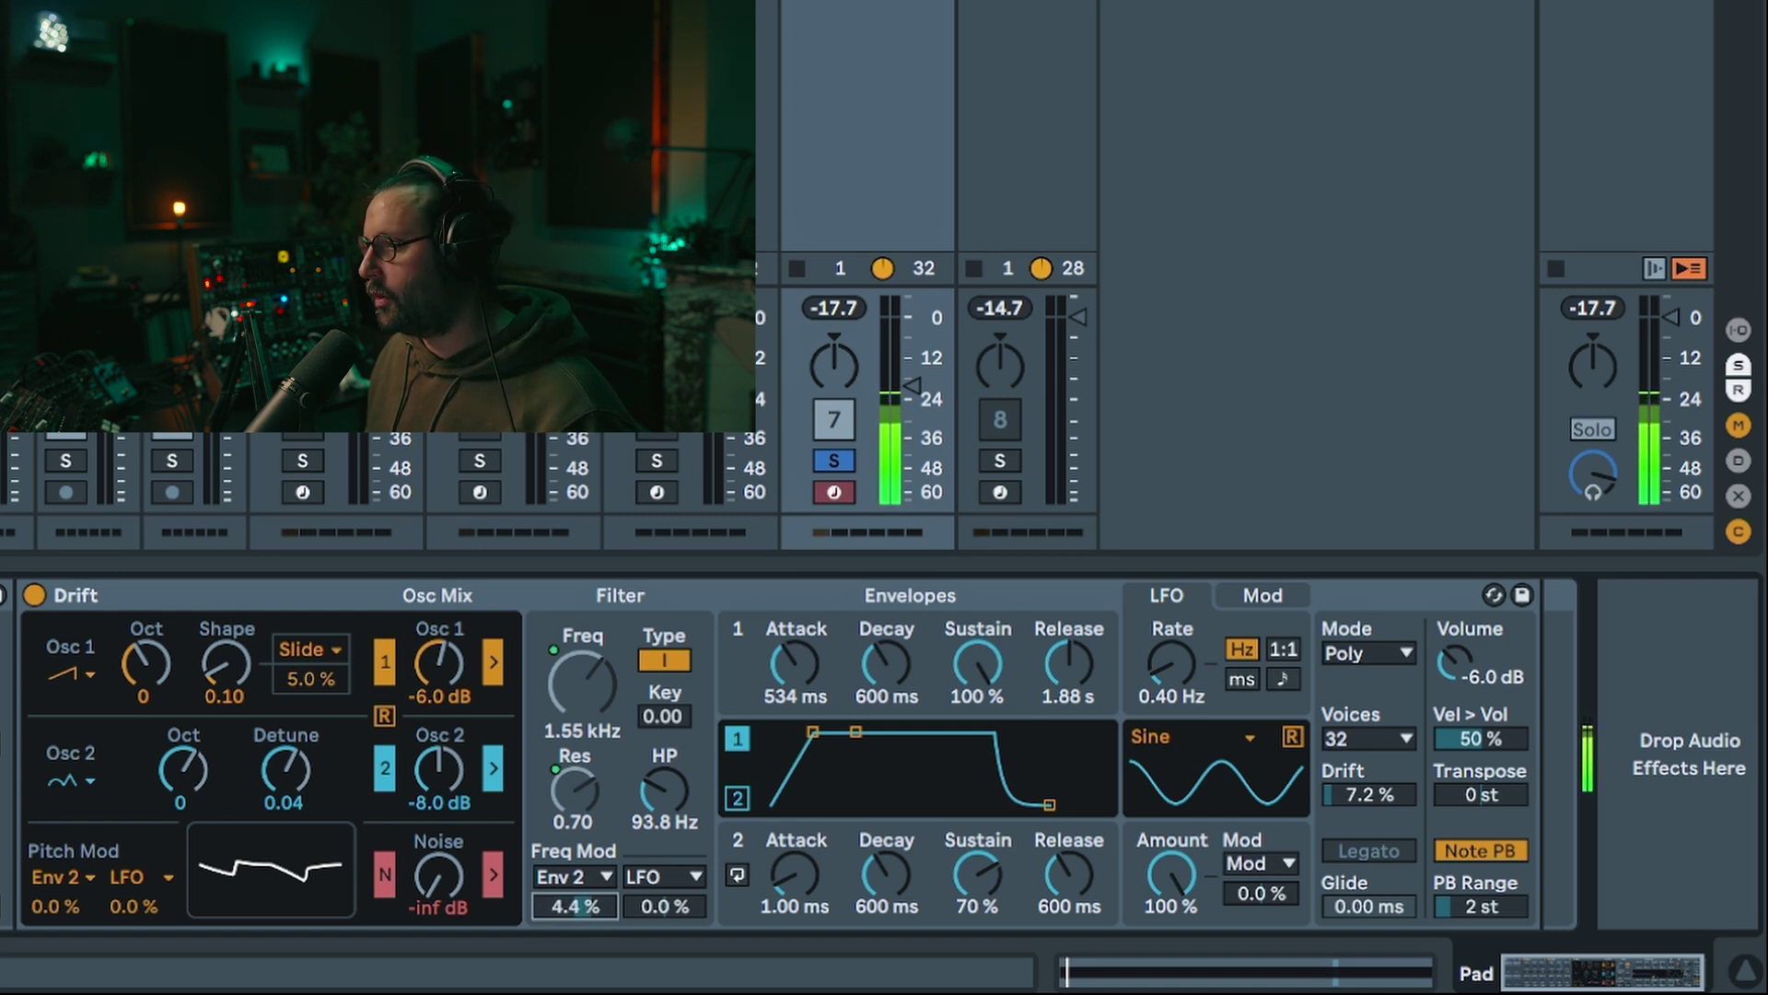
Step: Turn envelope 2 into a tempo-synced cycling envelope with a Sync rate of 6 and Tilt at 0.59
click(738, 875)
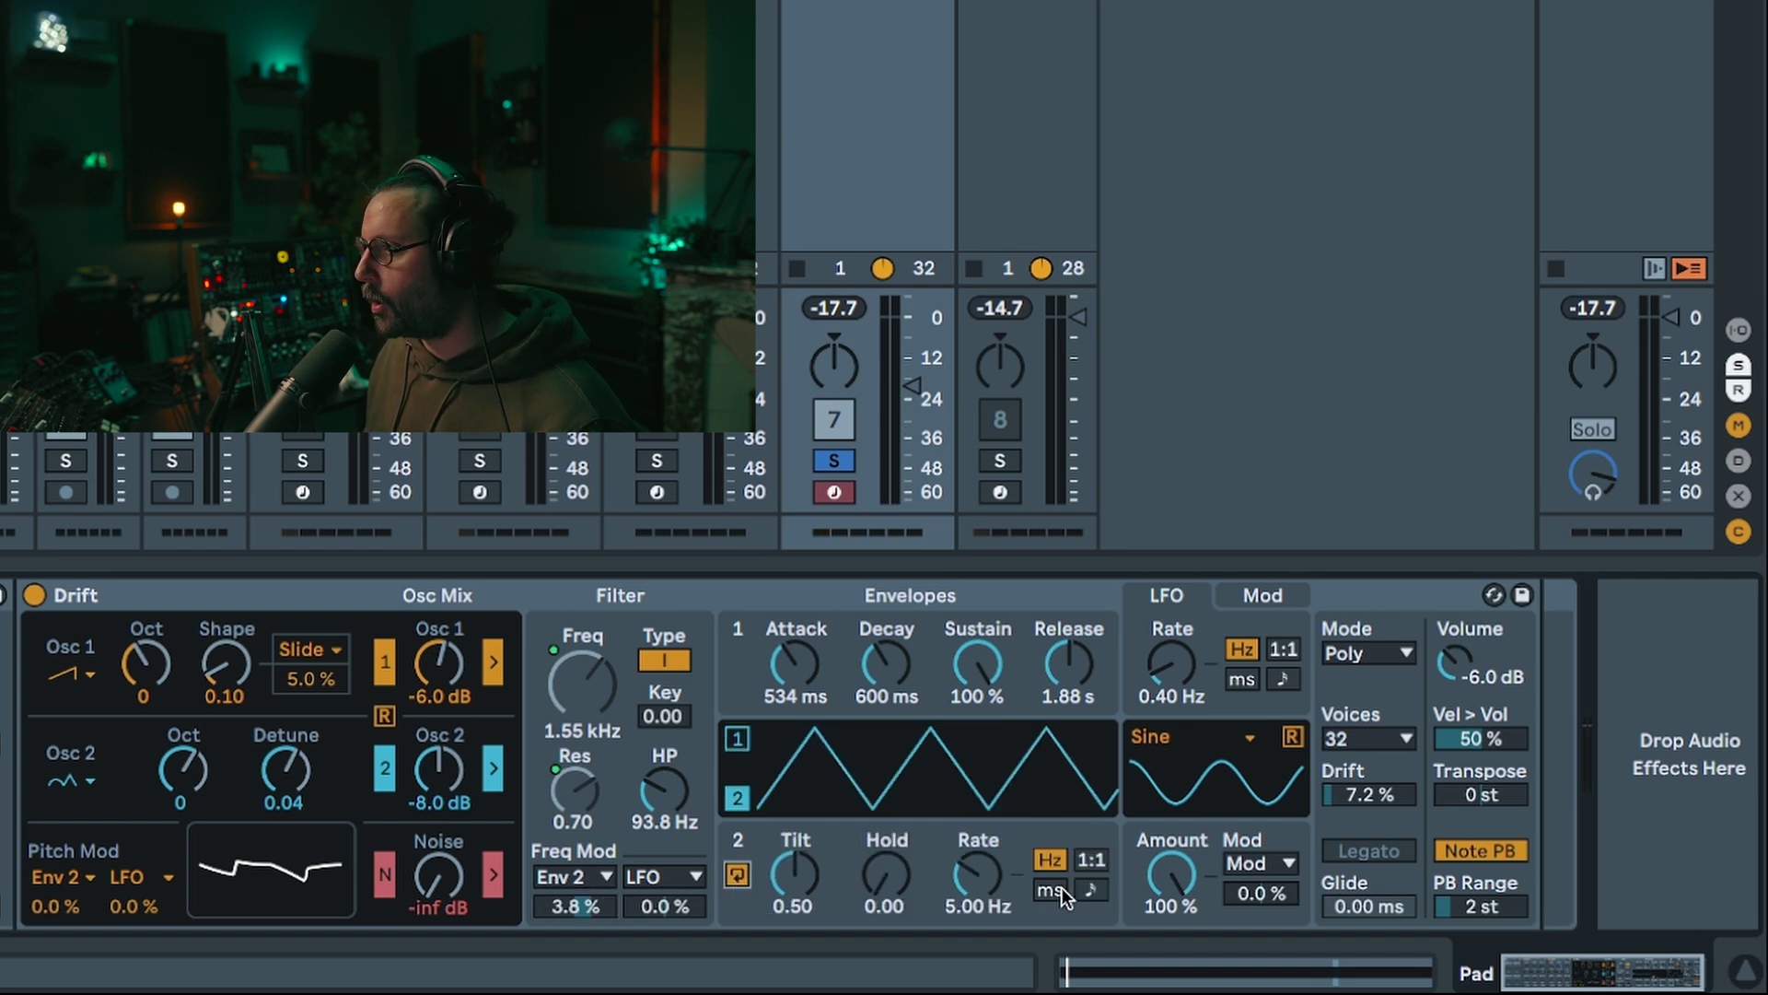
click(1091, 890)
drag(977, 873, 977, 971)
drag(971, 888, 971, 898)
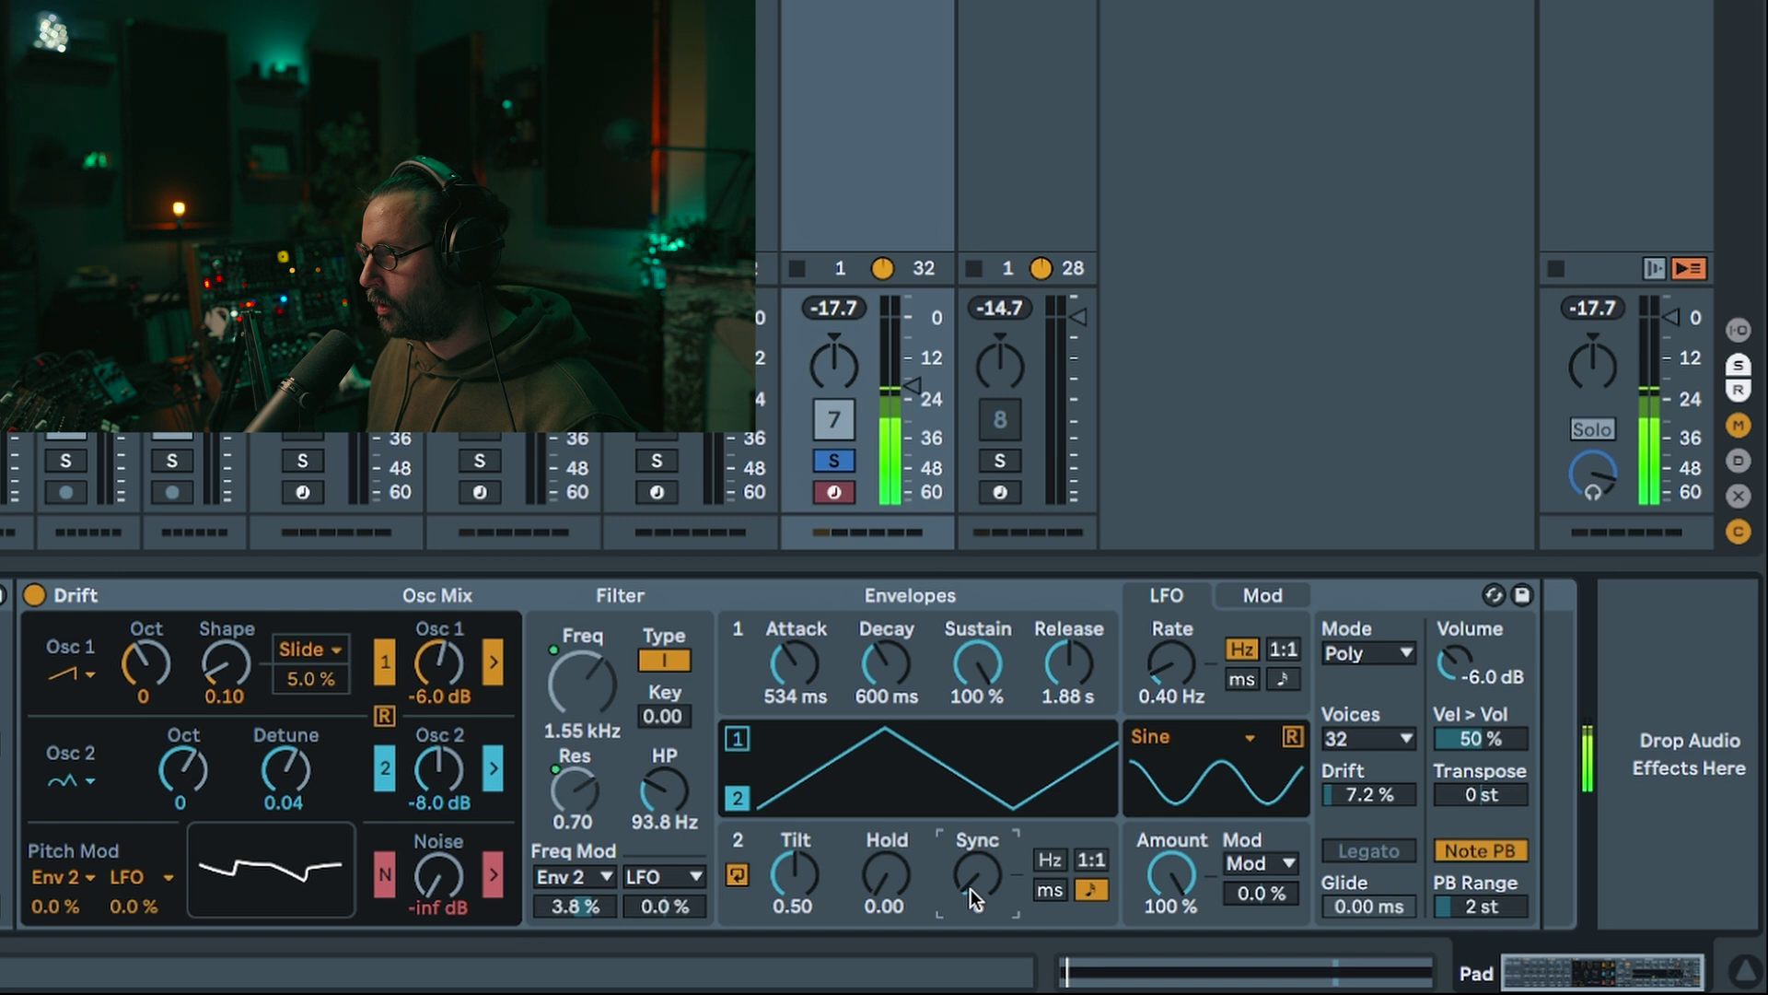
drag(812, 886, 803, 877)
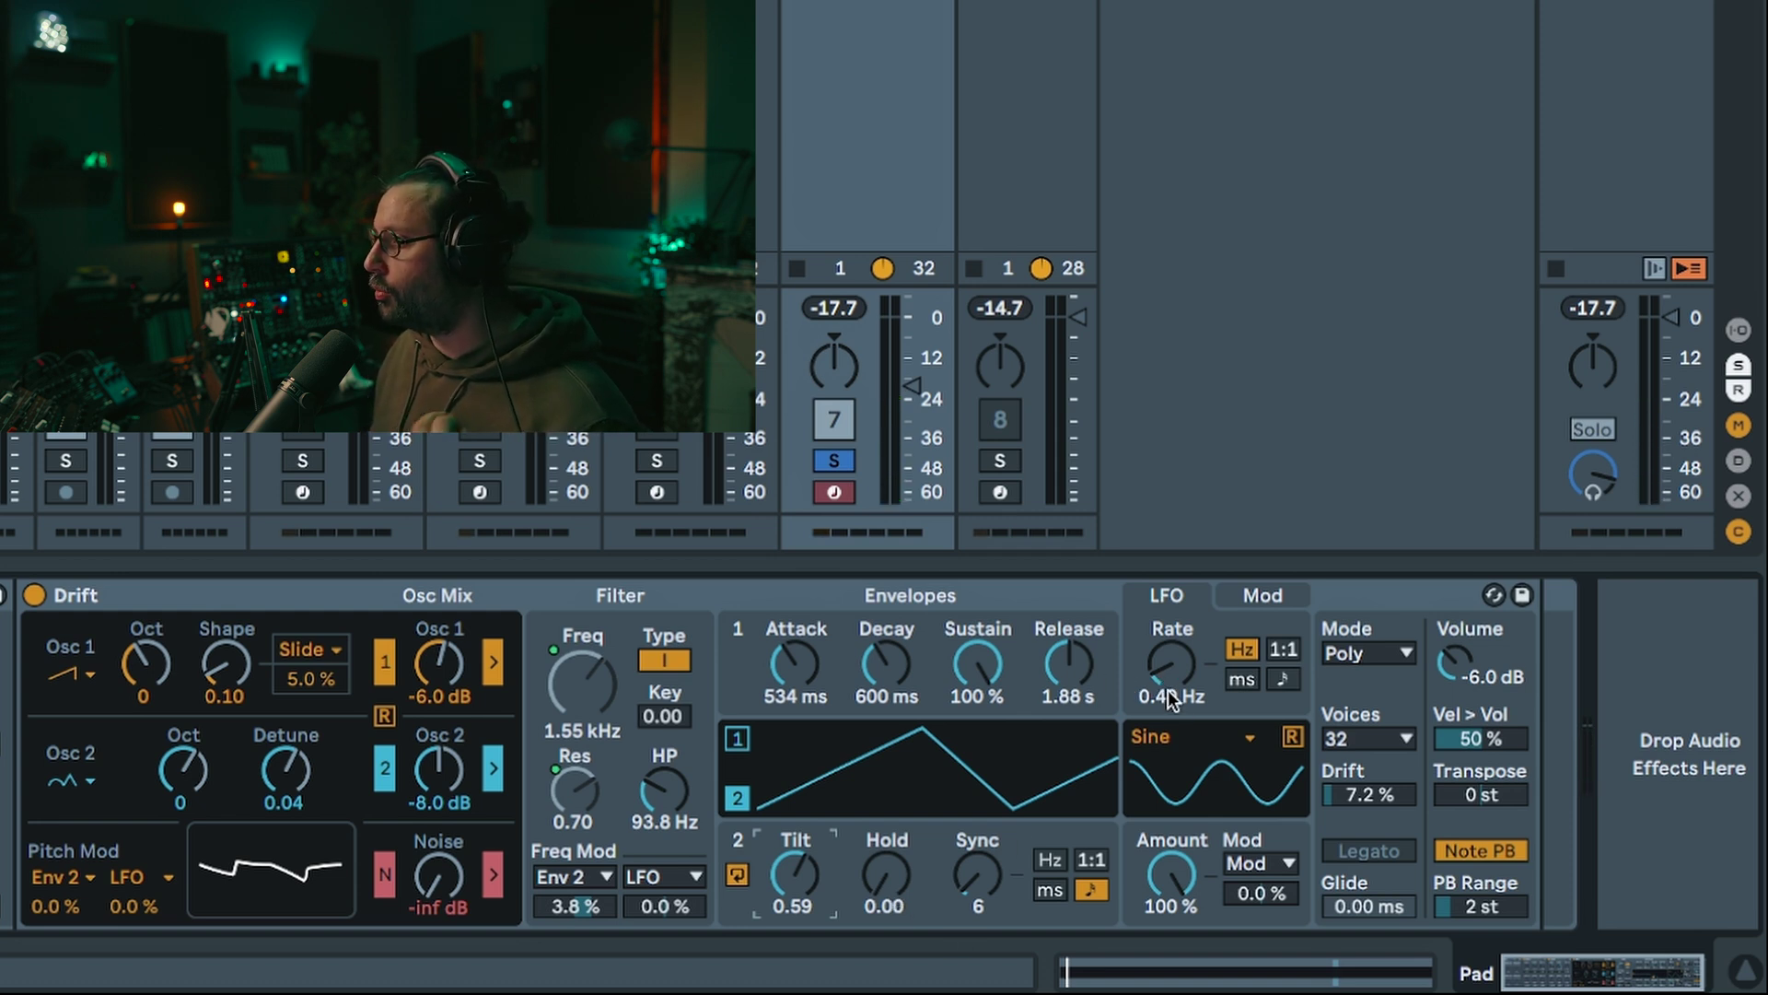
Step: Sync Drift's LFO to tempo with a Sync rate of 8 and set its waveform to Triangle
click(1284, 682)
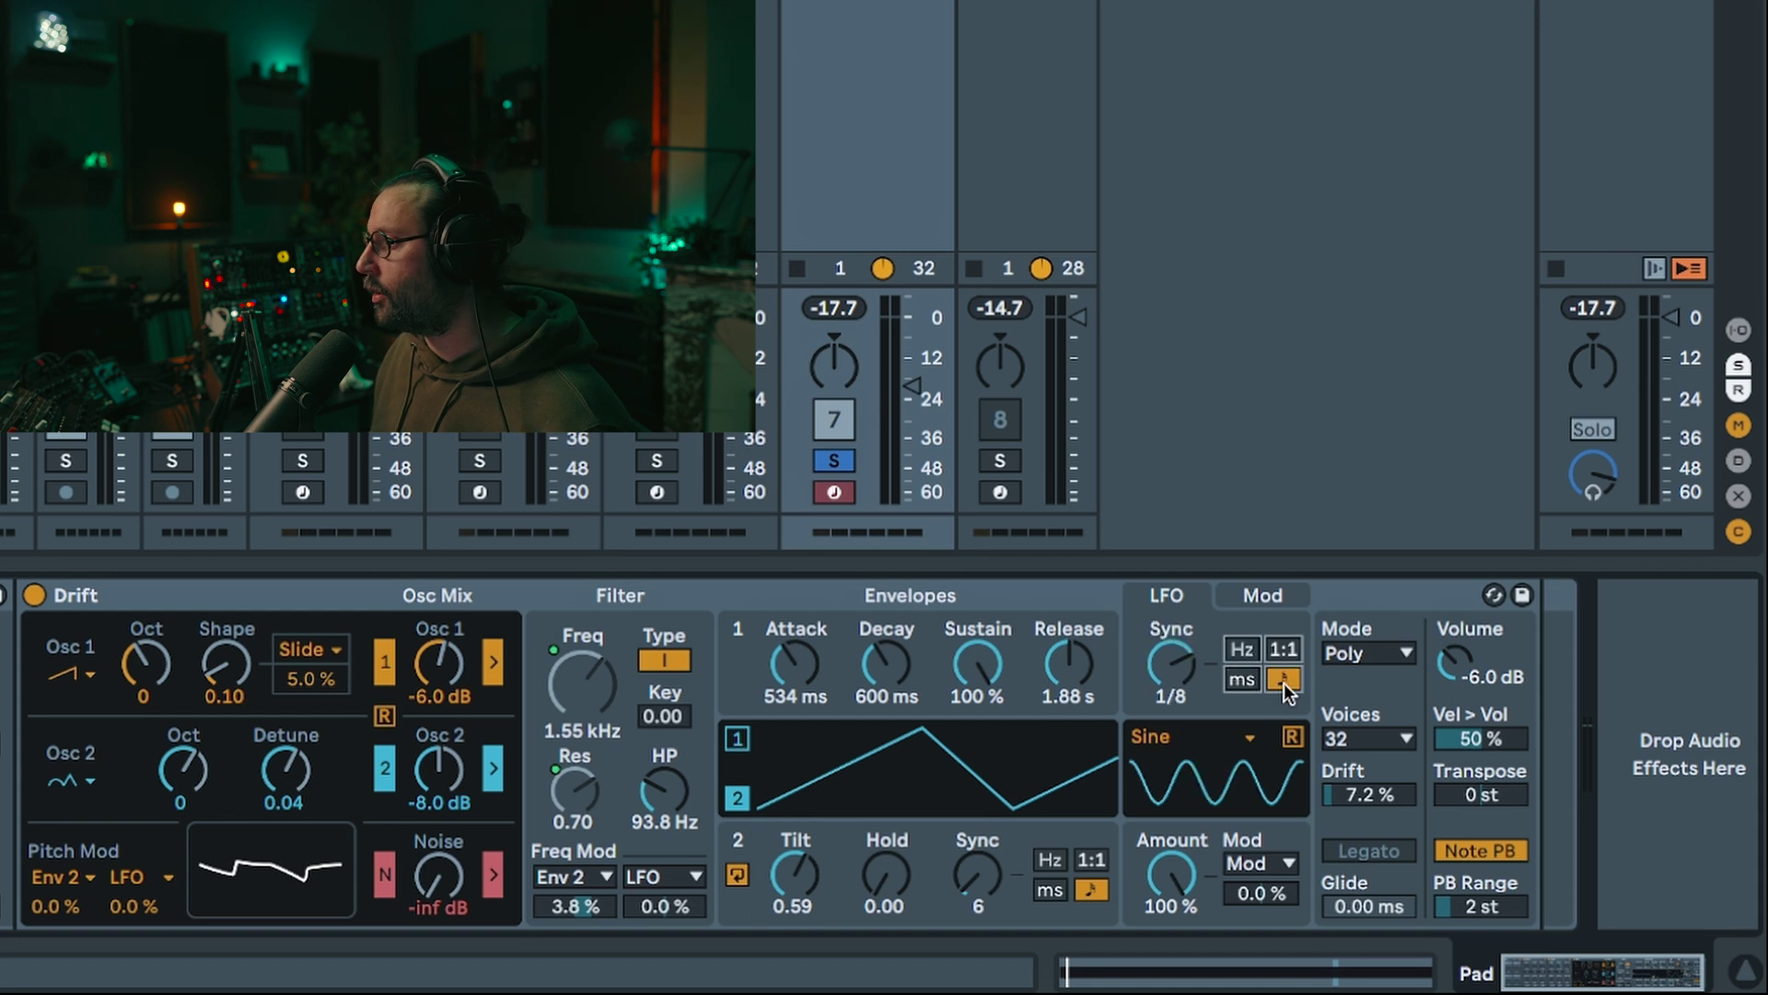
drag(1182, 683, 1182, 737)
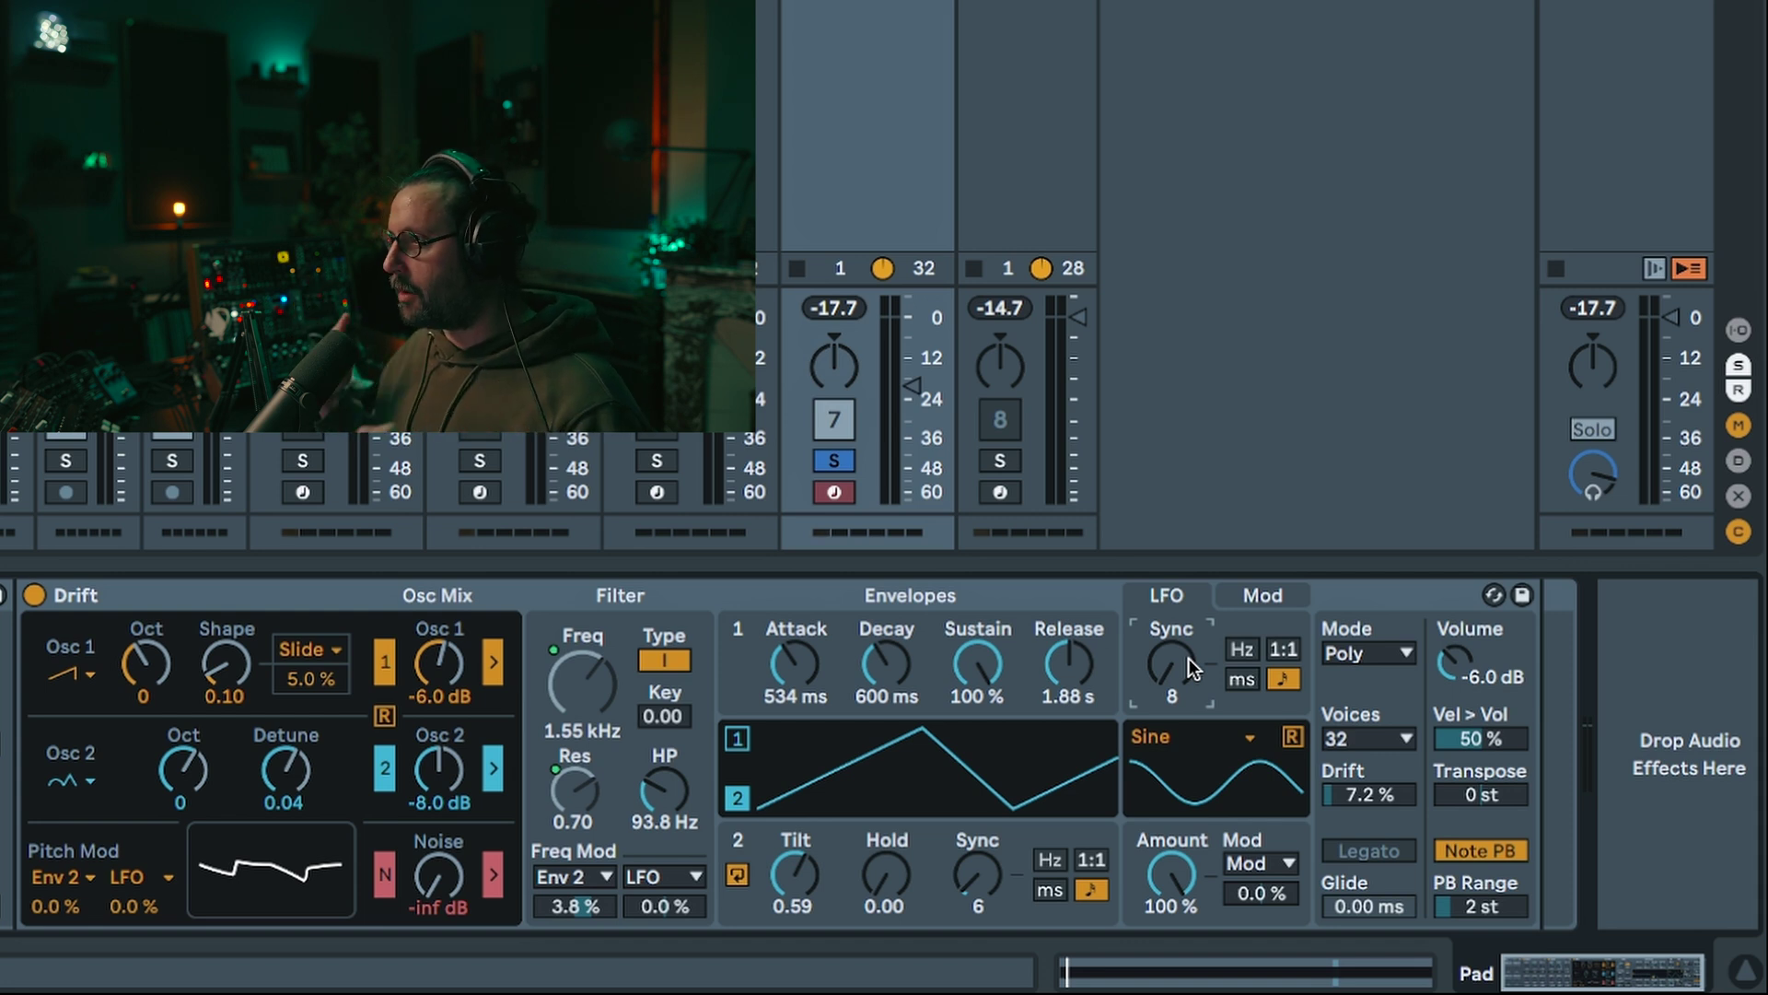
click(1194, 738)
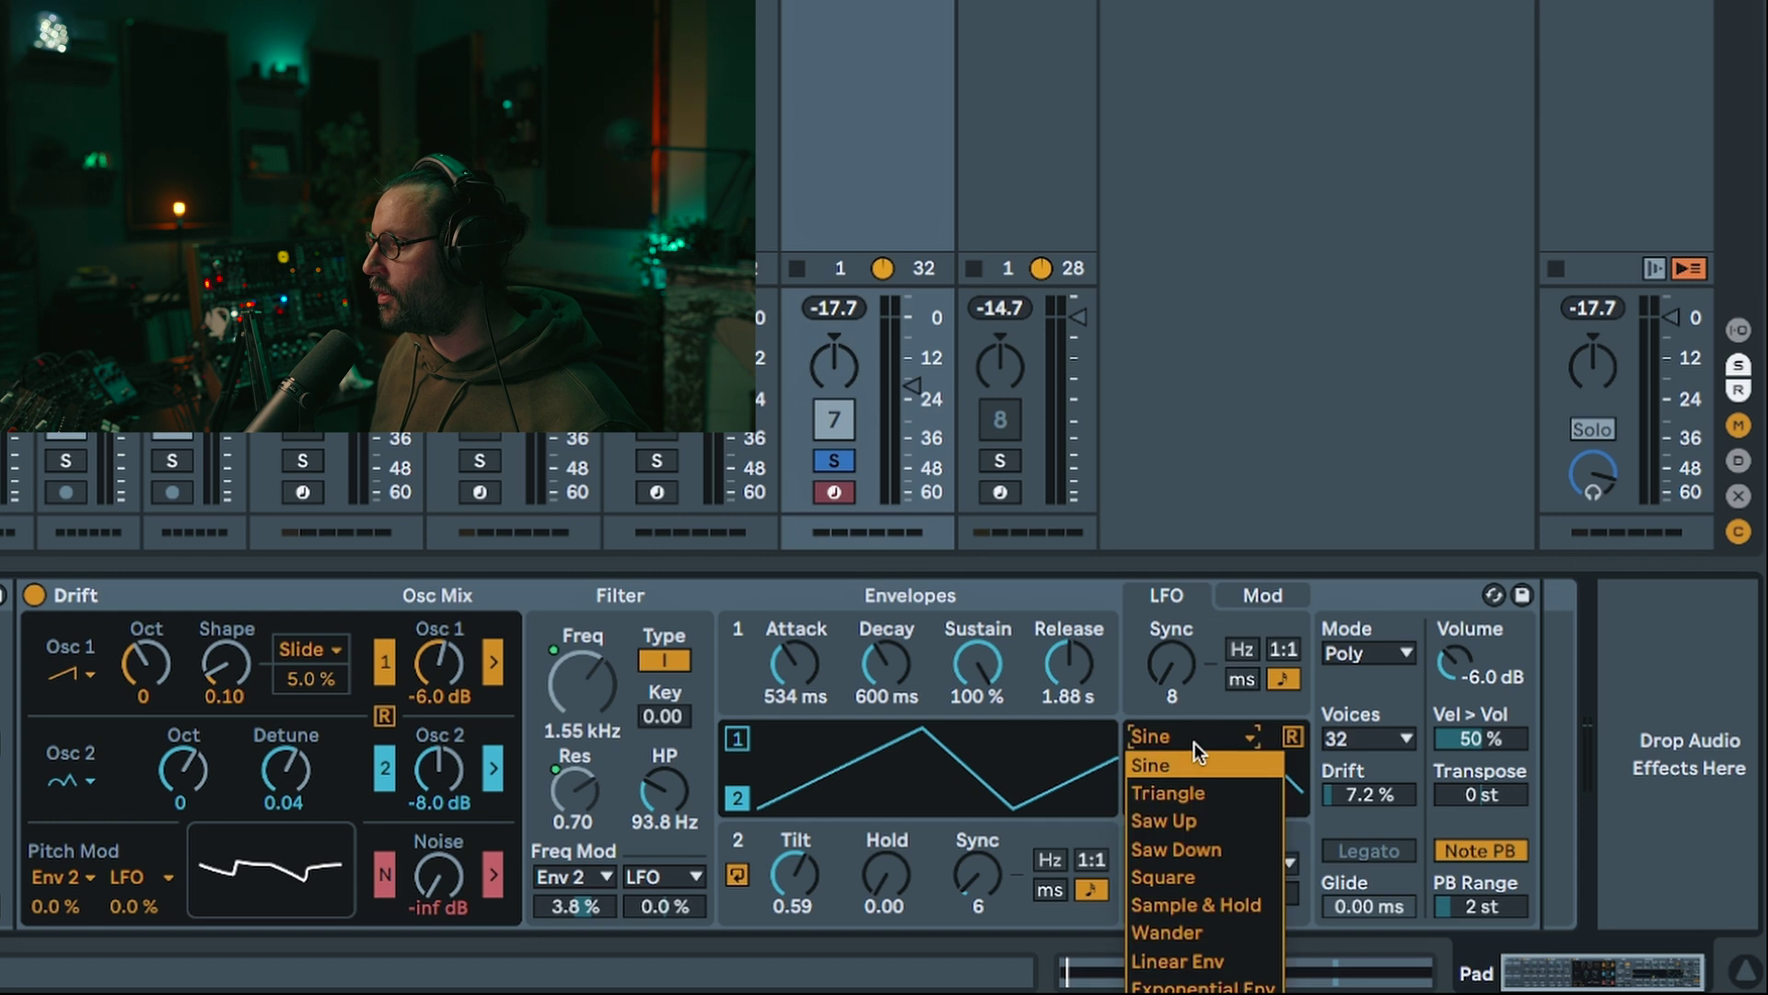
click(1197, 779)
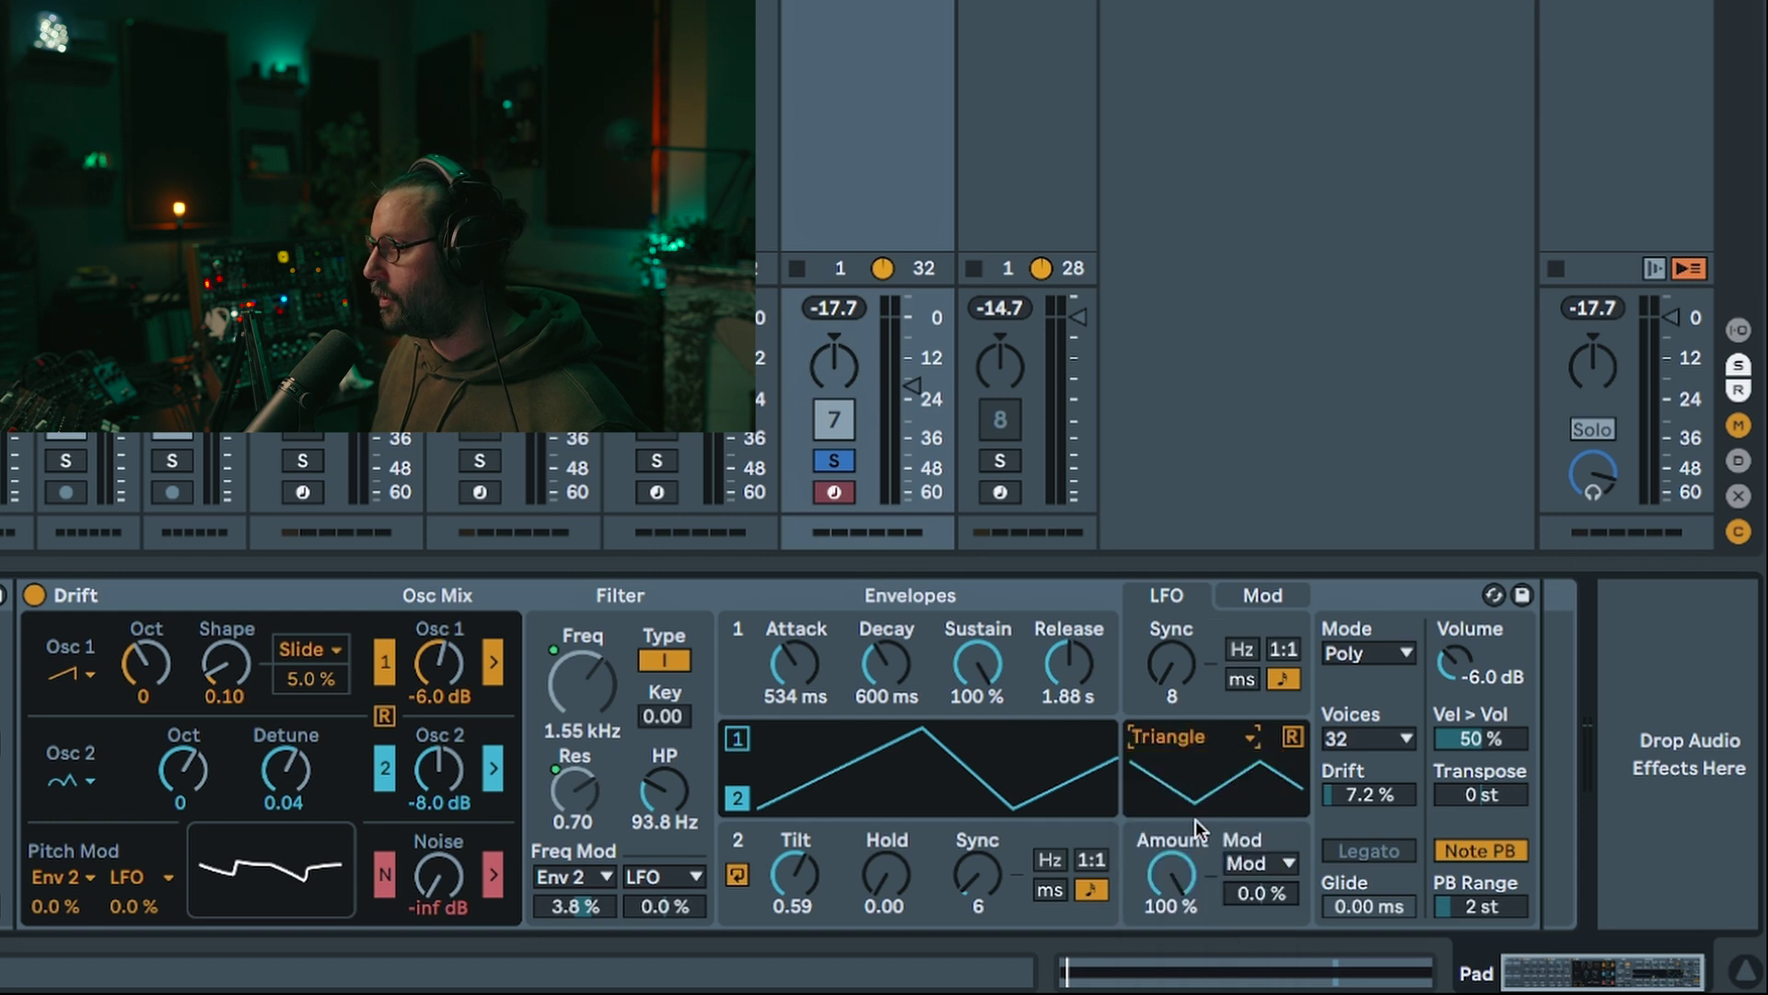
Step: In Drift's modulation matrix, make the LFO modulate HP Frequency by 12%
click(1270, 598)
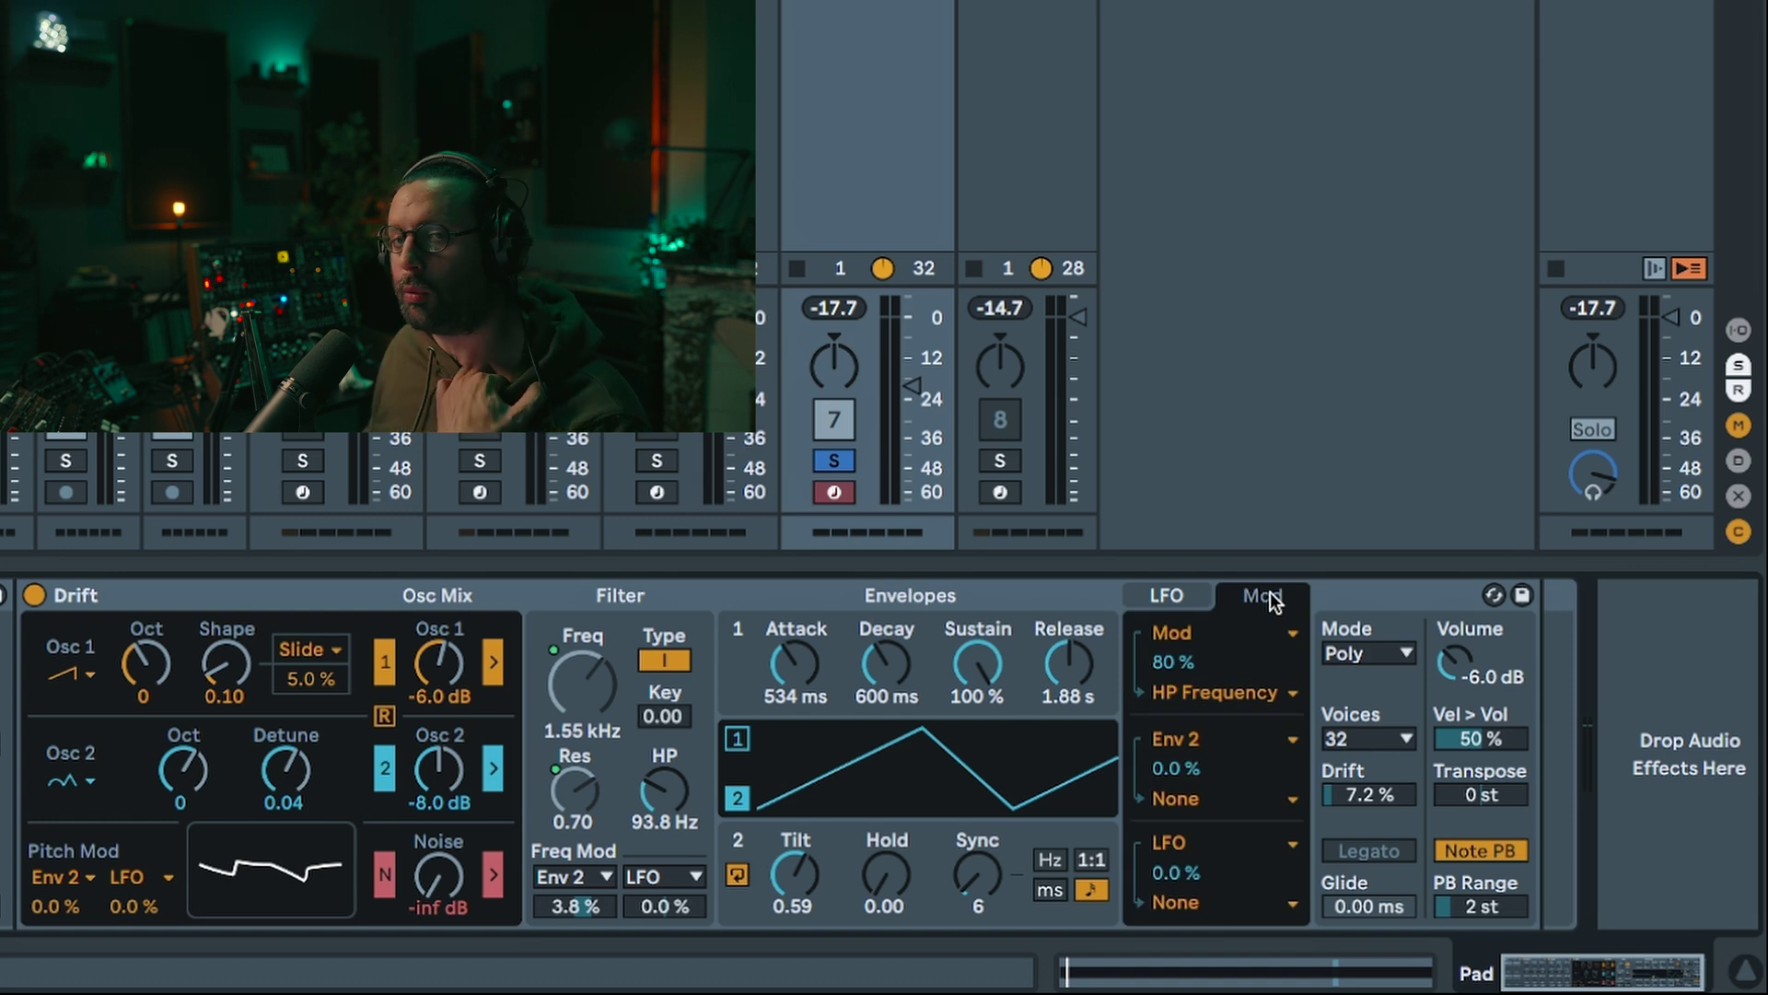
click(1174, 635)
click(1191, 717)
drag(1174, 669, 1174, 731)
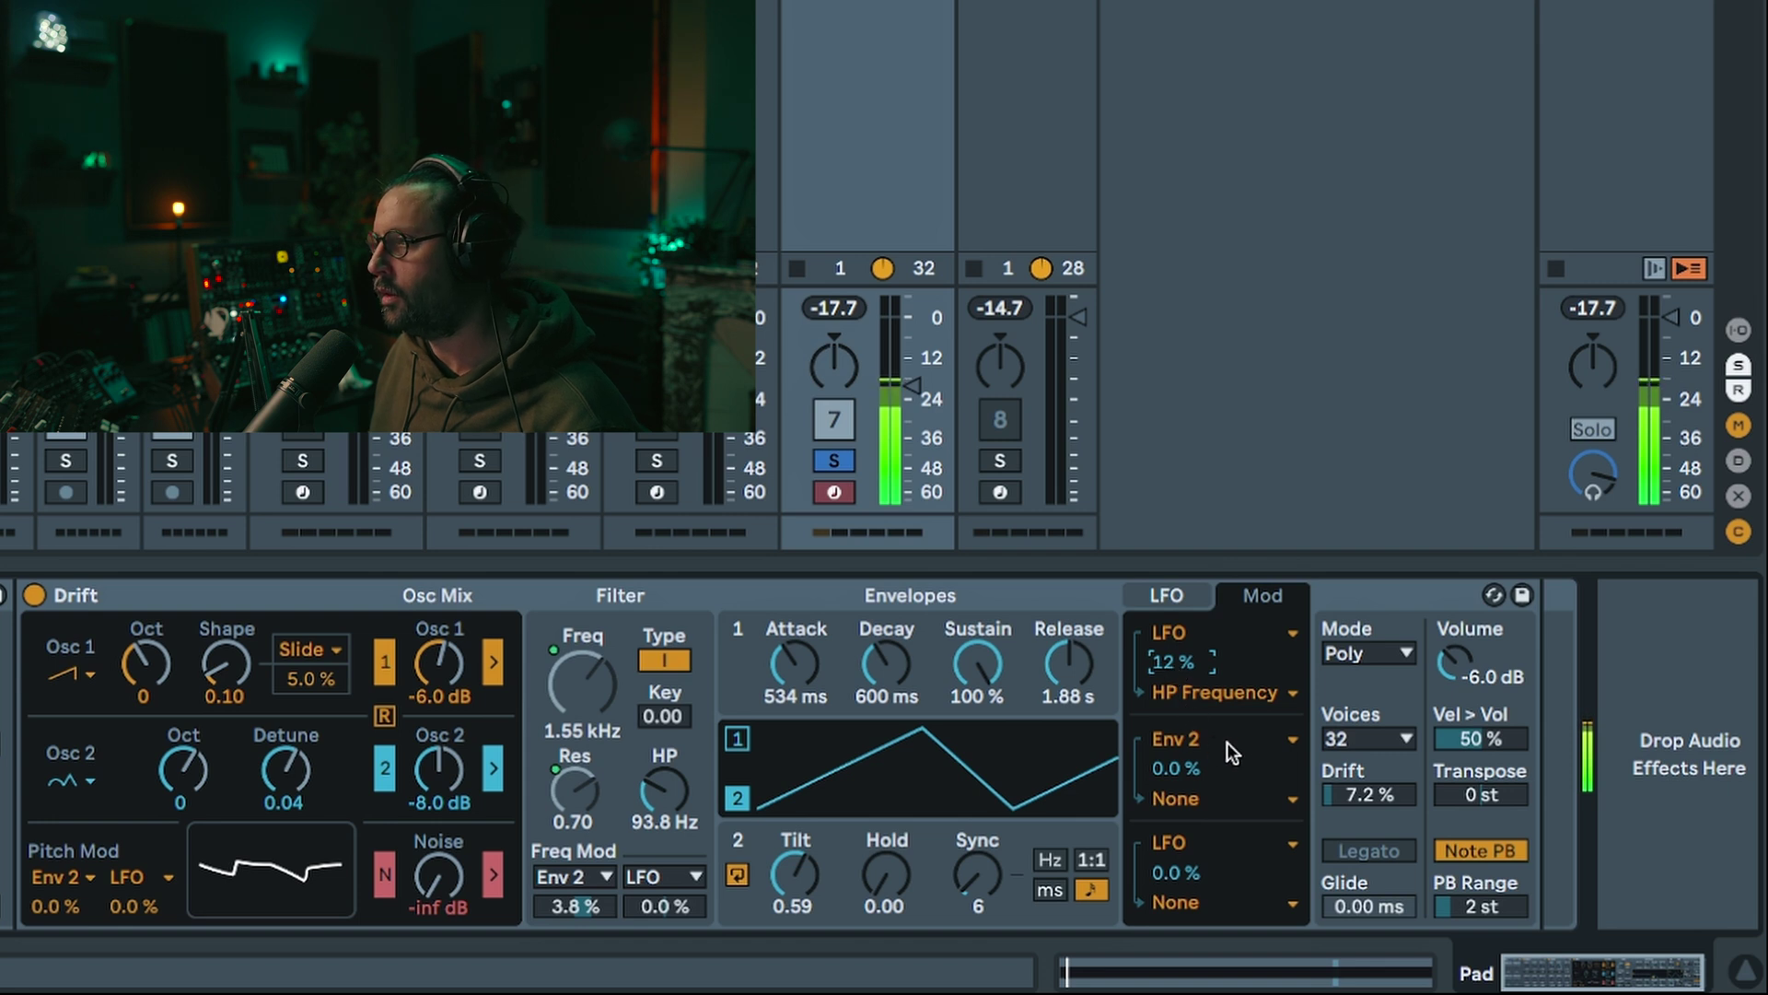
Step: Route the third modulation slot's LFO to Osc 2 Detune with a slight negative amount
click(1181, 901)
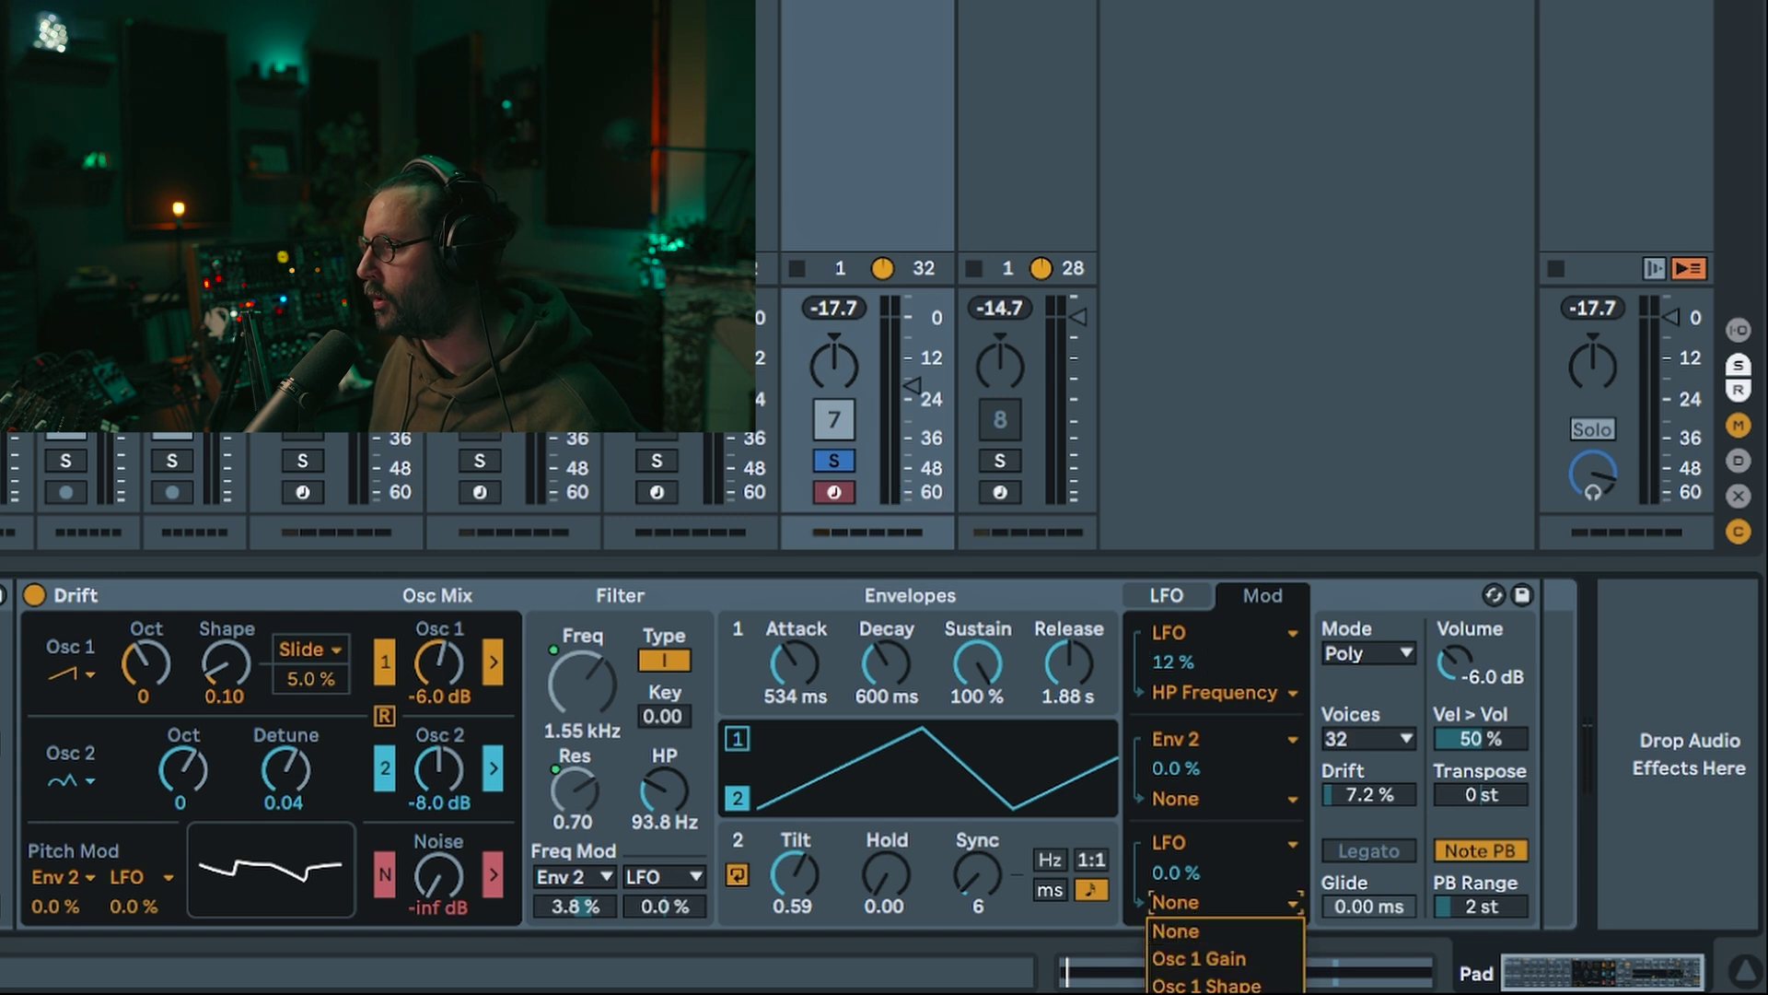
click(1208, 994)
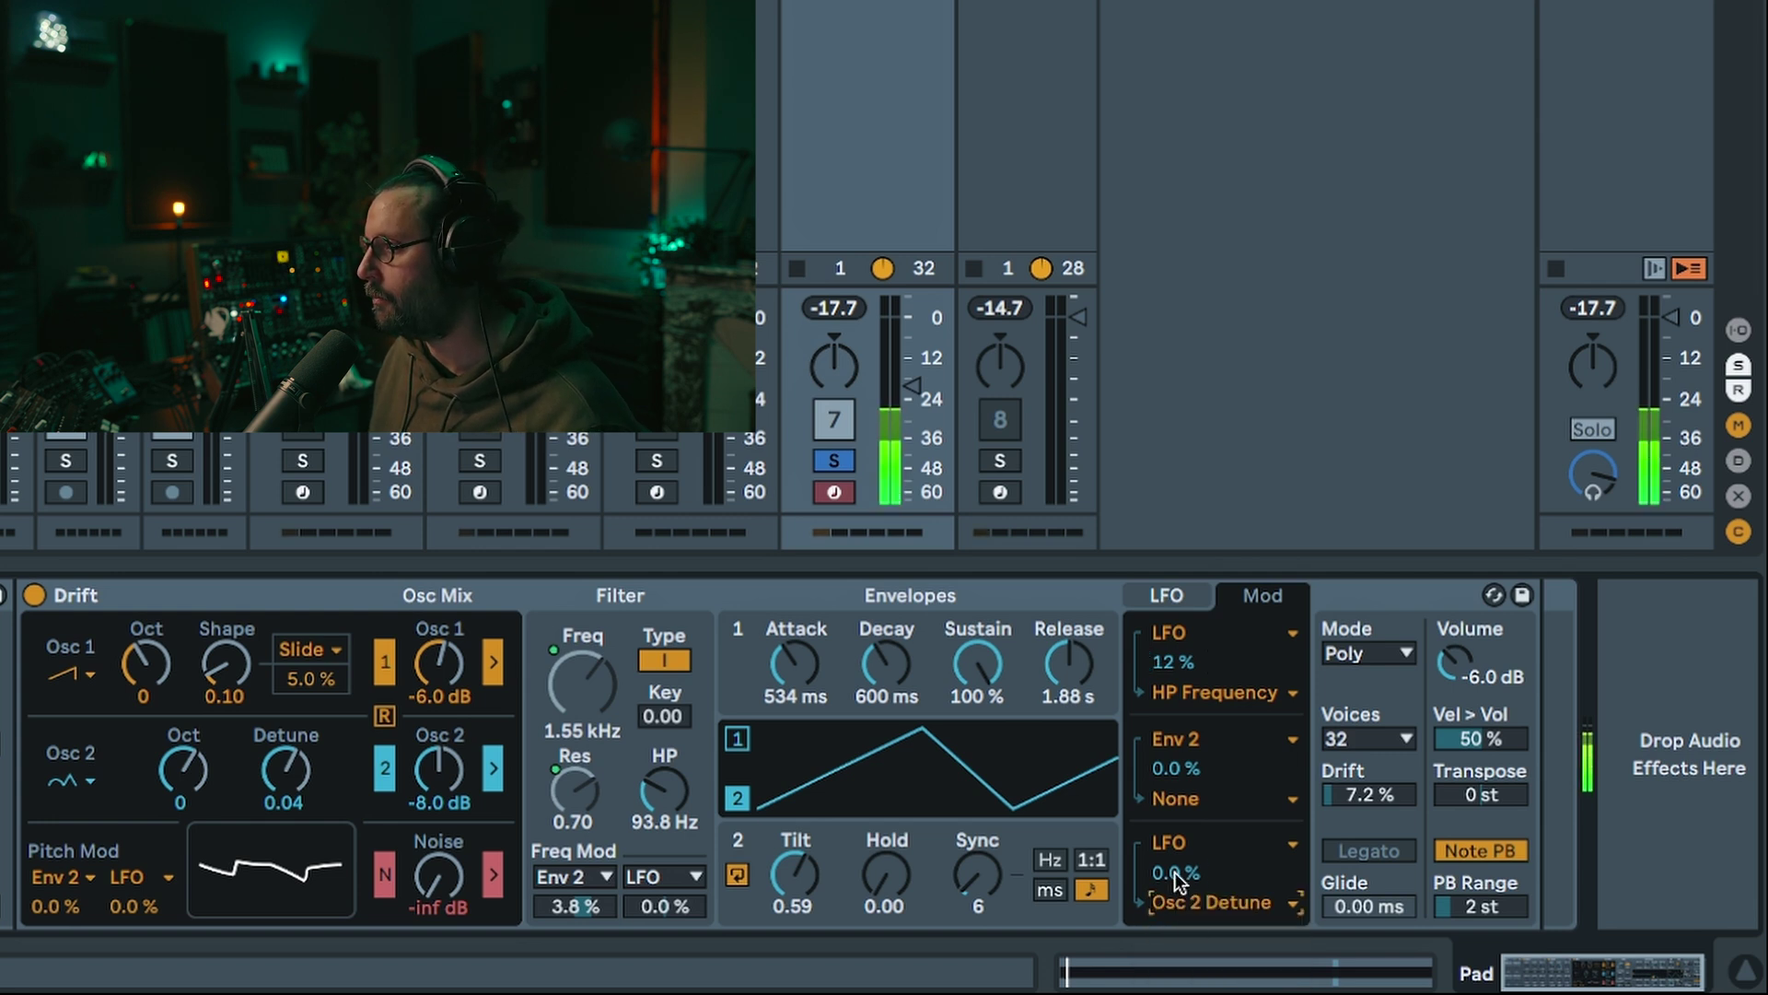
drag(1177, 872, 1177, 876)
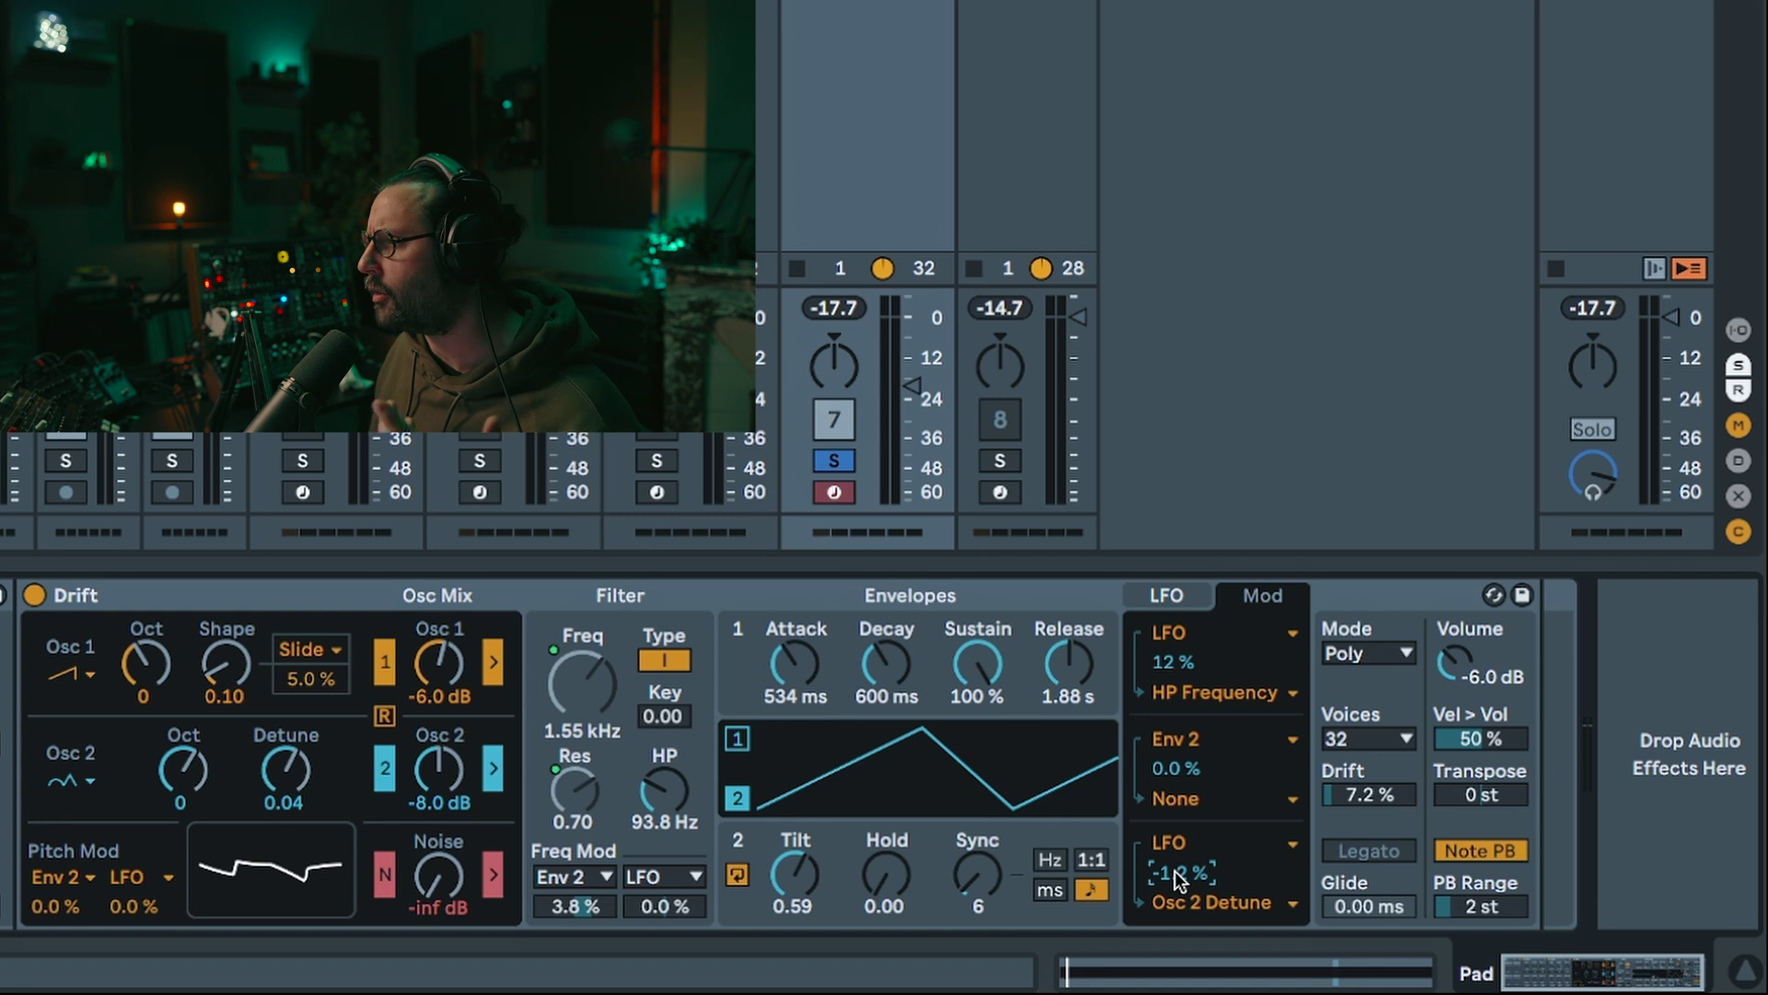
Step: Switch Drift's voice mode to Unison at 31% and raise the Drift amount to 53%
click(1166, 595)
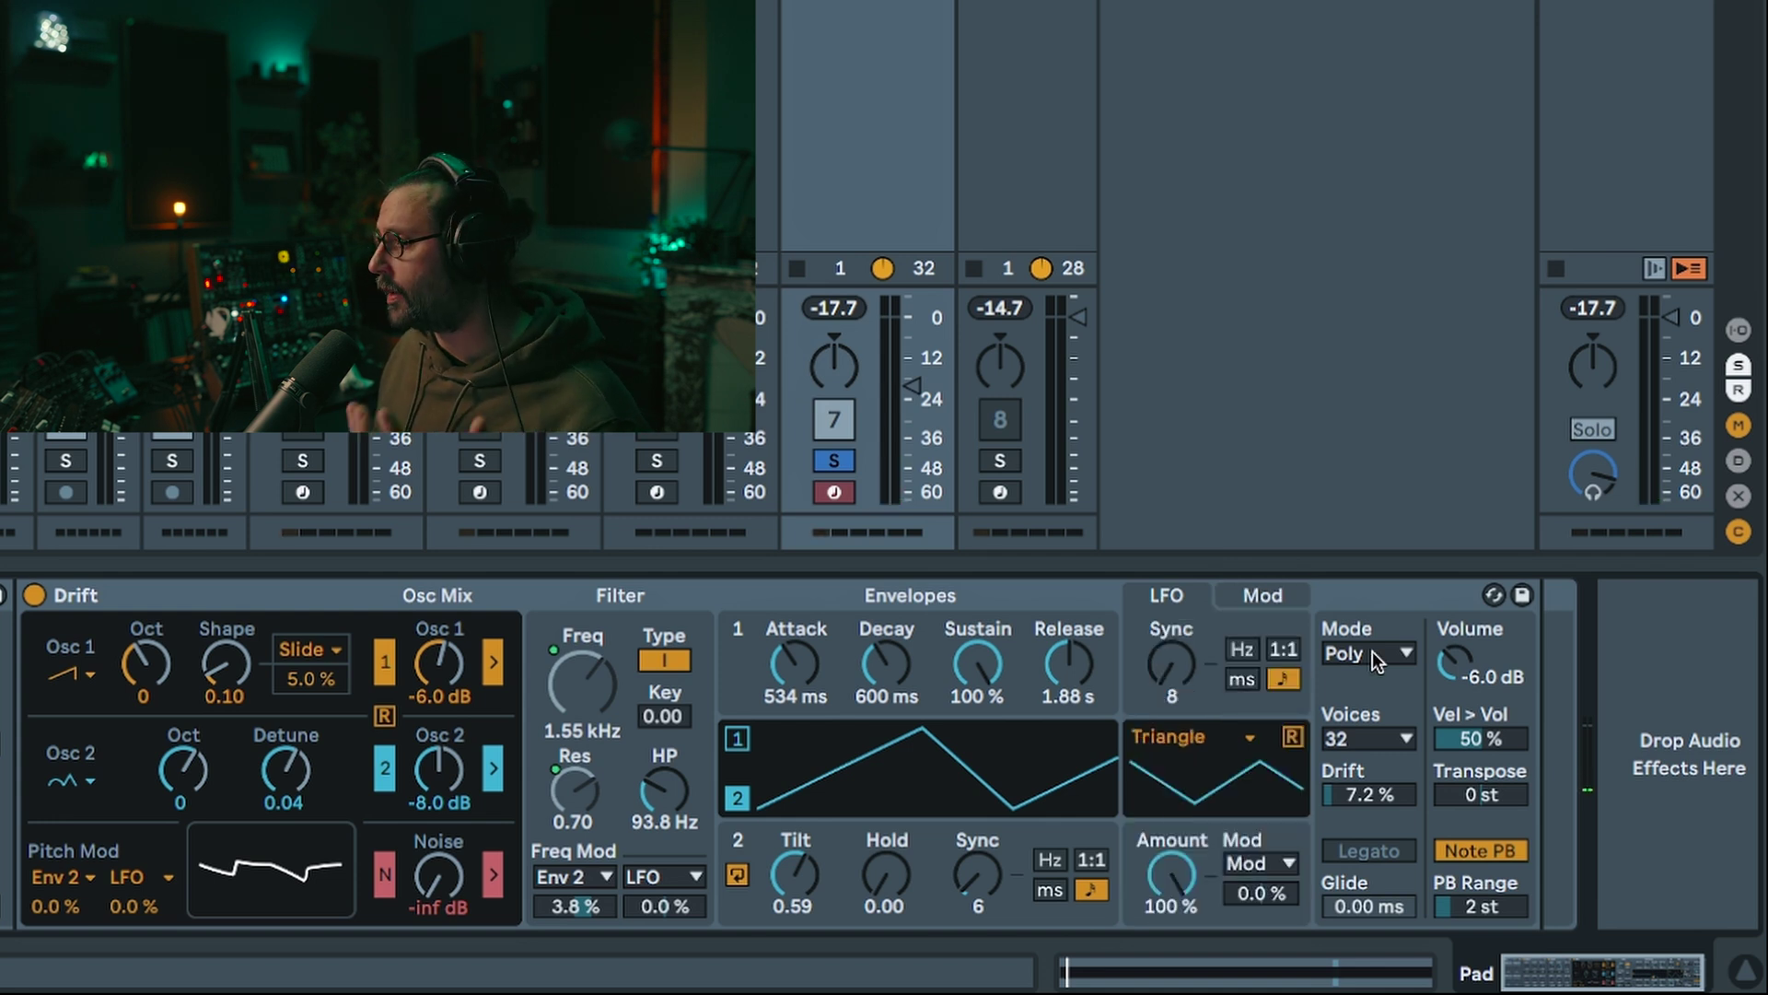
click(1372, 652)
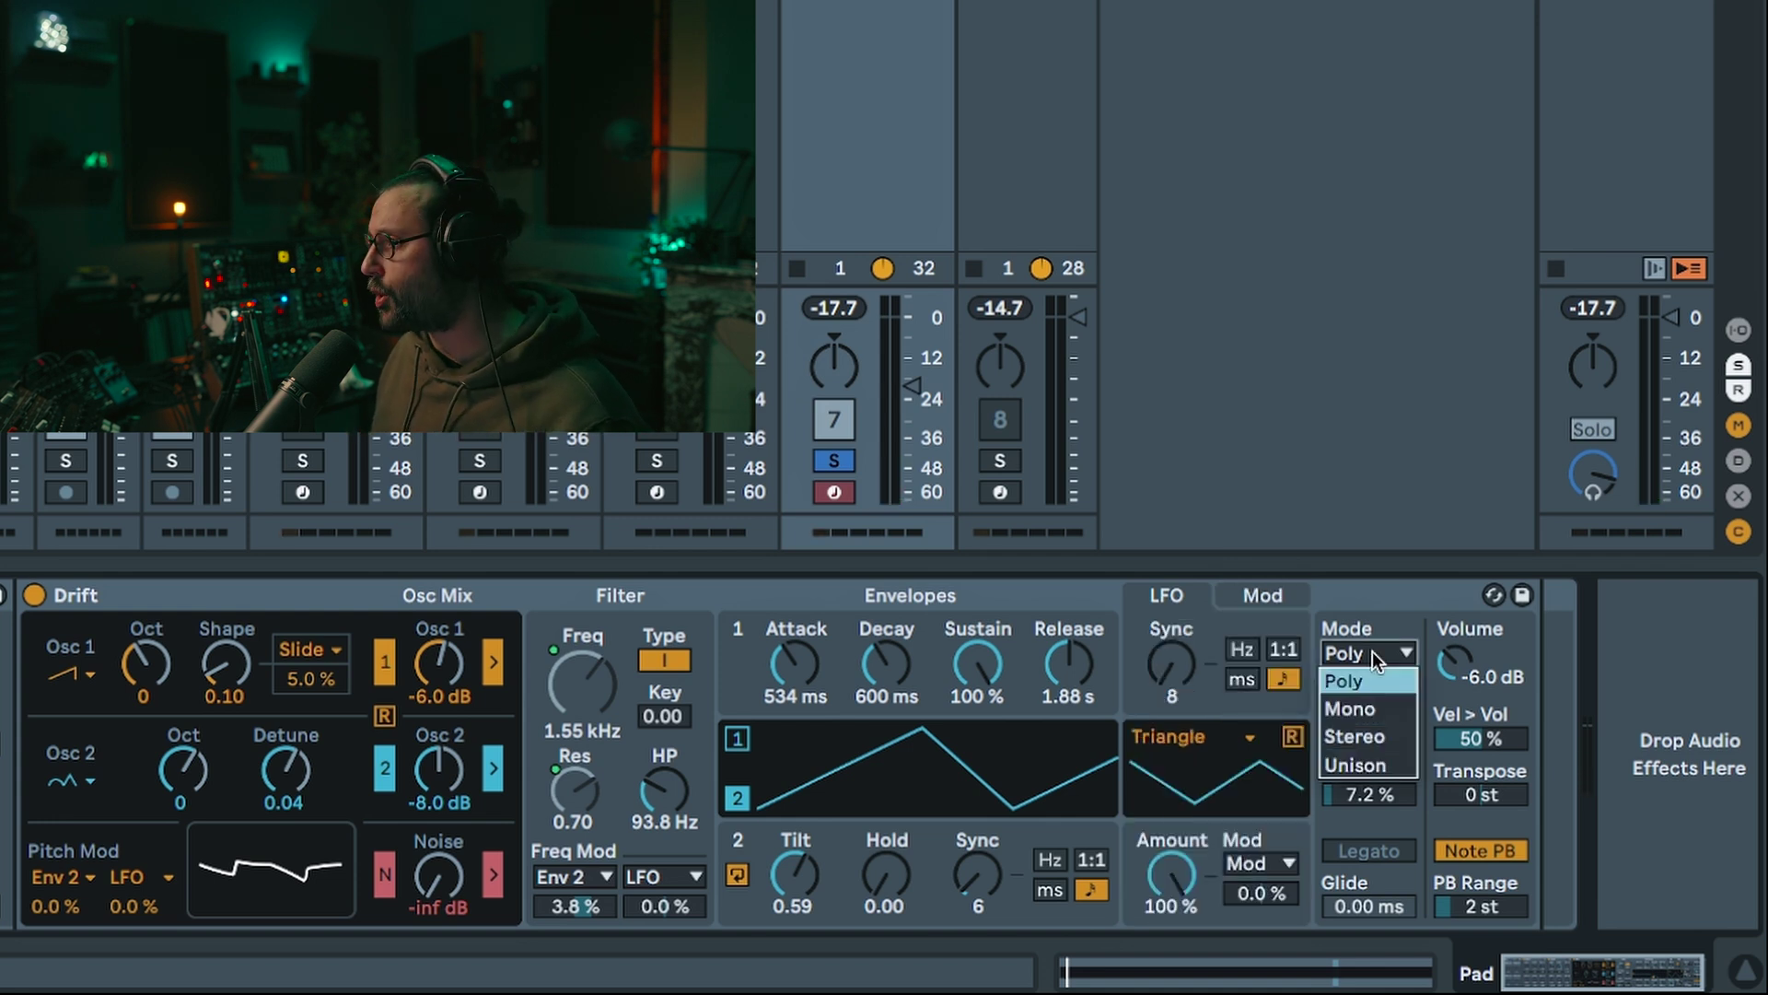
click(1363, 766)
drag(1370, 680, 1371, 605)
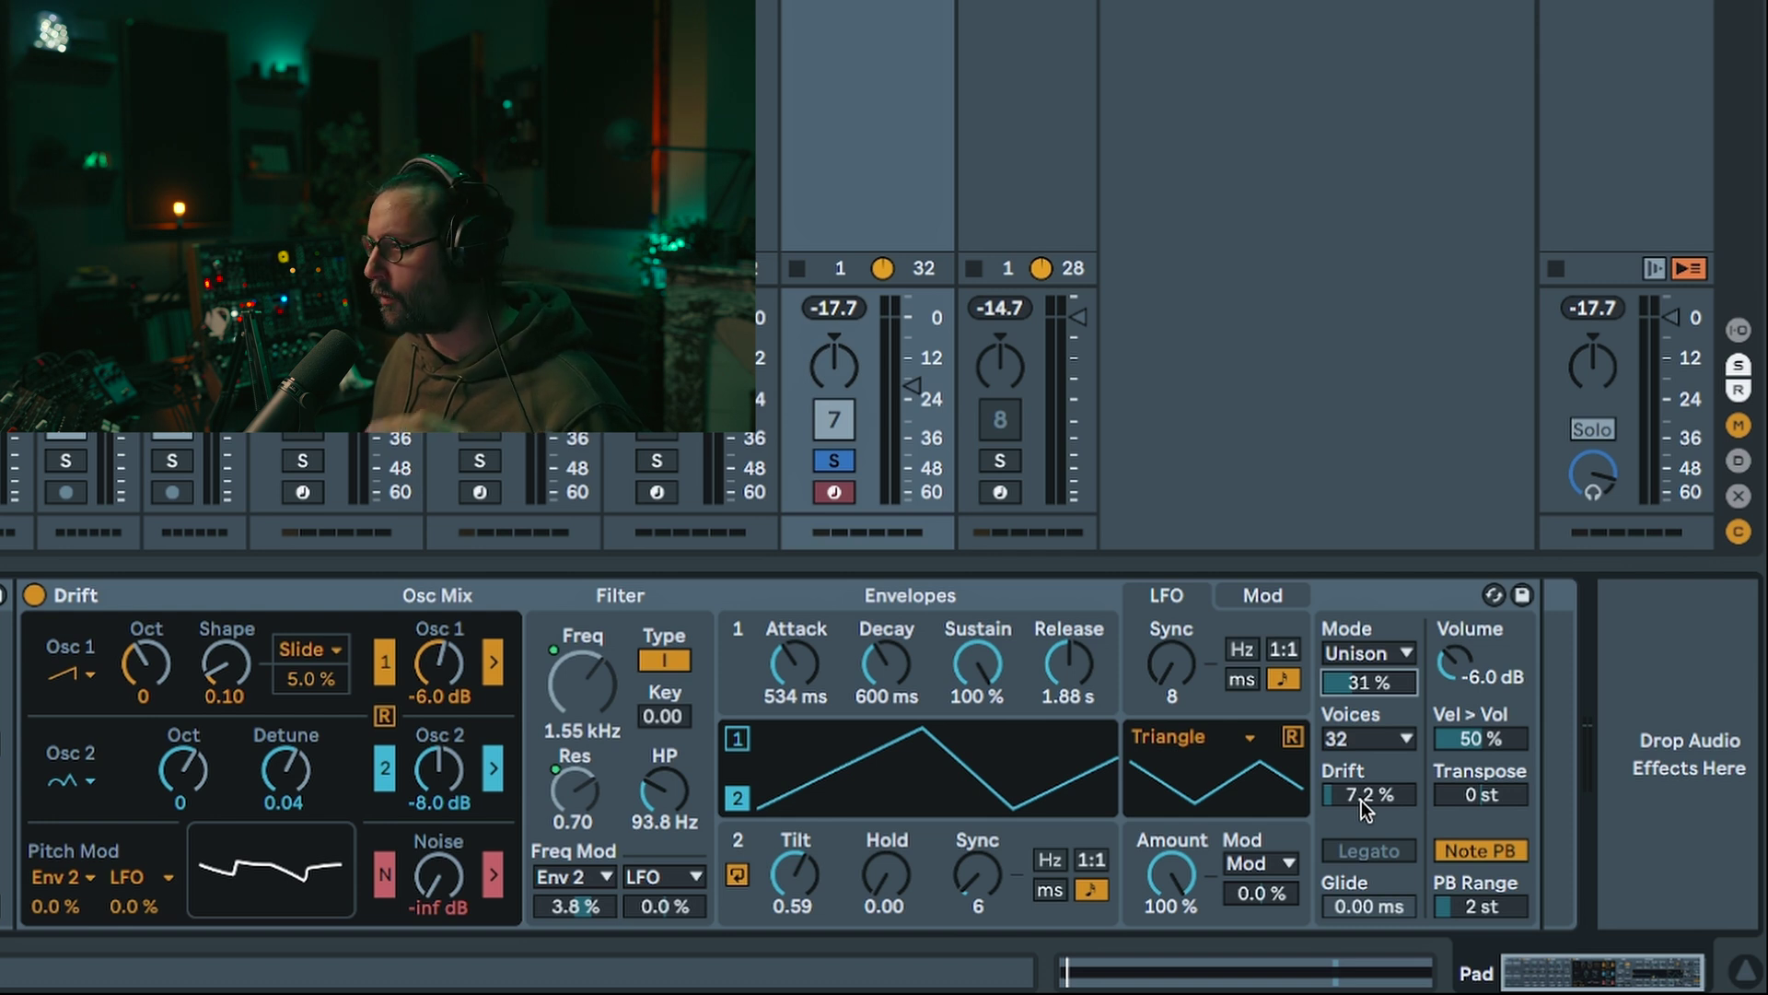
drag(1361, 800, 1362, 734)
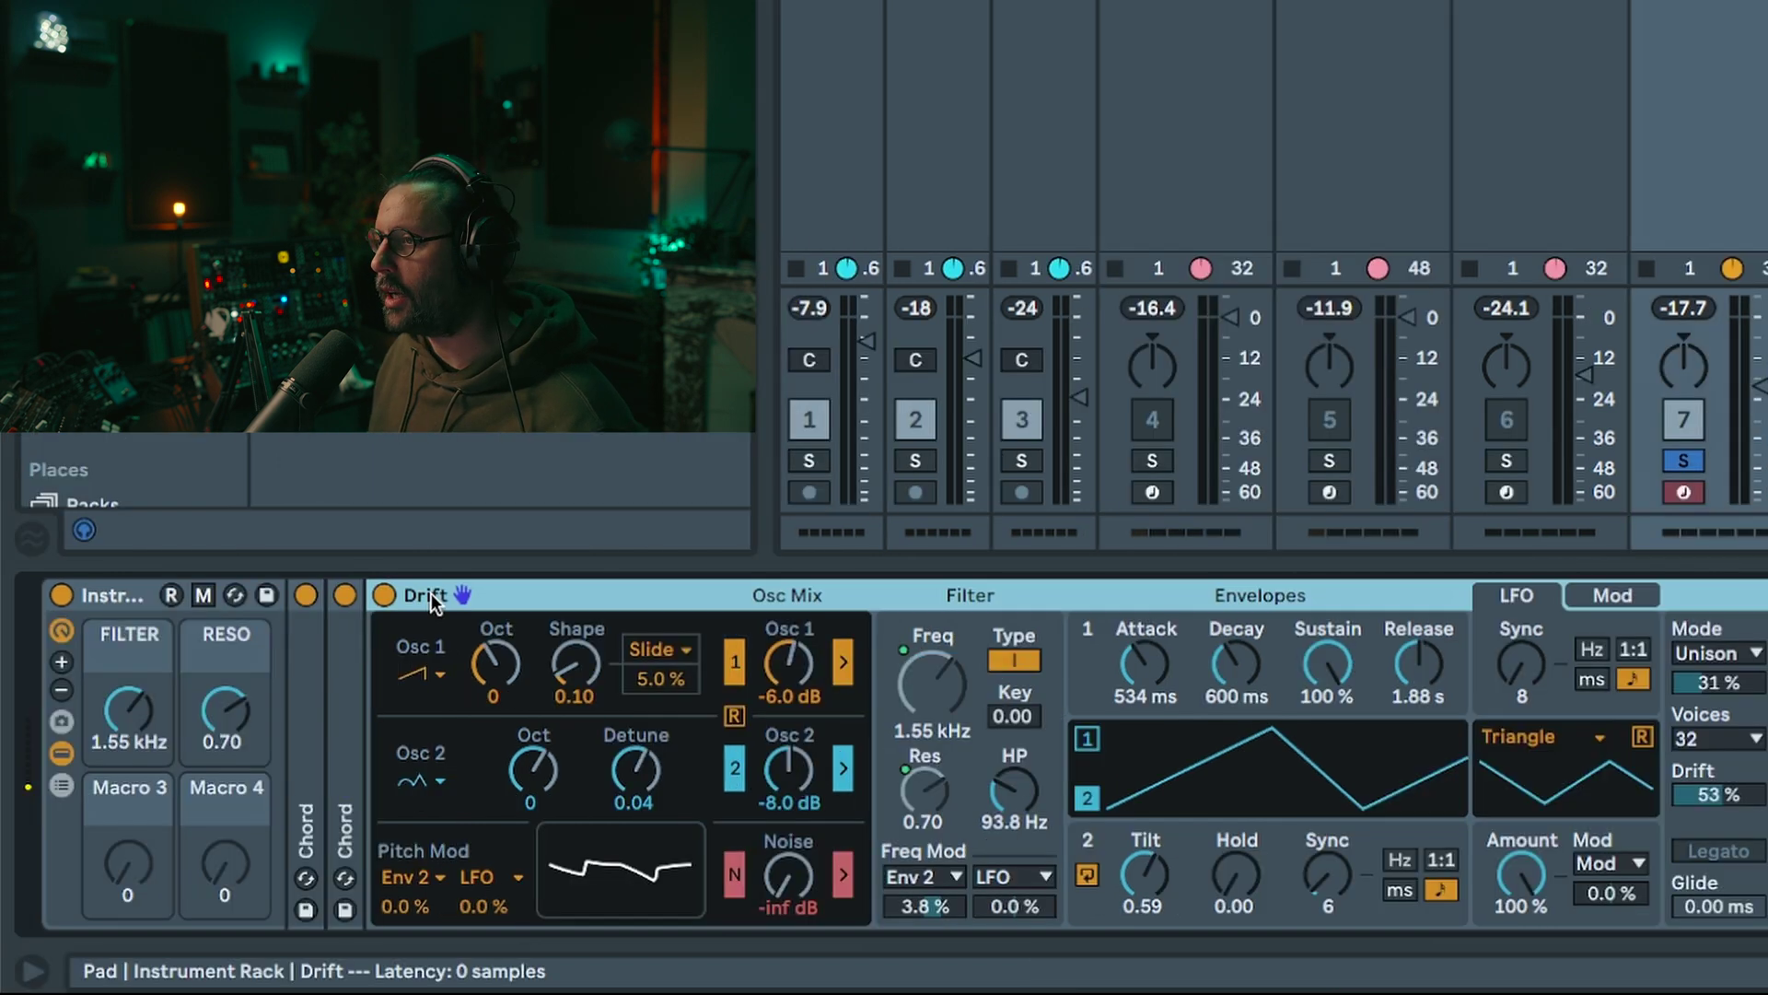
Step: Fold Drift and add an Auto Filter after it, set to band-pass with a frequency of 1.21 kHz
double_click(431, 593)
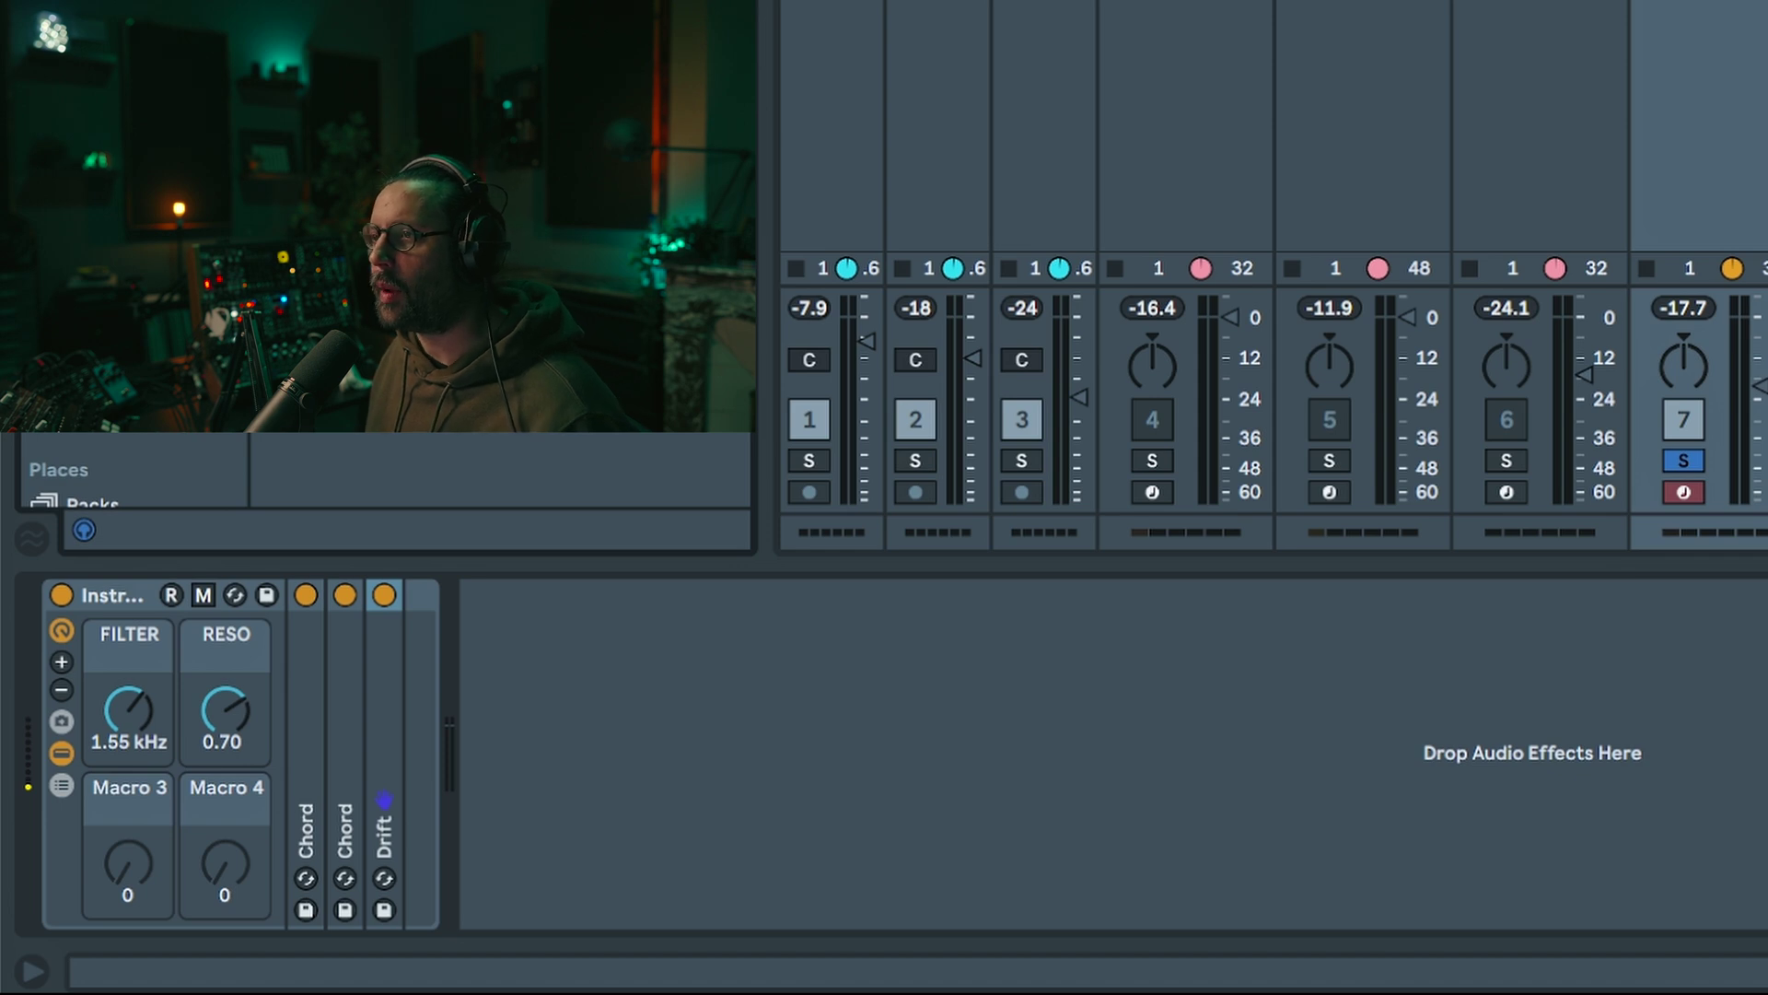
mouse_move(405, 369)
mouse_down()
mouse_move(396, 783)
mouse_move(477, 798)
mouse_up()
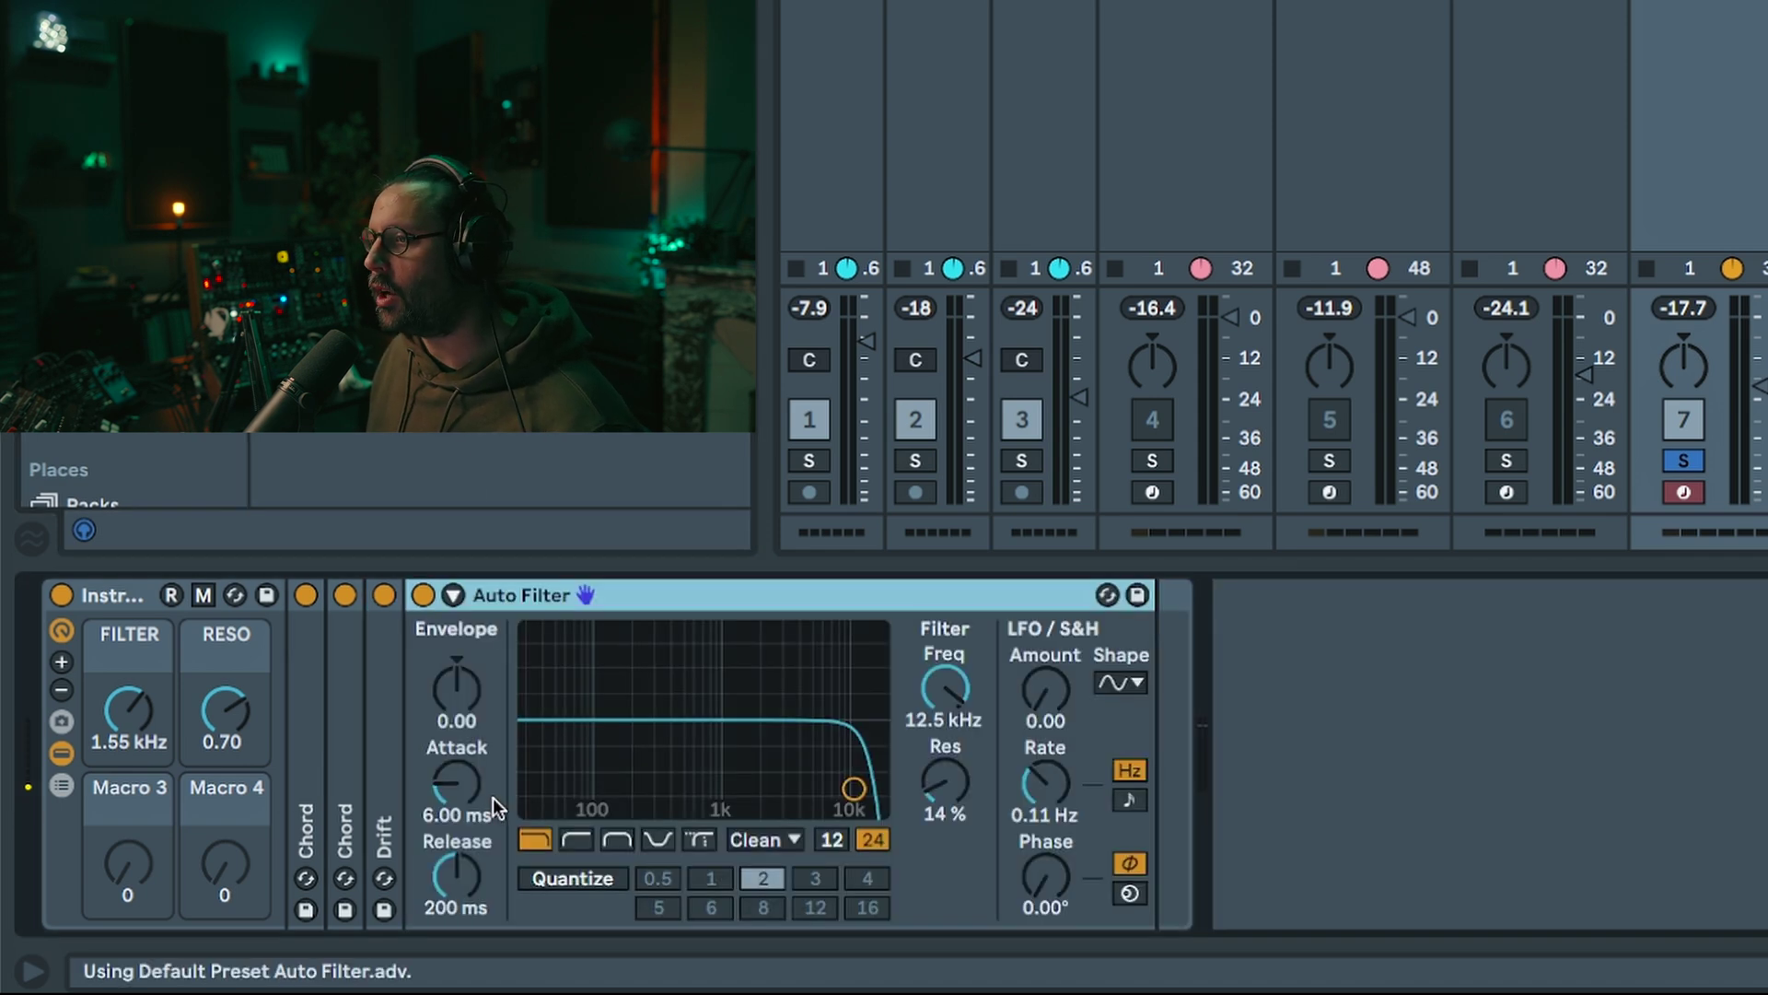
click(619, 839)
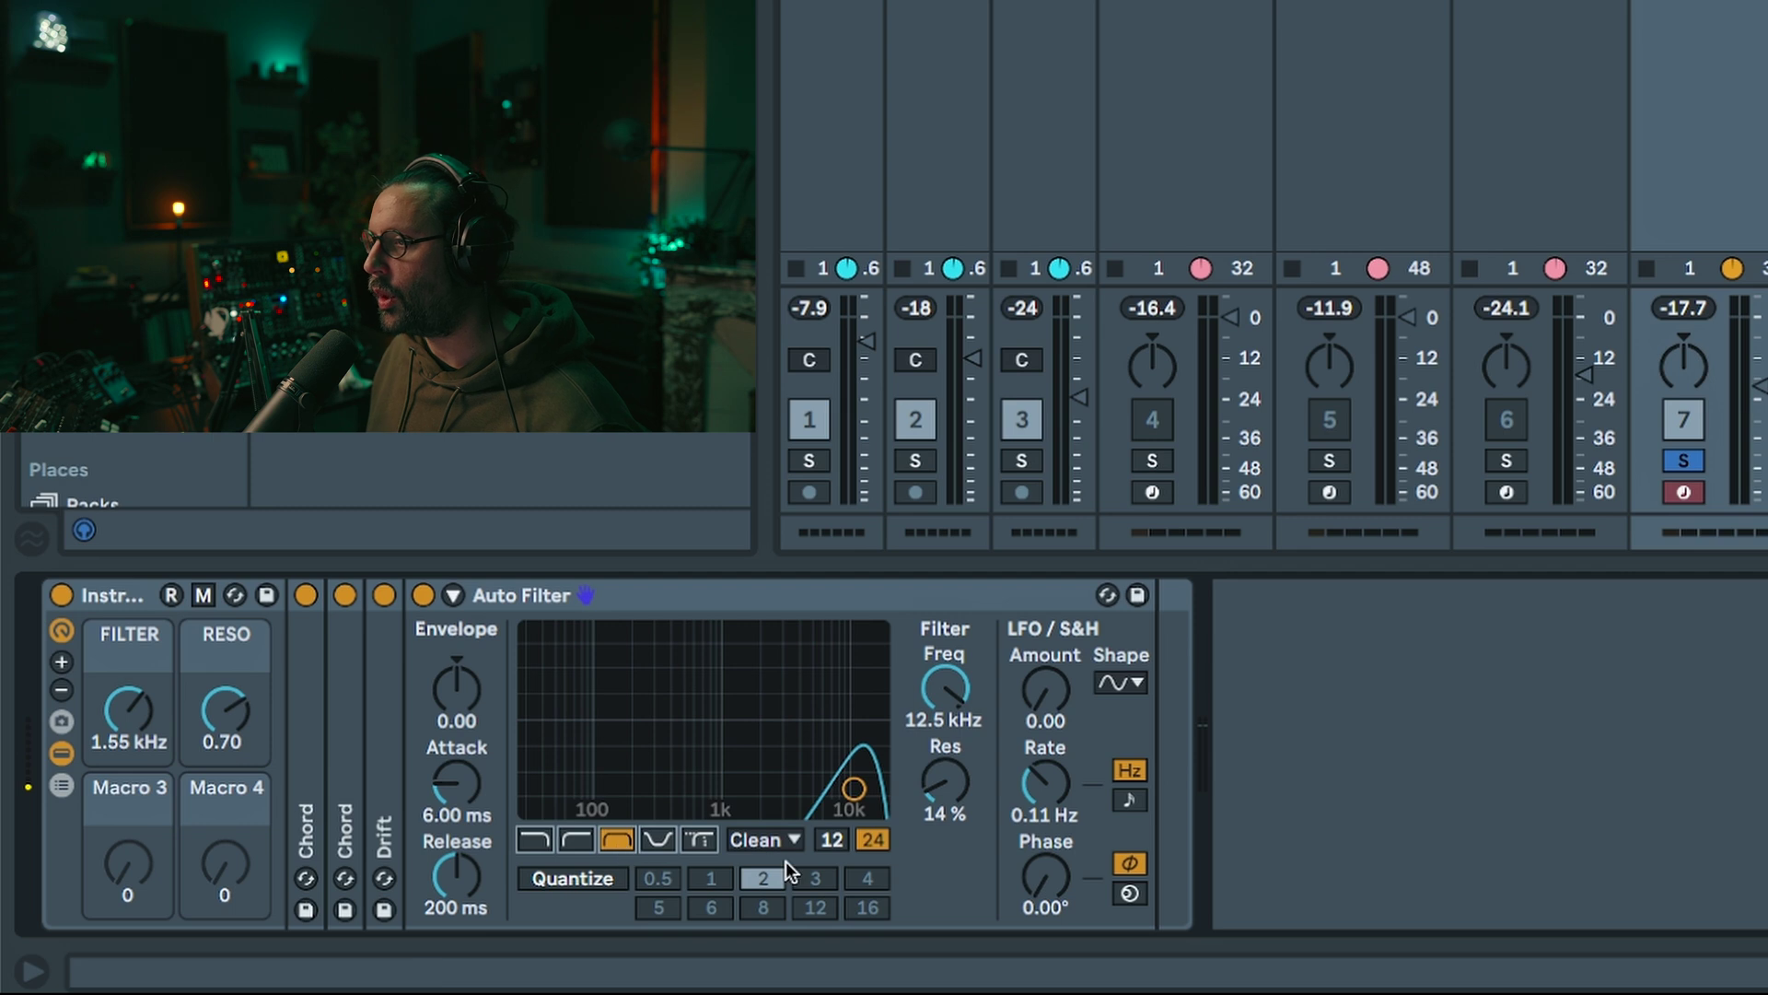
mouse_move(925, 721)
mouse_down()
mouse_move(924, 774)
mouse_move(924, 750)
mouse_up()
Step: Group the Auto Filter into an Audio Effect Rack, create an empty parallel chain and set both chains to -6.0 dB
click(746, 604)
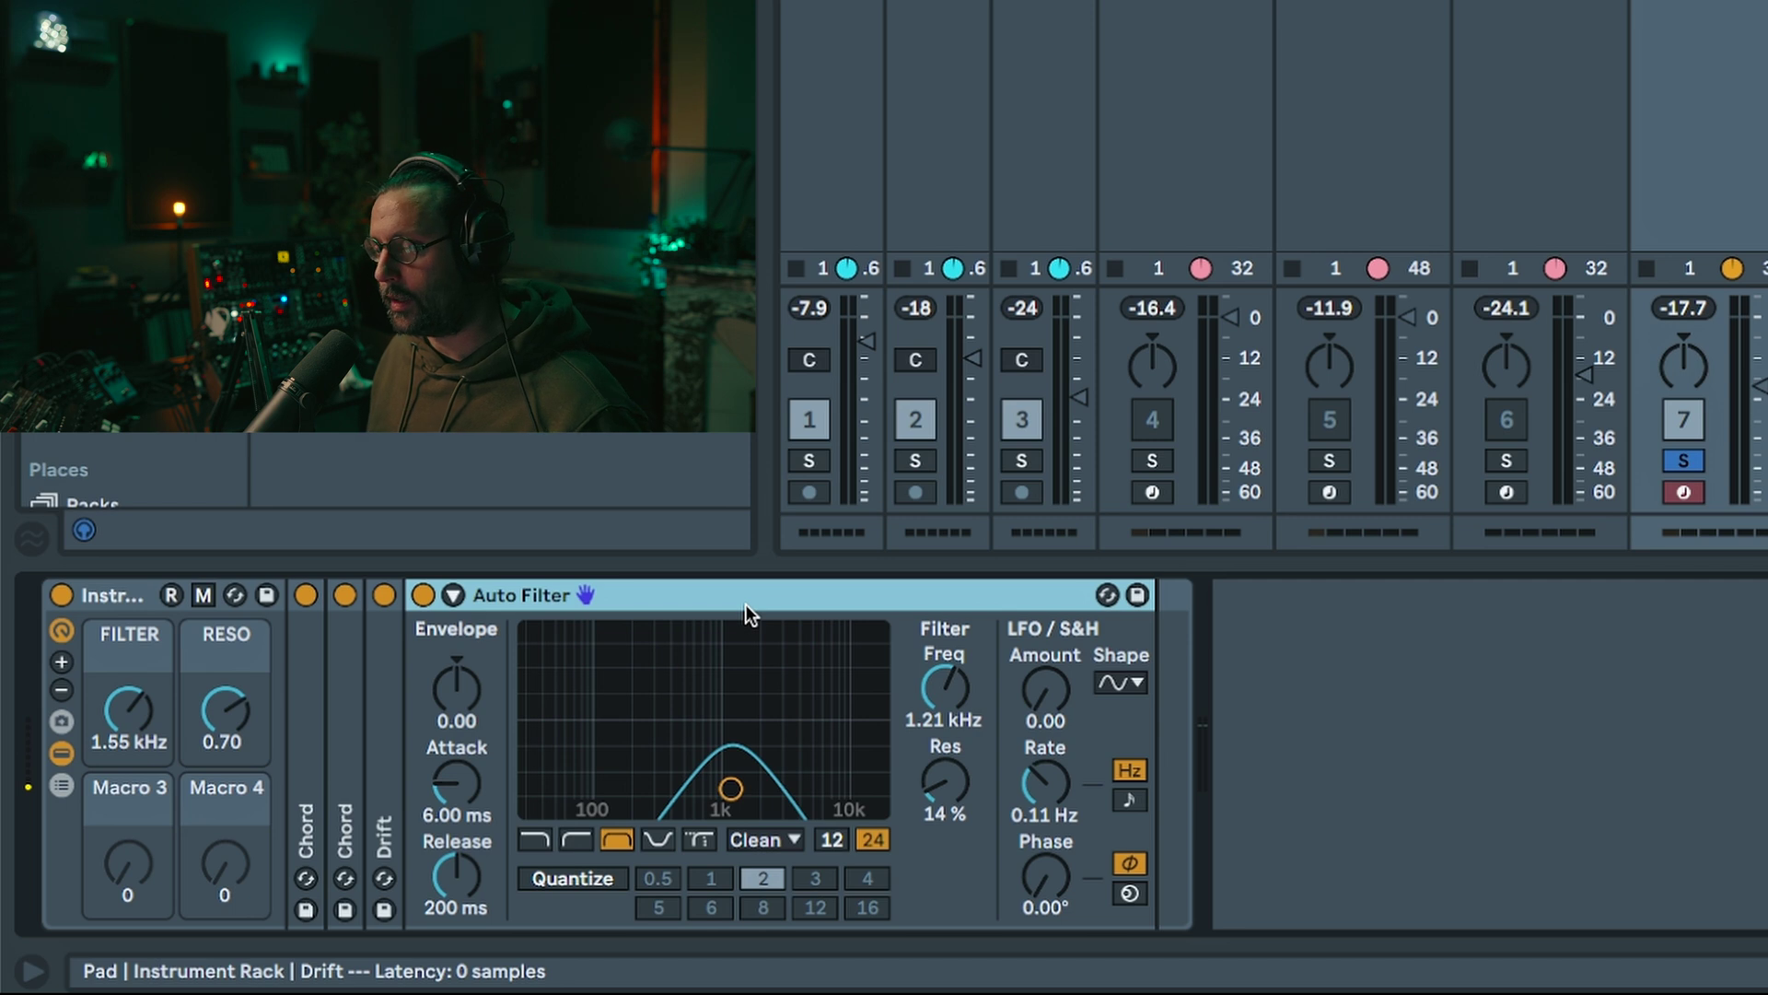
key(ctrl+g)
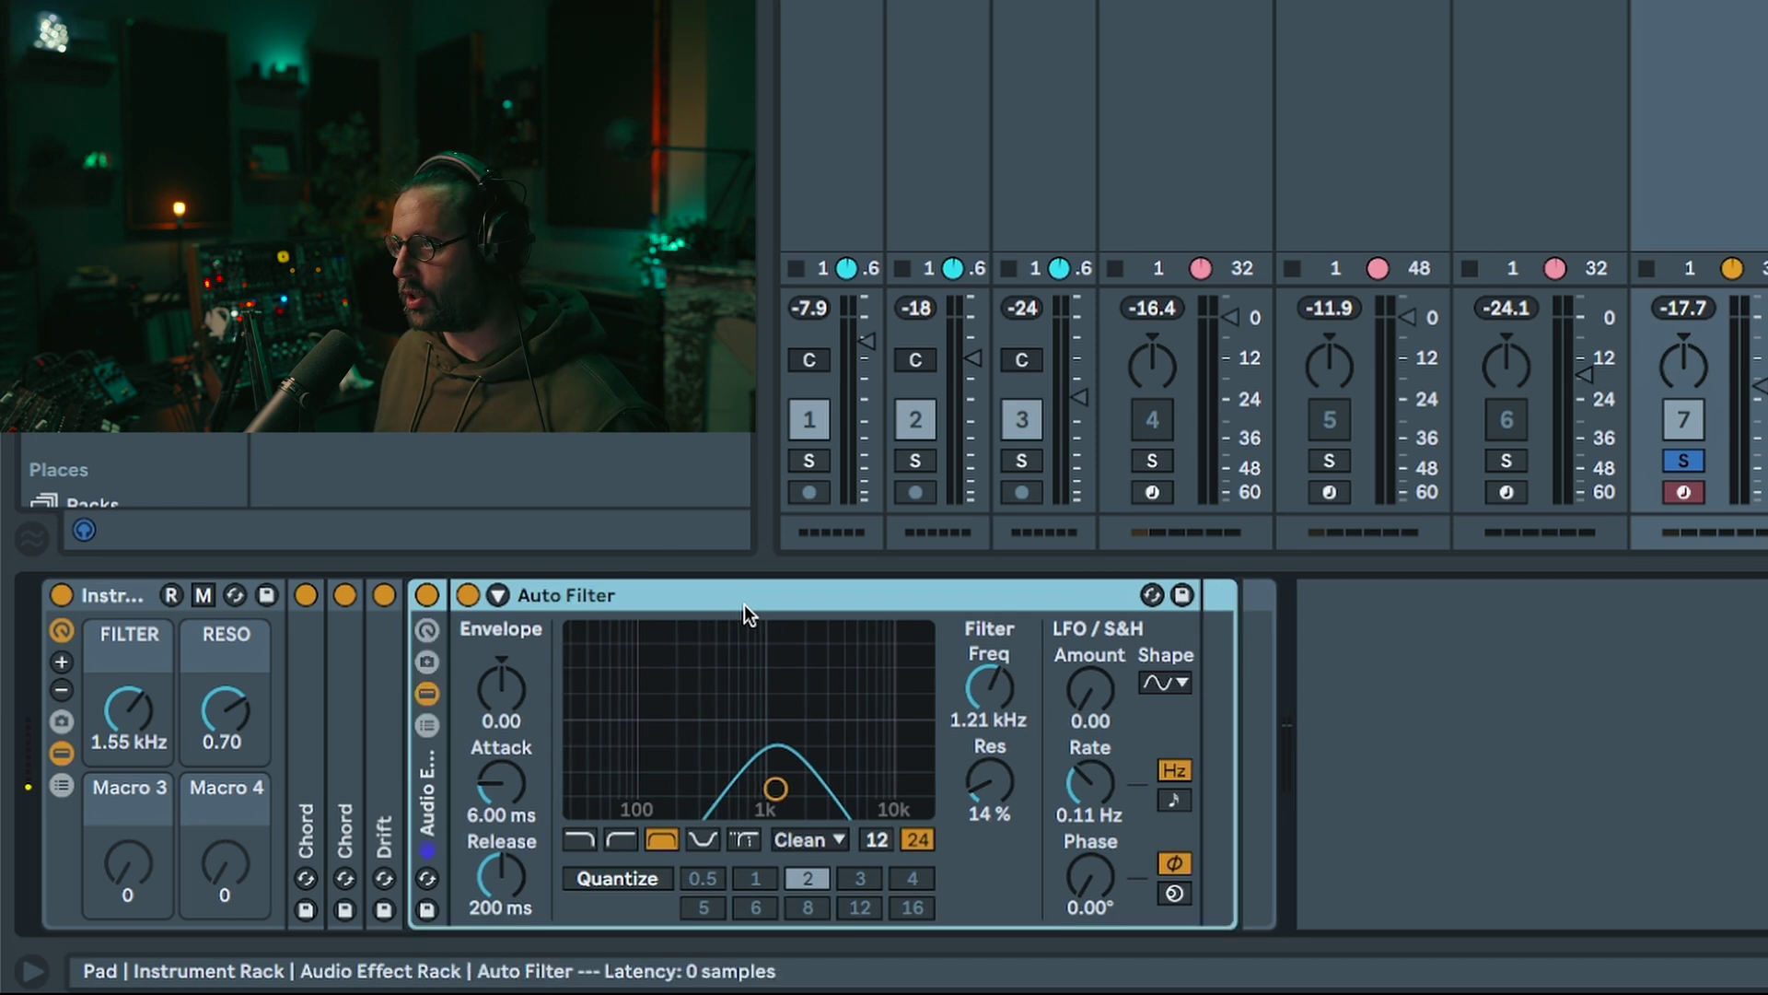
click(427, 693)
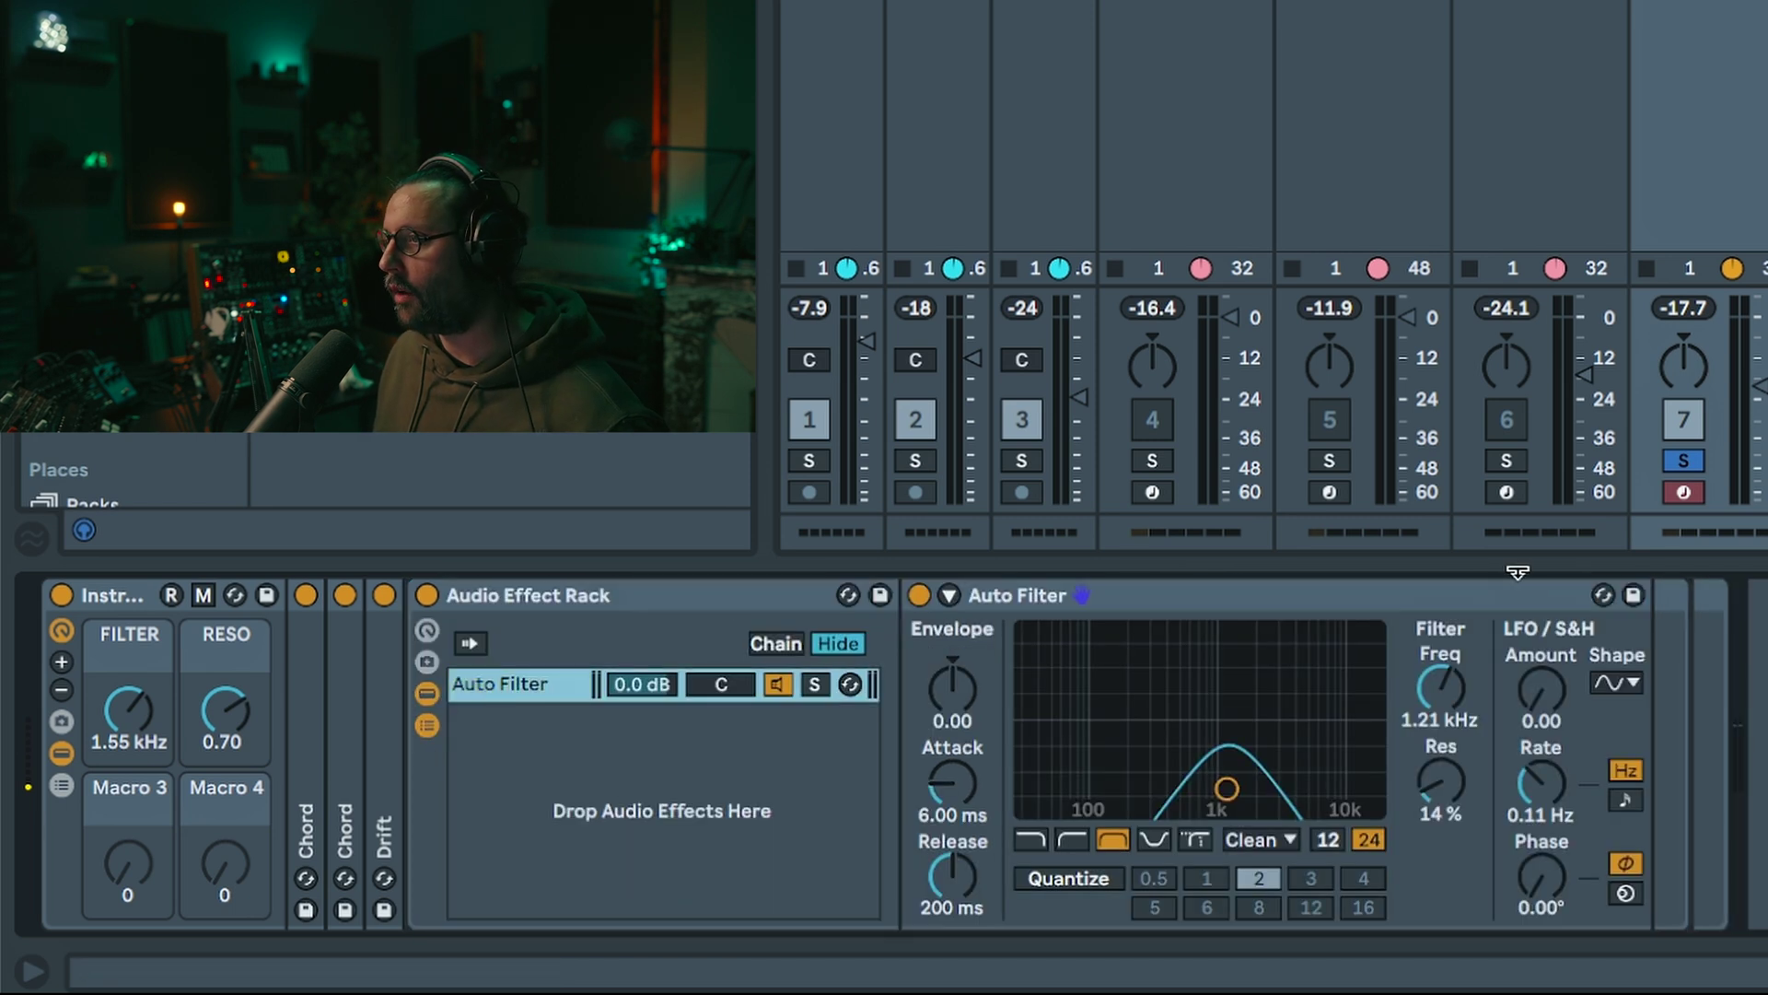
right_click(572, 757)
click(595, 776)
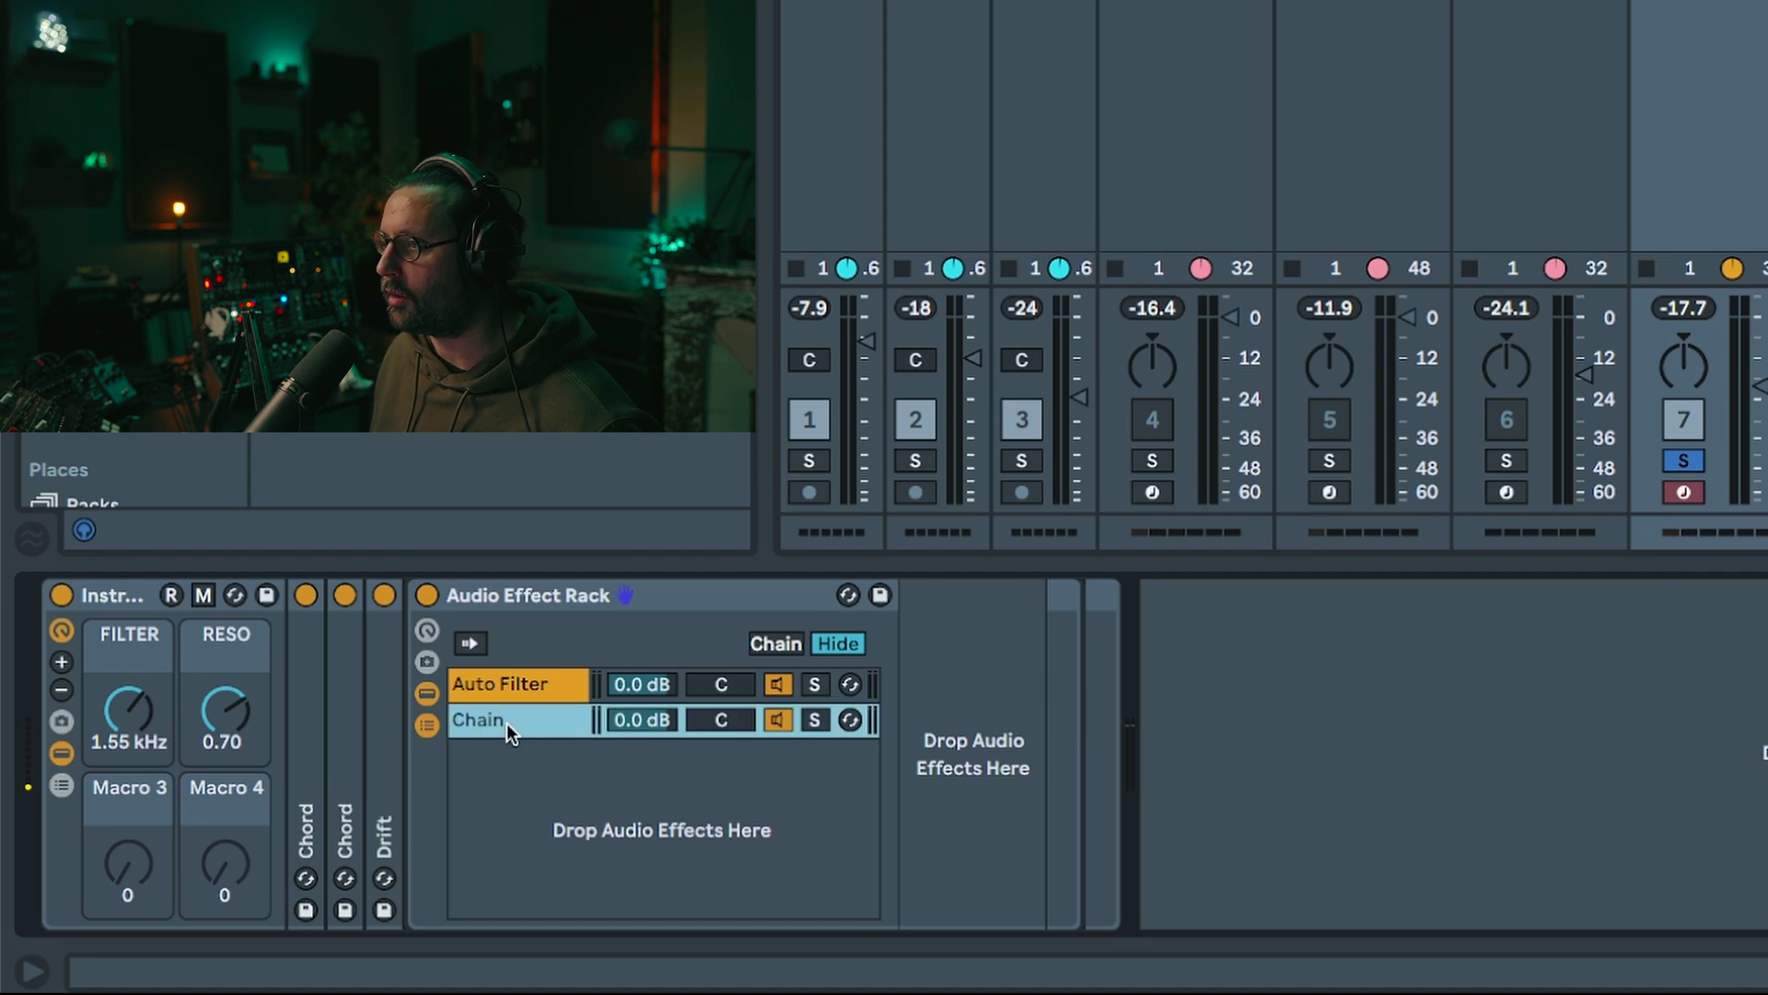
click(648, 685)
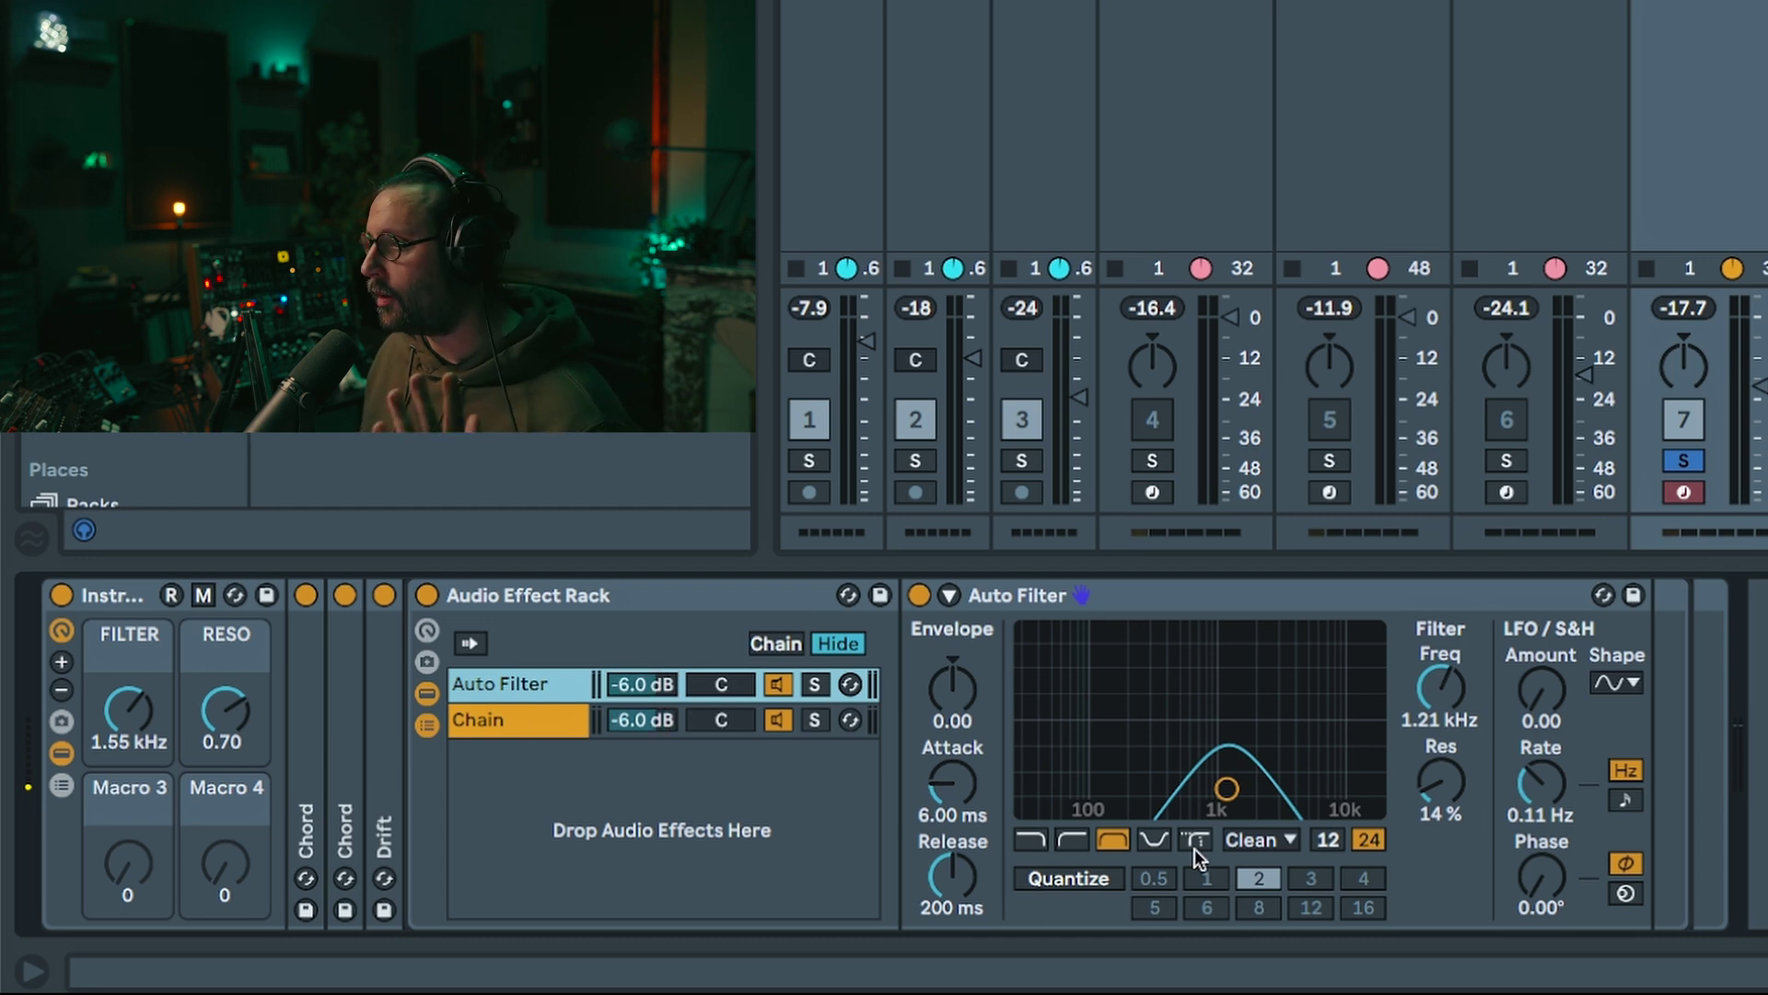
Step: Solo the Auto Filter chain and set the filter to 39% resonance, 799 Hz and a 12 dB slope
drag(1441, 781, 1441, 726)
click(814, 686)
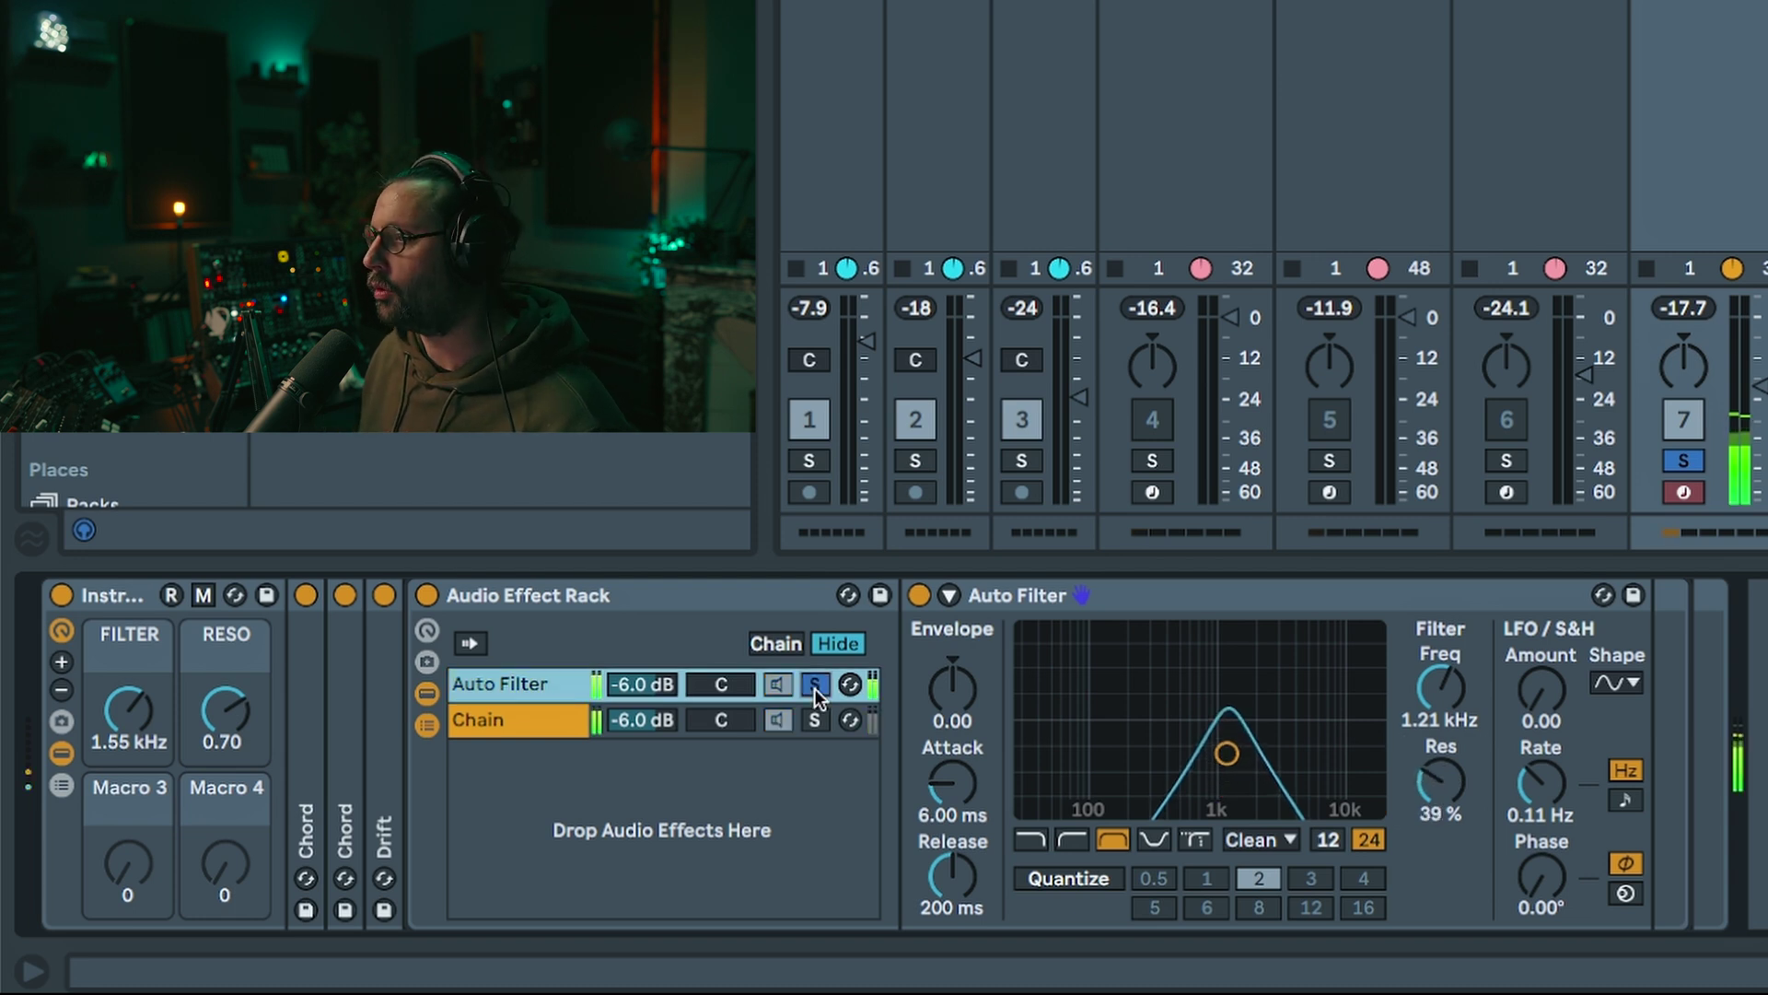
click(1446, 803)
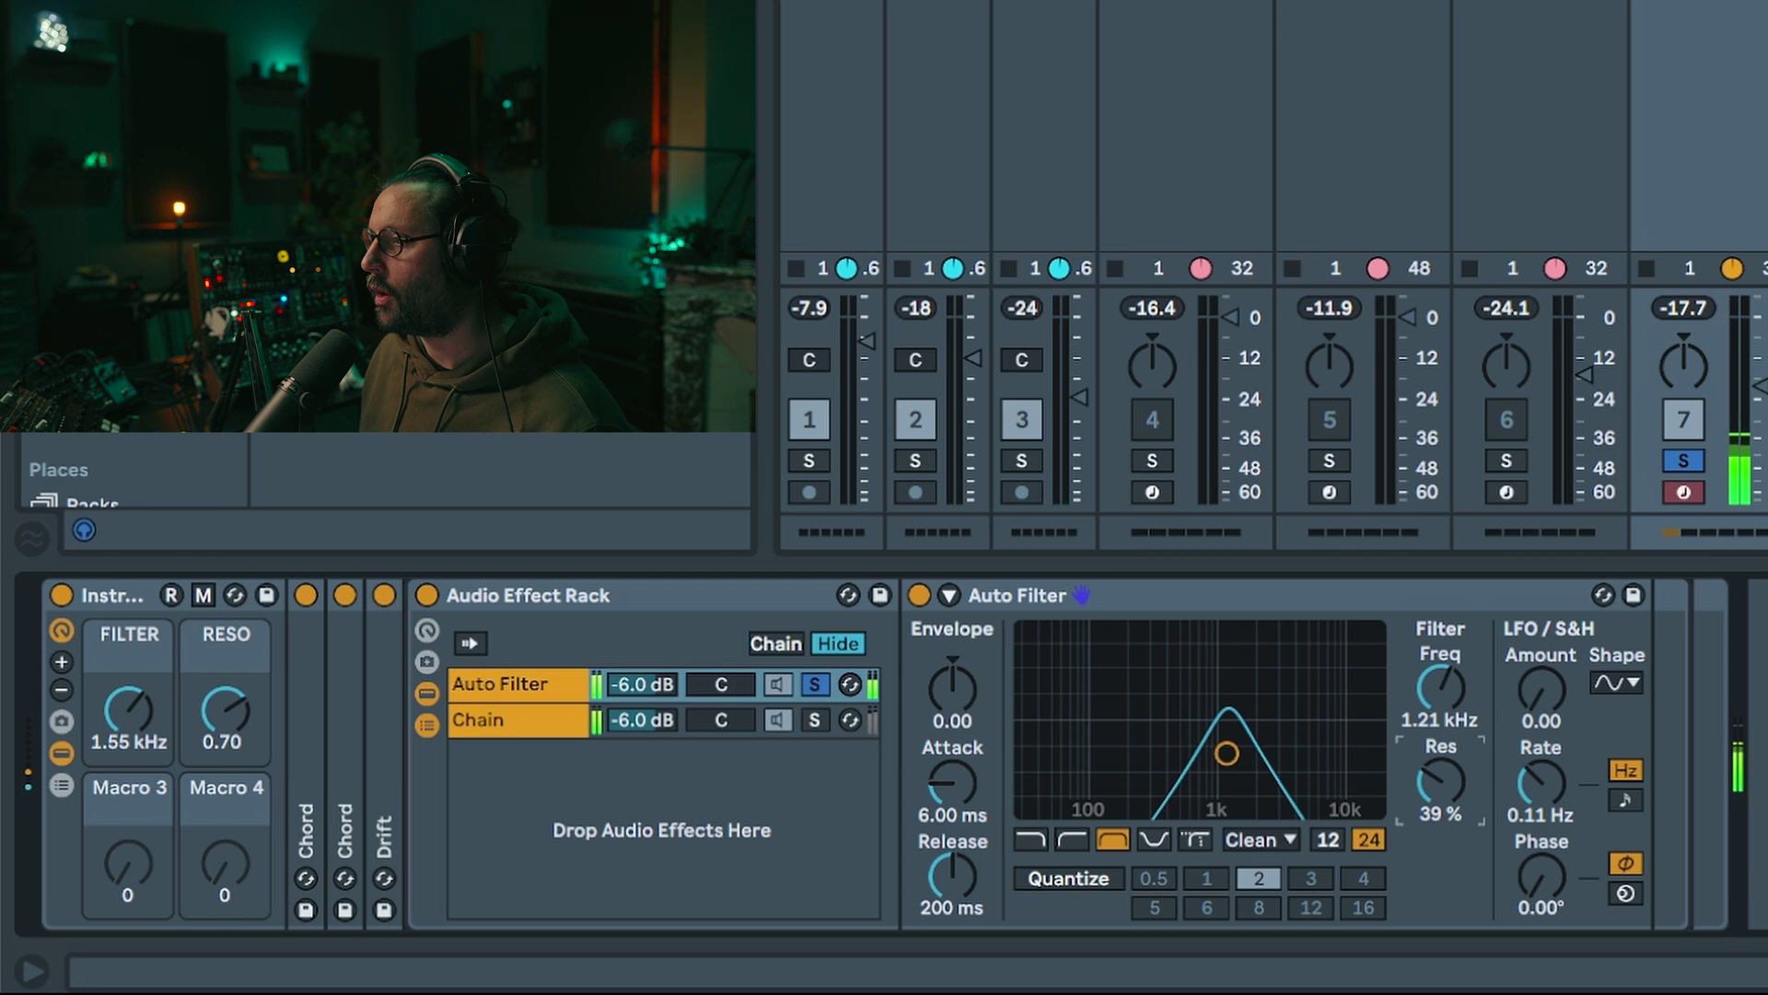
drag(1437, 723, 1440, 685)
click(1328, 839)
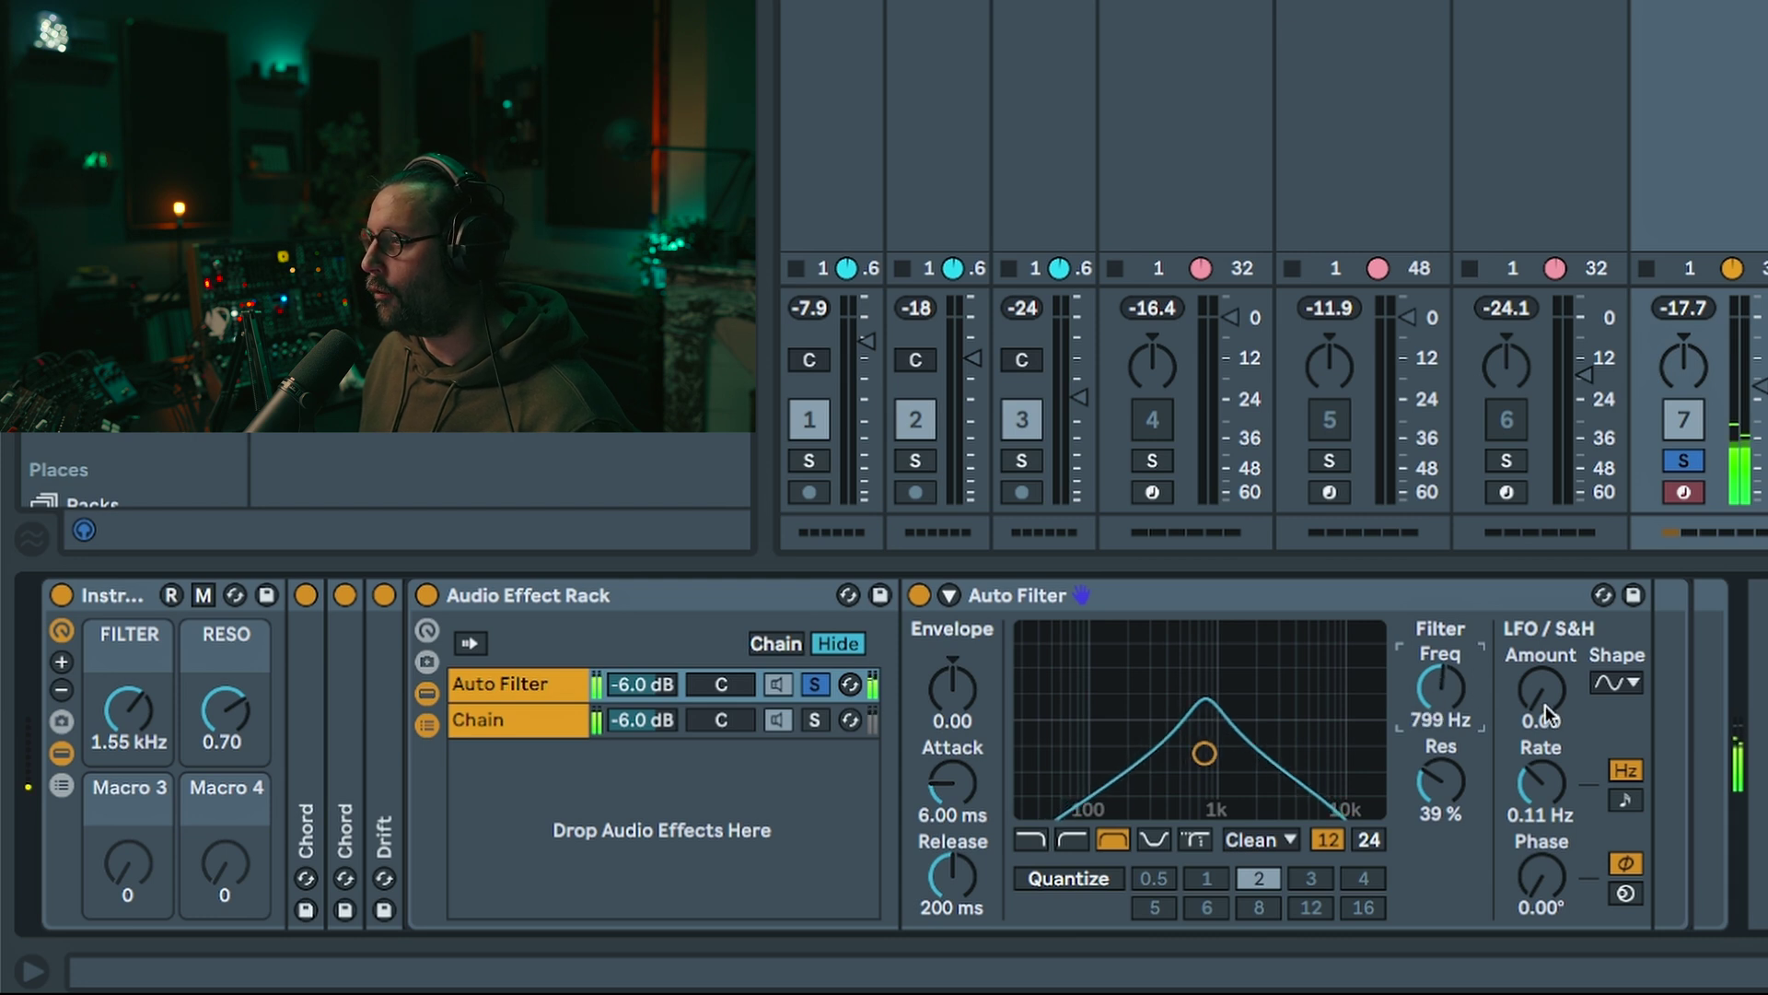
Step: Set the Auto Filter's LFO amount to 27.4 and sync its rate to tempo at 8
drag(1546, 703, 1545, 651)
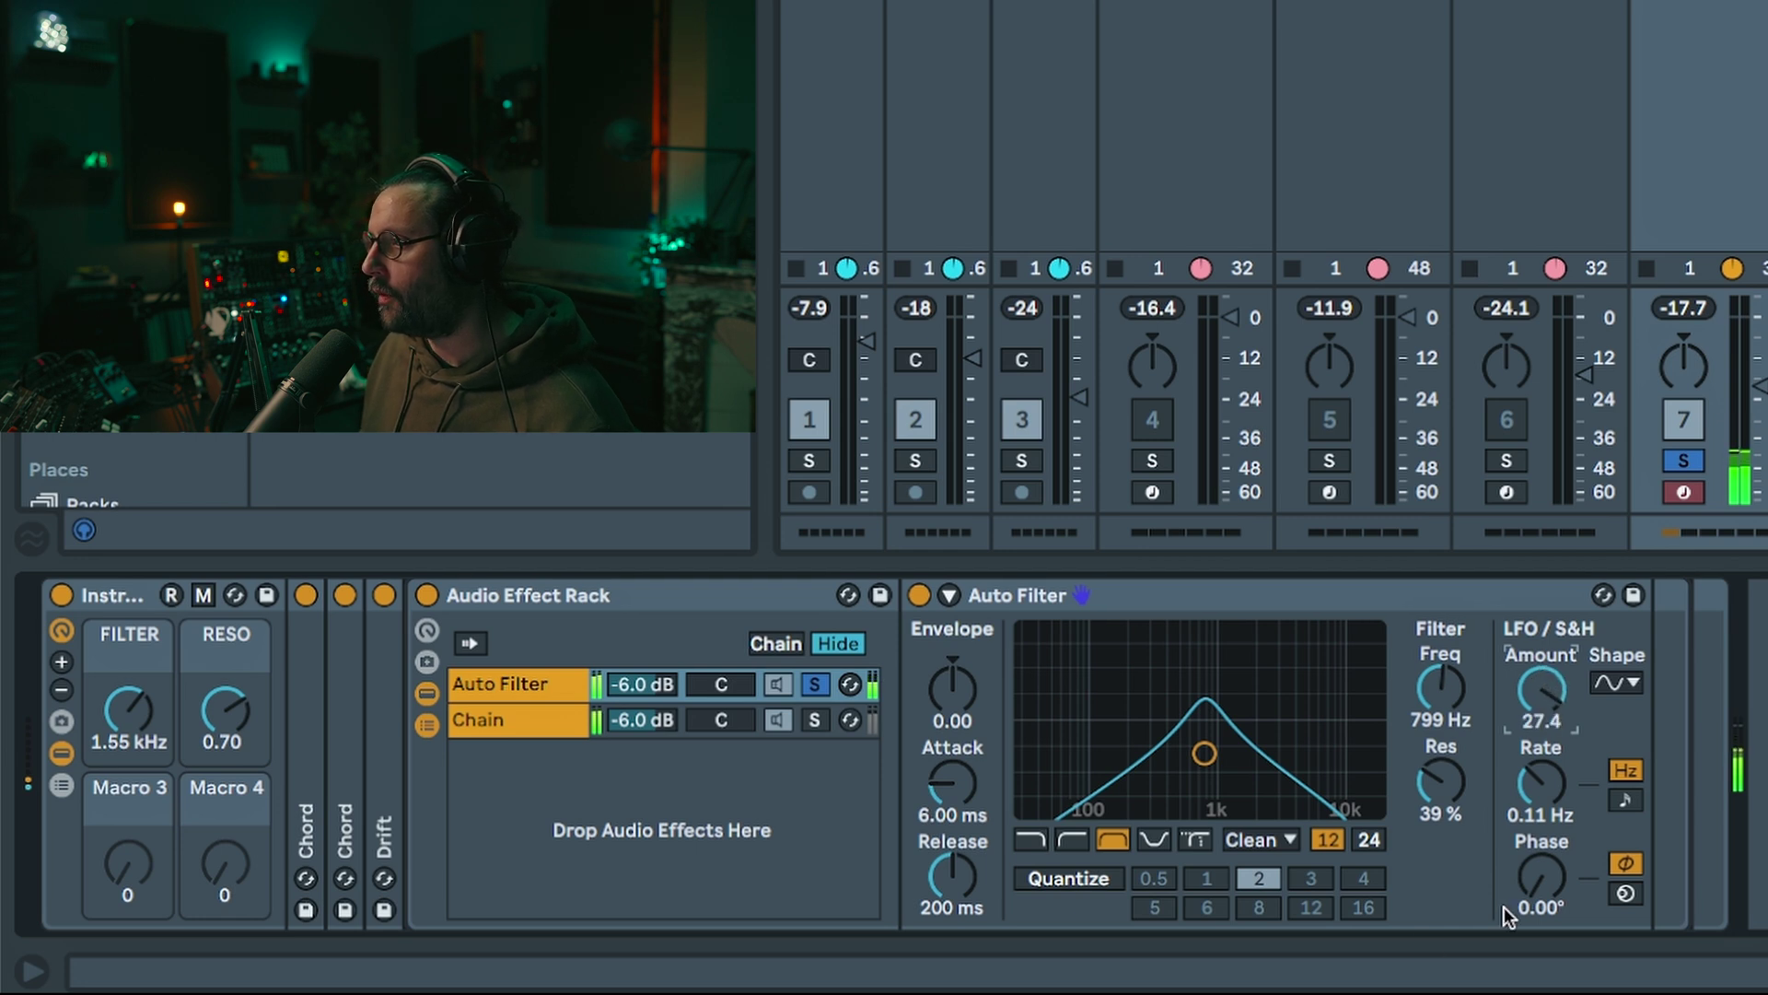
drag(1544, 785, 1543, 751)
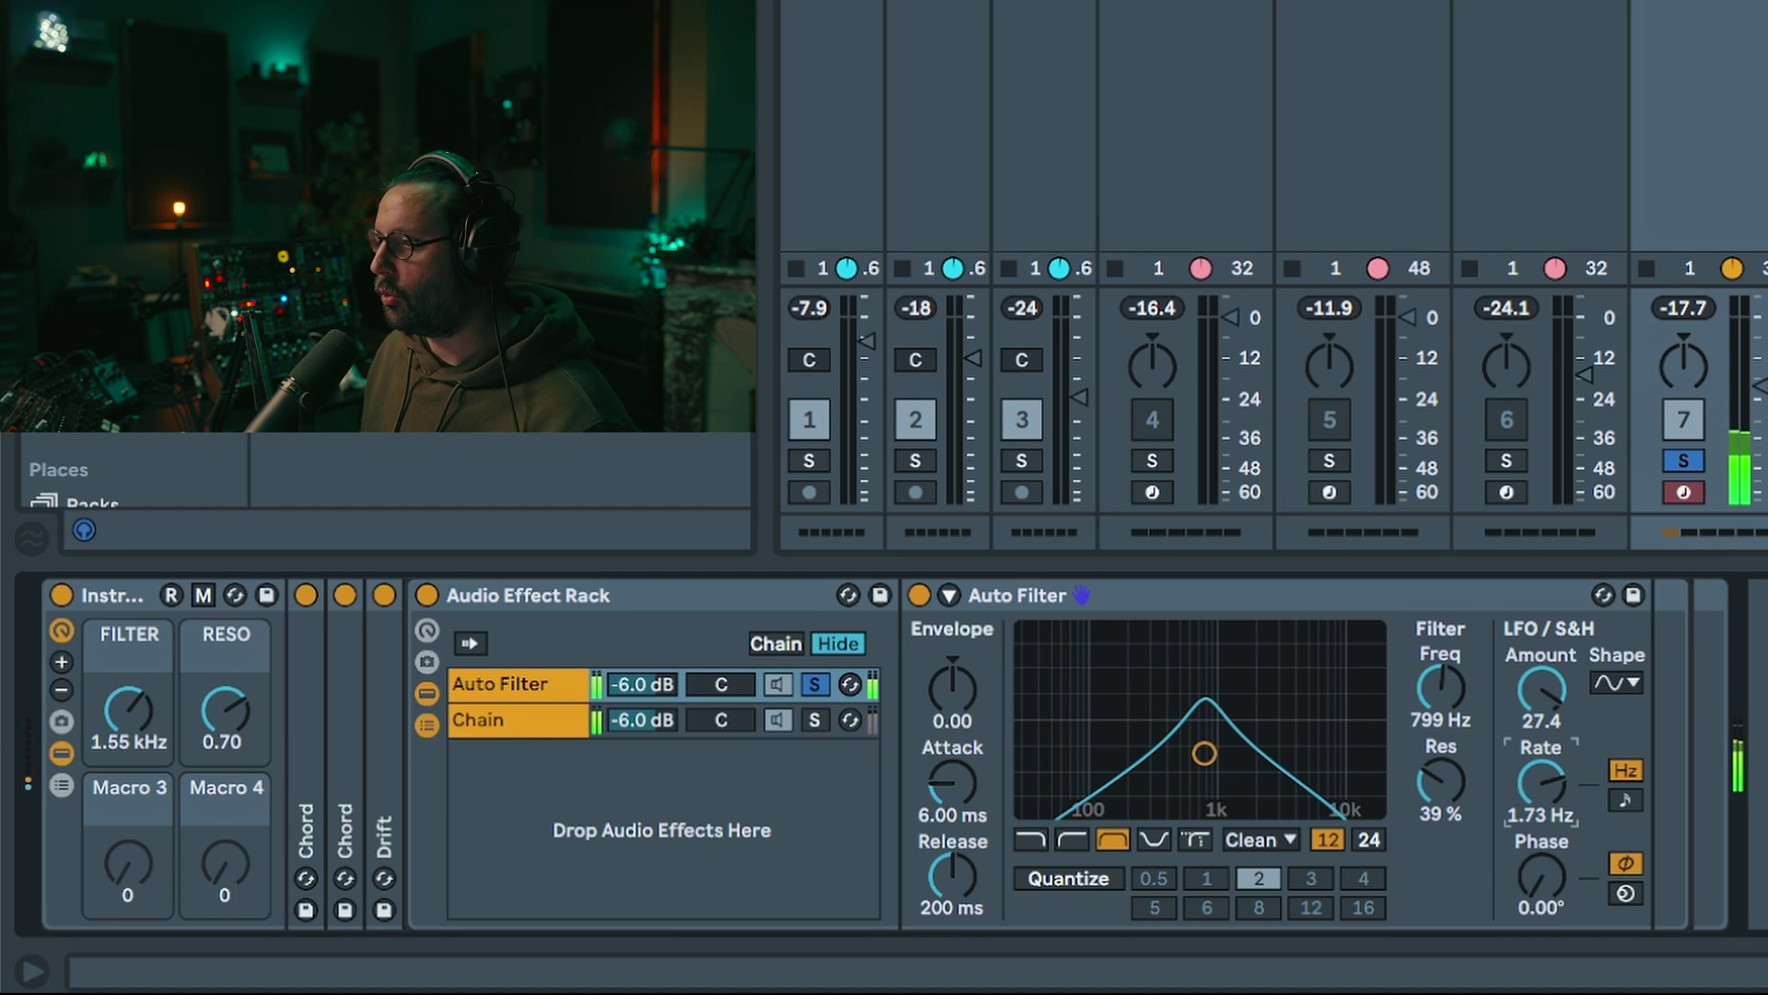
click(1626, 800)
drag(1541, 785, 1541, 746)
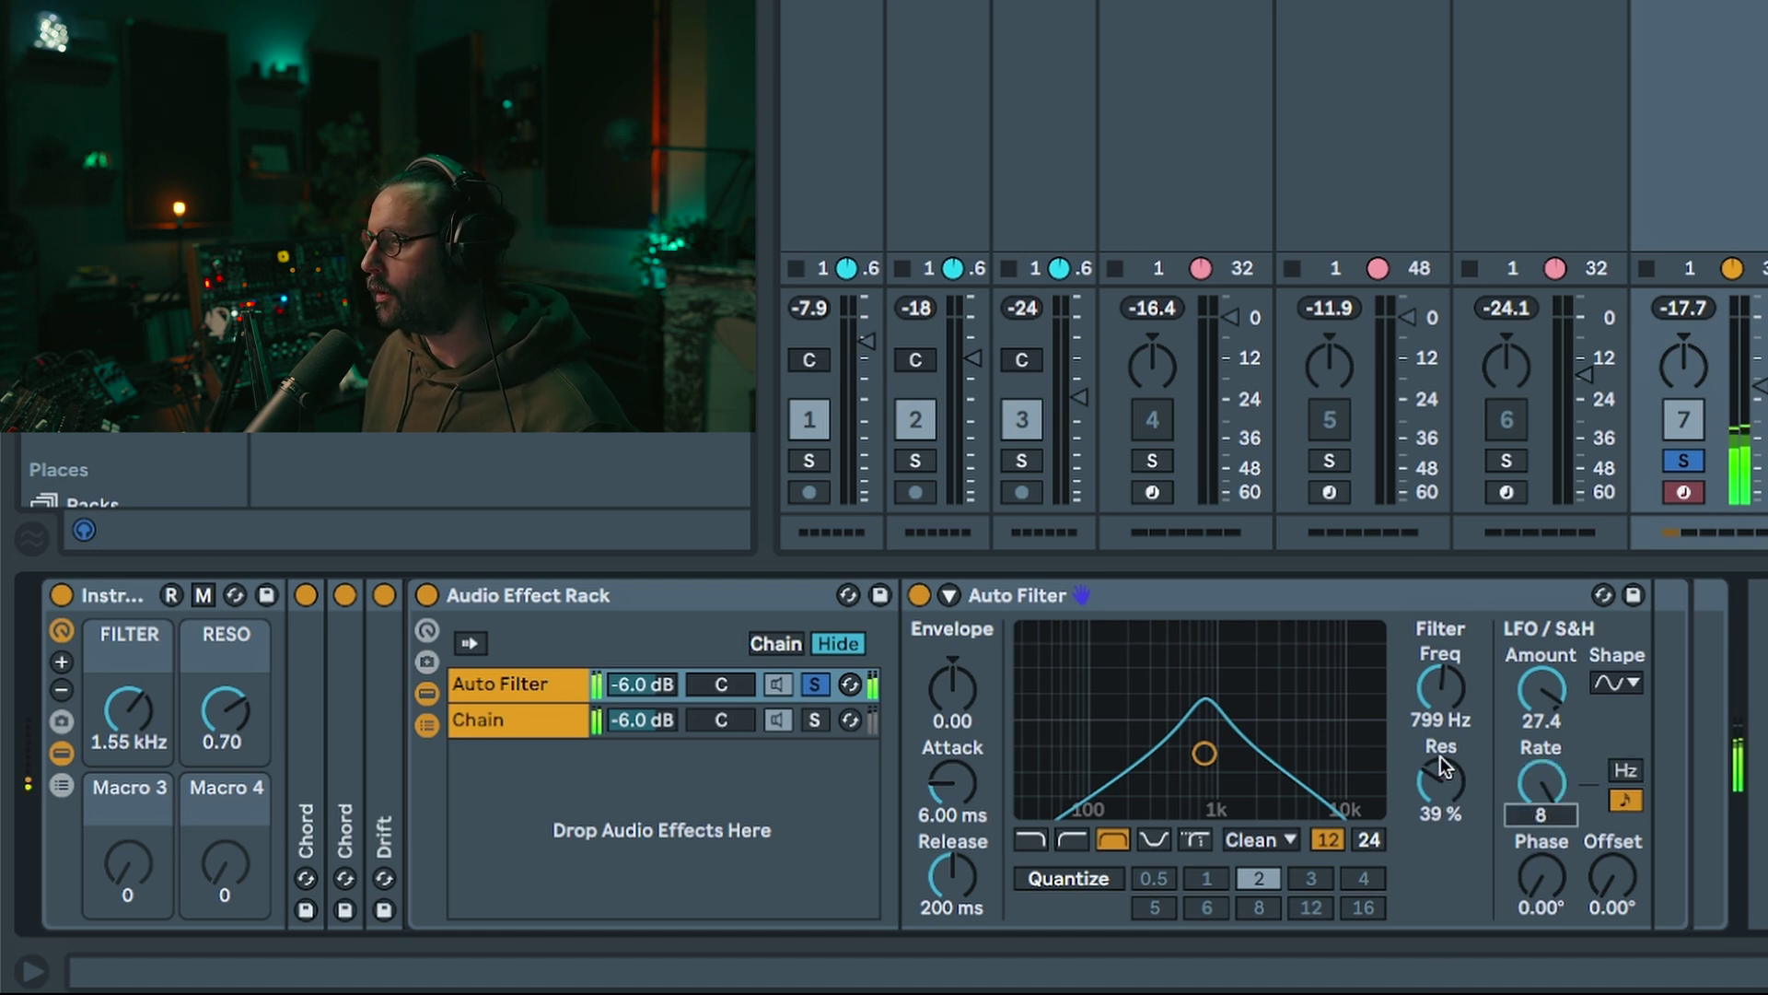
Step: Fine-tune the Auto Filter's frequency to 842 Hz and unsolo its chain so both parallel chains play
click(1438, 688)
drag(1438, 688, 1426, 703)
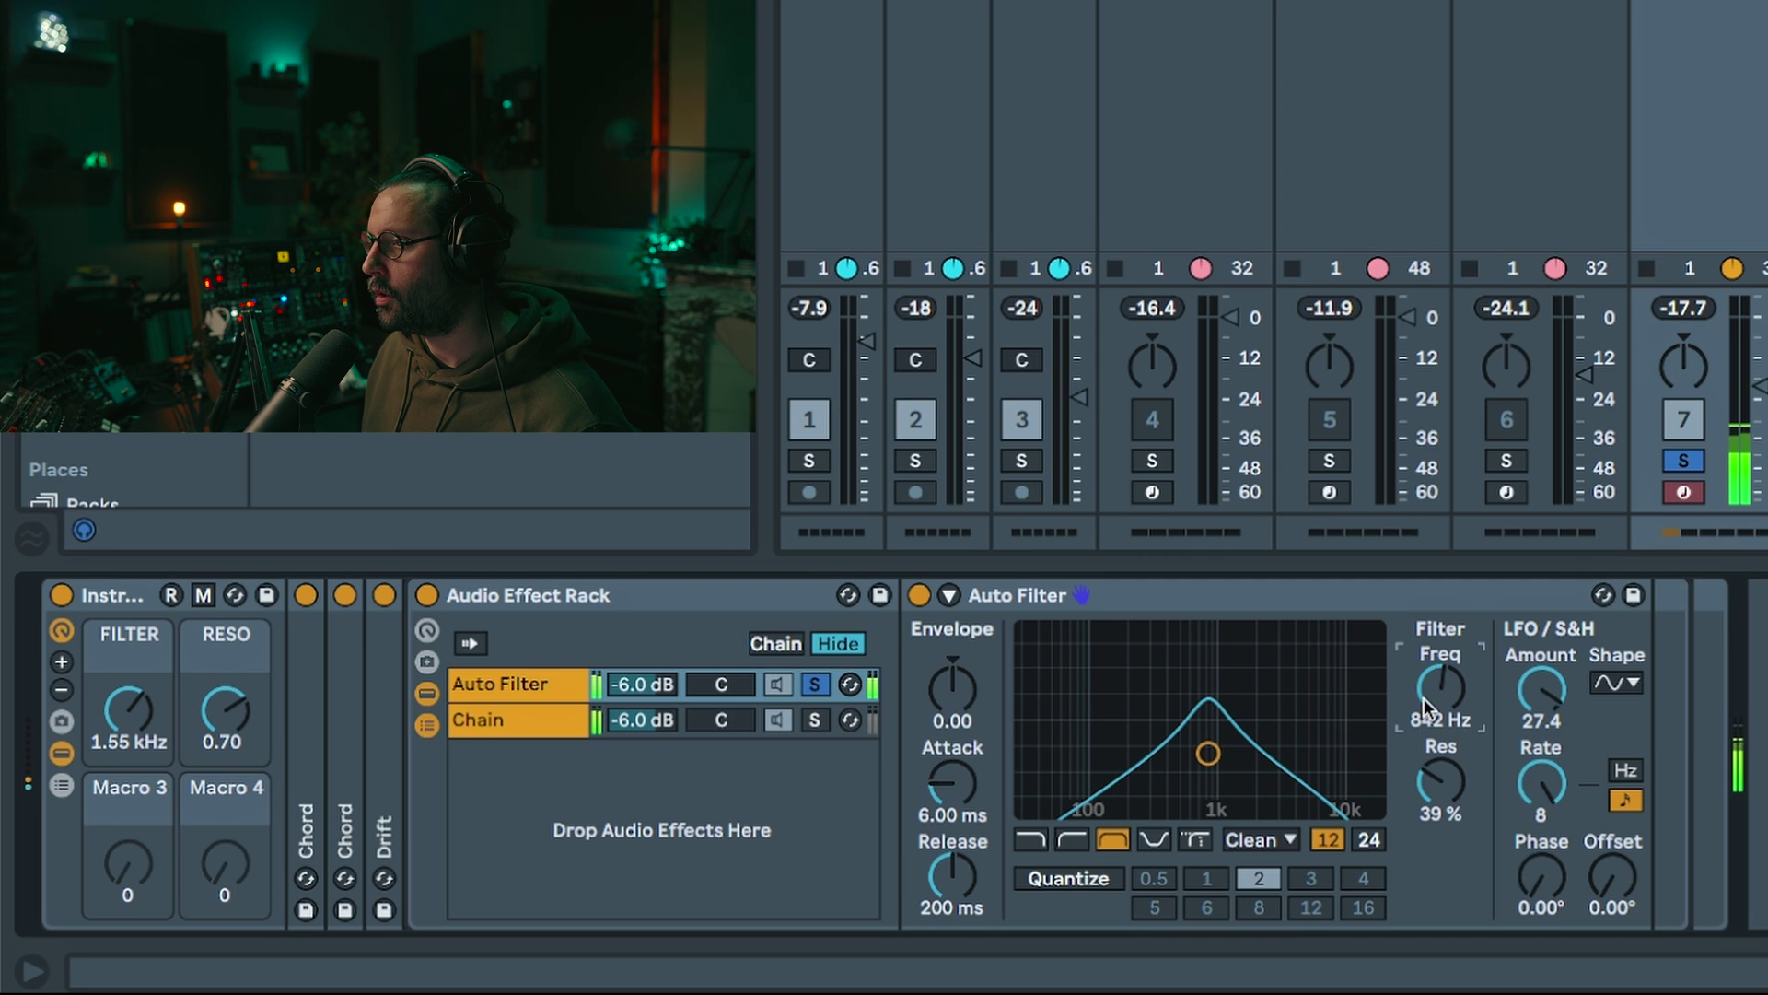
click(814, 686)
click(809, 726)
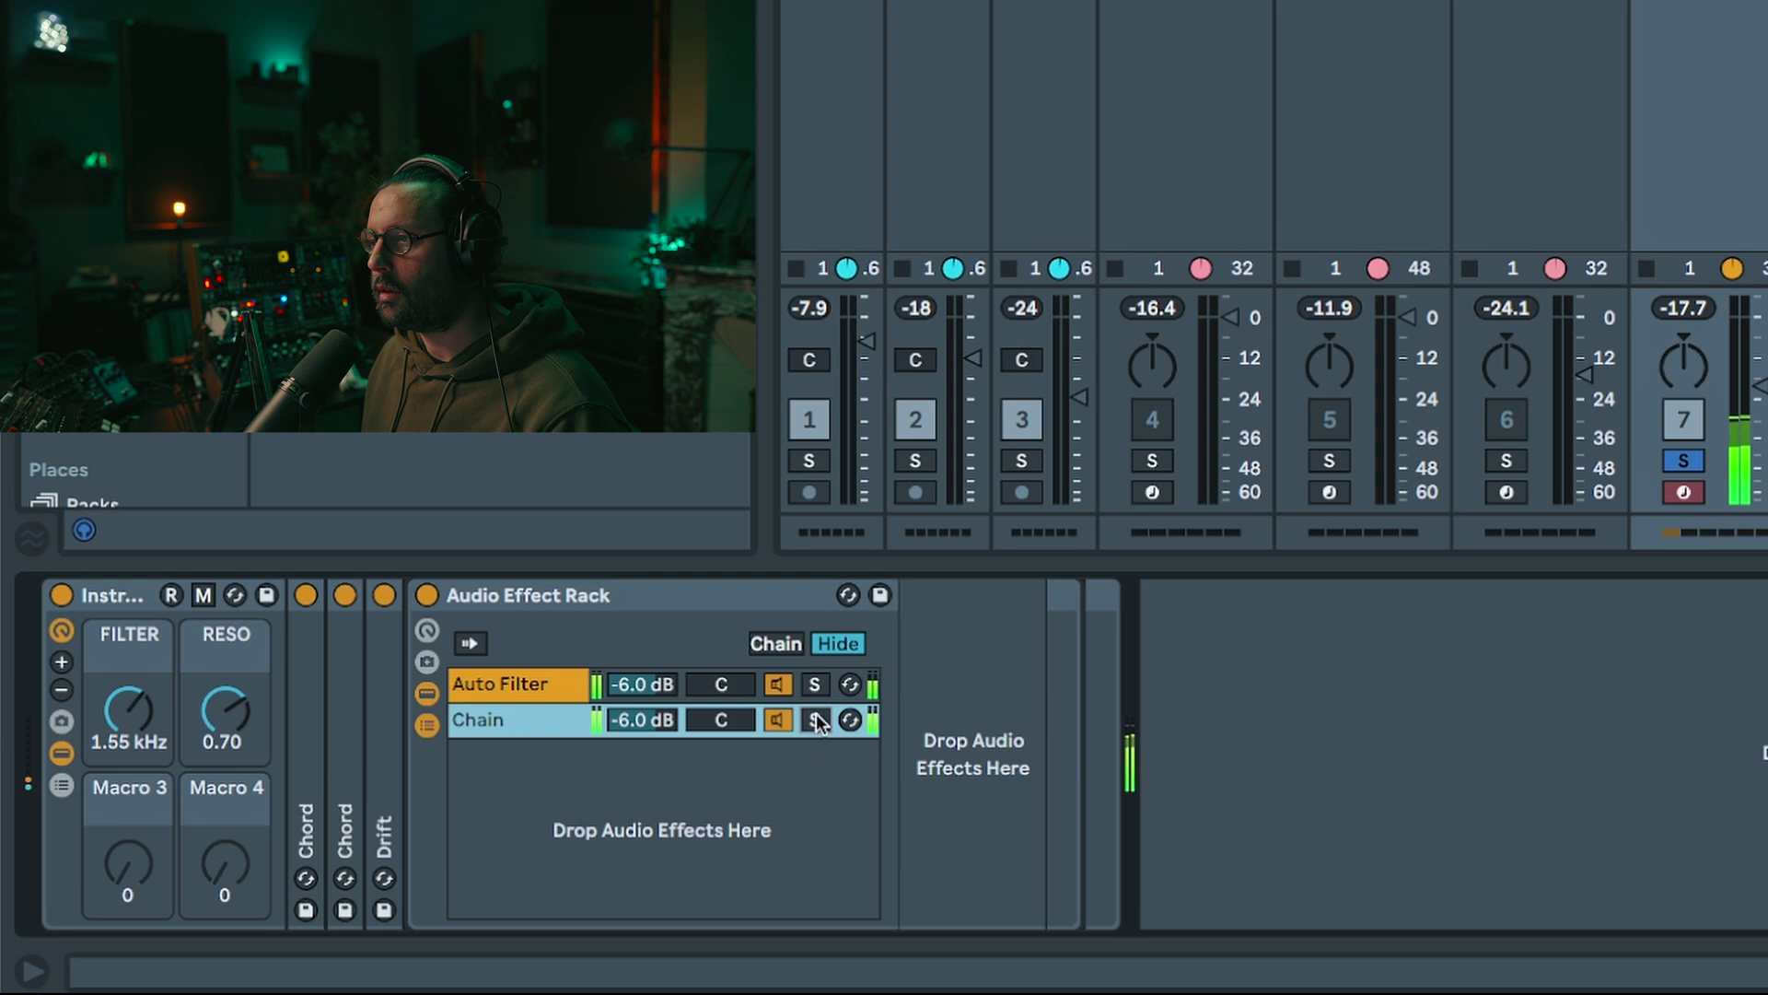
Step: Map the Auto Filter's LFO rate to the effect rack's Macro 3, and that macro to the instrument rack's Macro 3, named LFO RATE
click(522, 683)
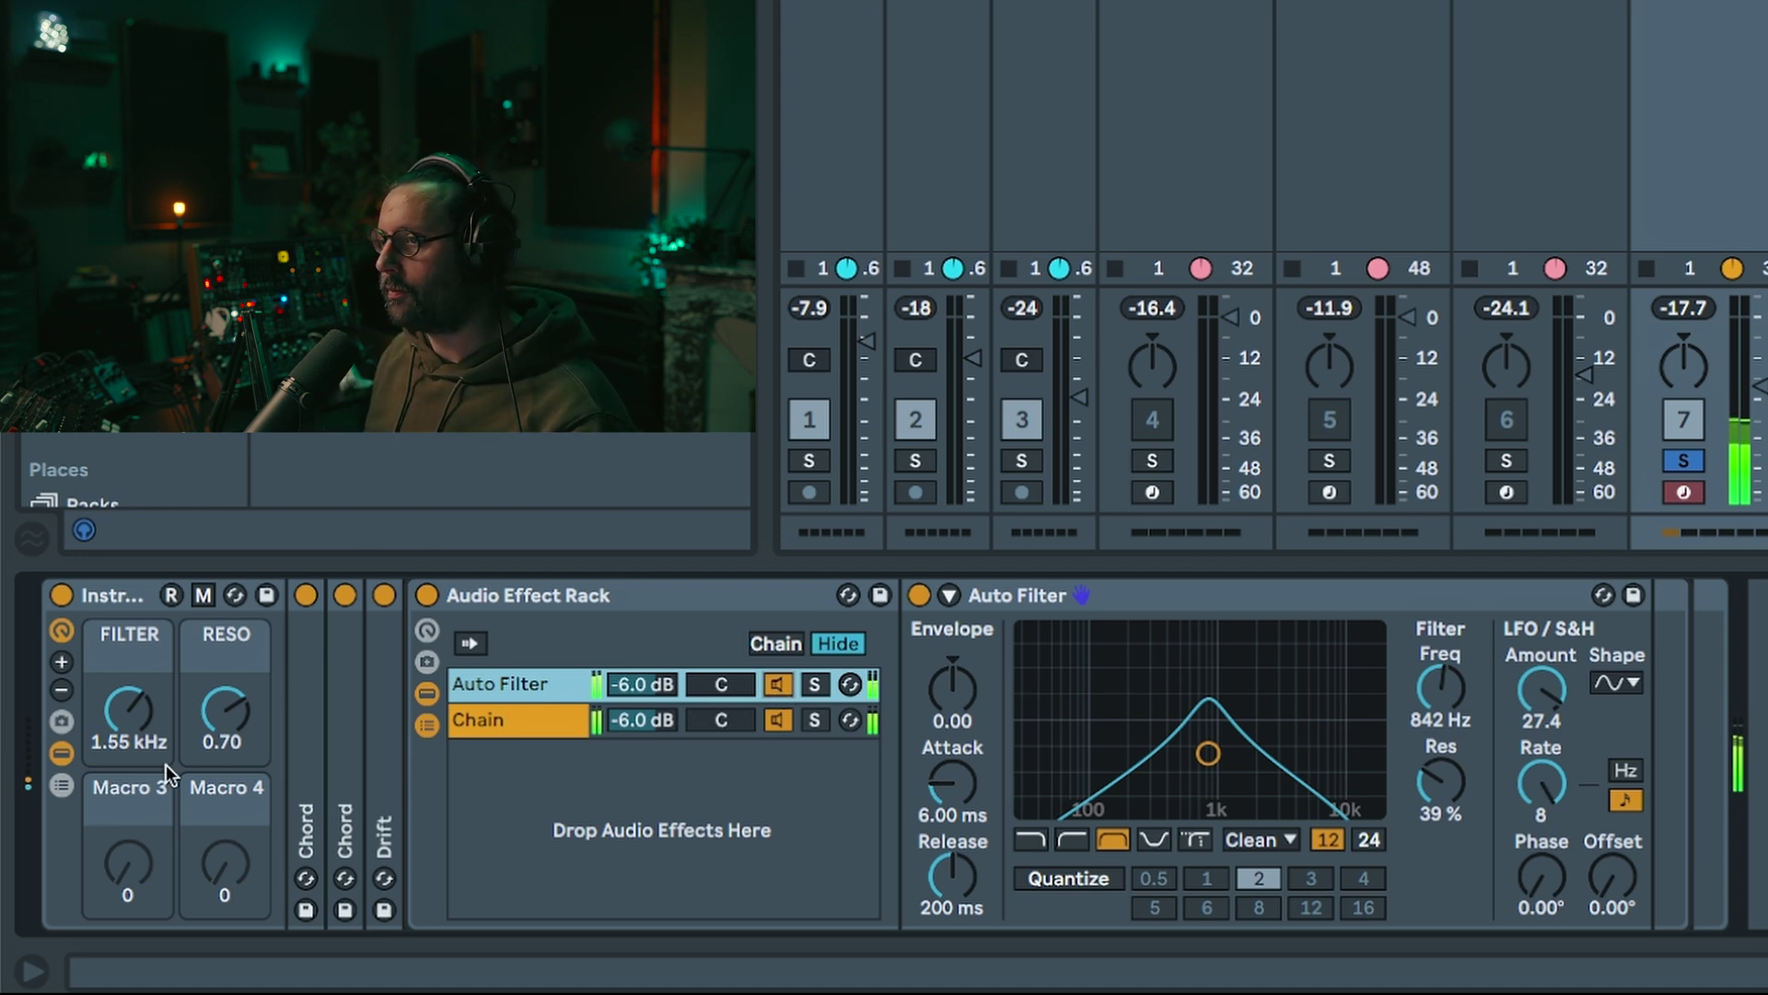
right_click(1544, 783)
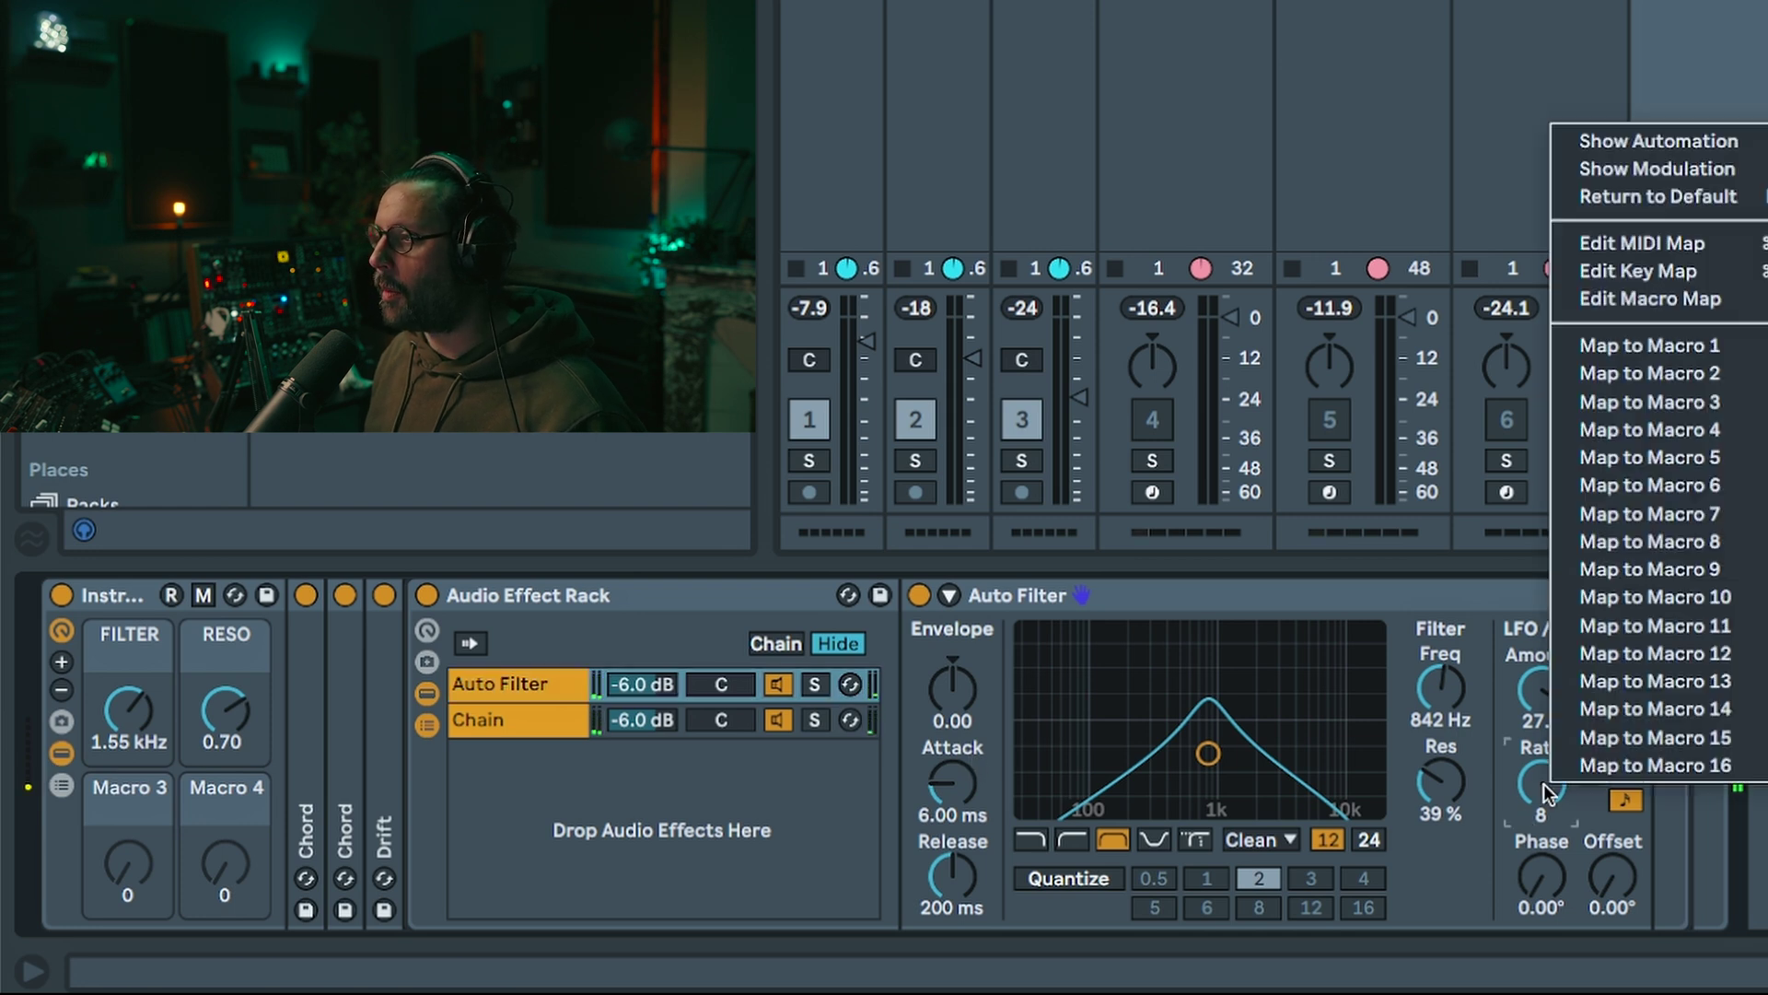
click(1615, 400)
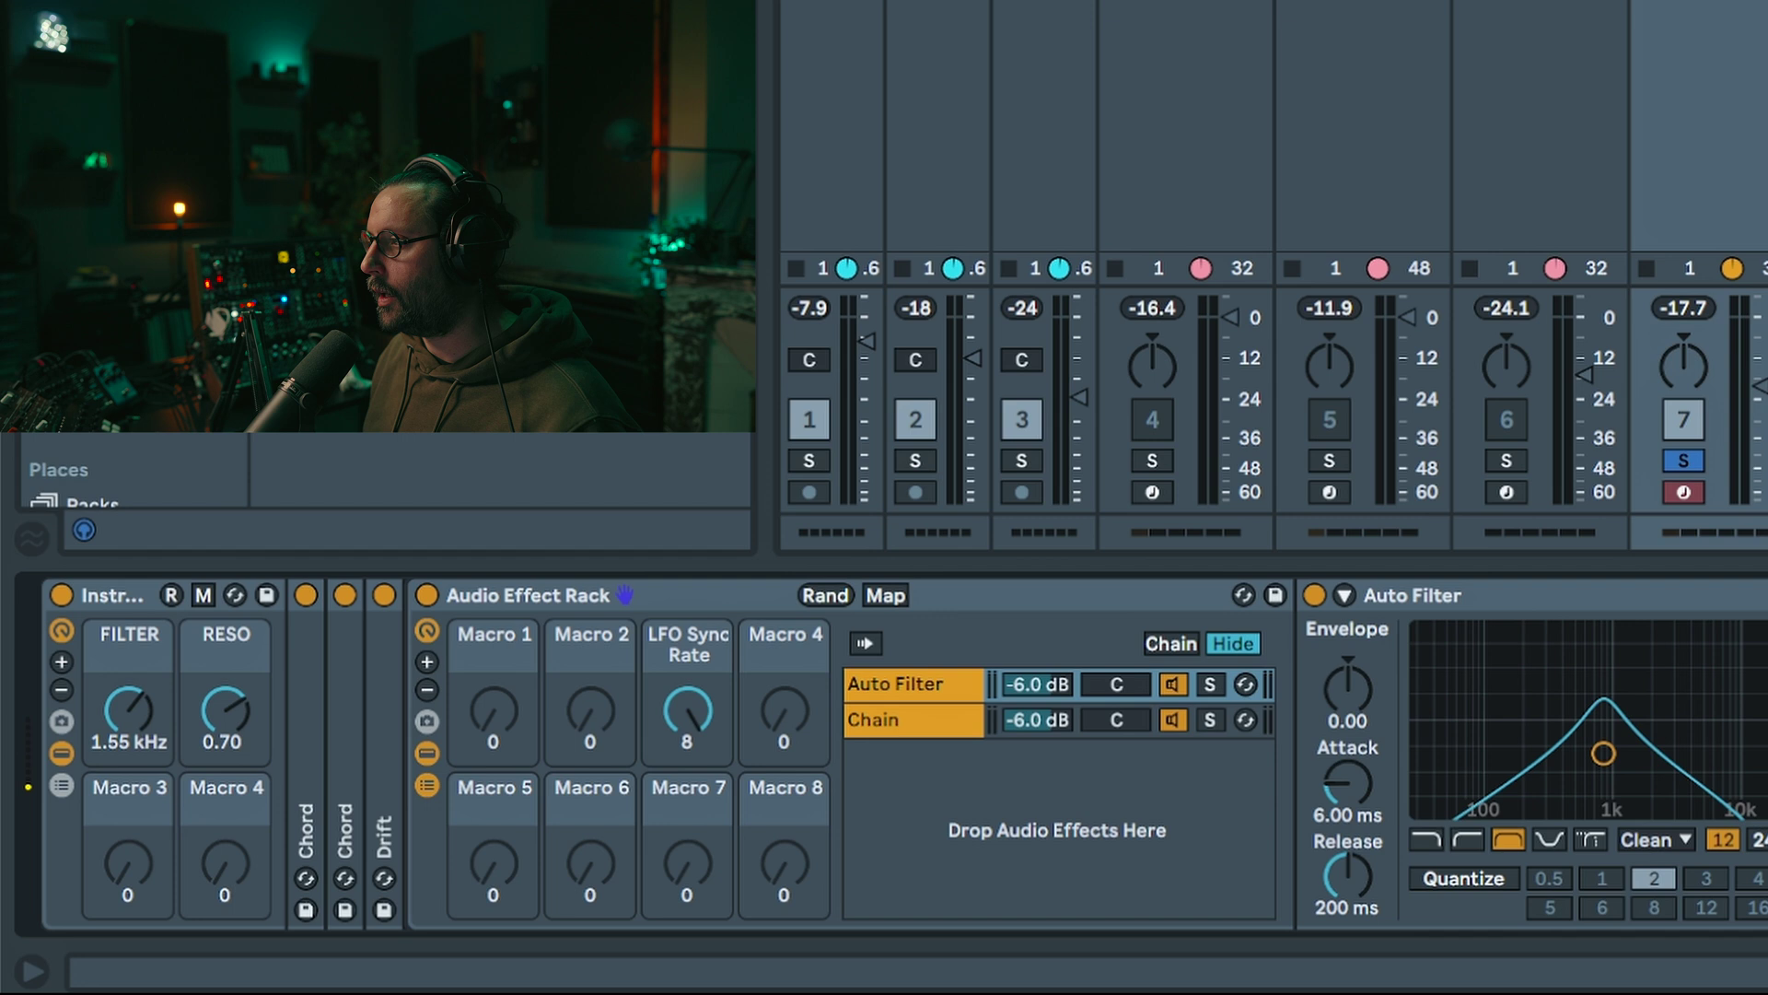
right_click(701, 713)
click(798, 2)
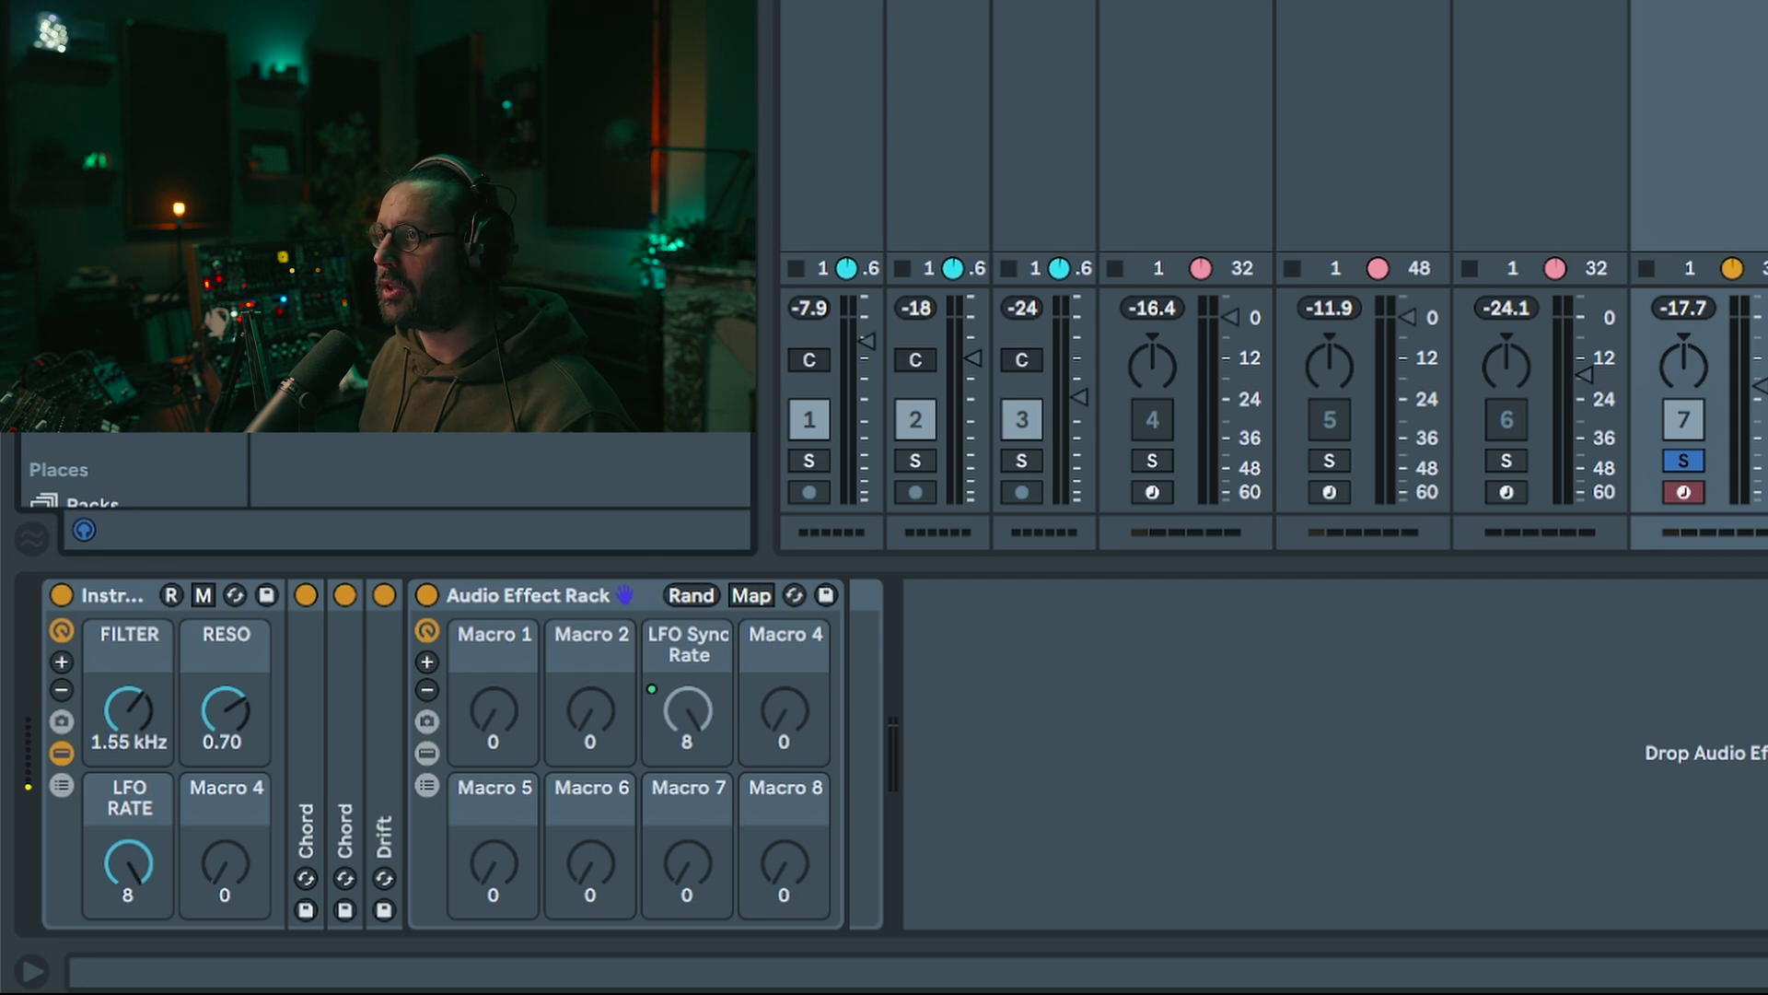
Step: Add a Filter Delay after the Audio Effect Rack, followed by a Reverb using the 0_ADRKT_Reverb_BigSky.adv preset
drag(368, 276, 898, 757)
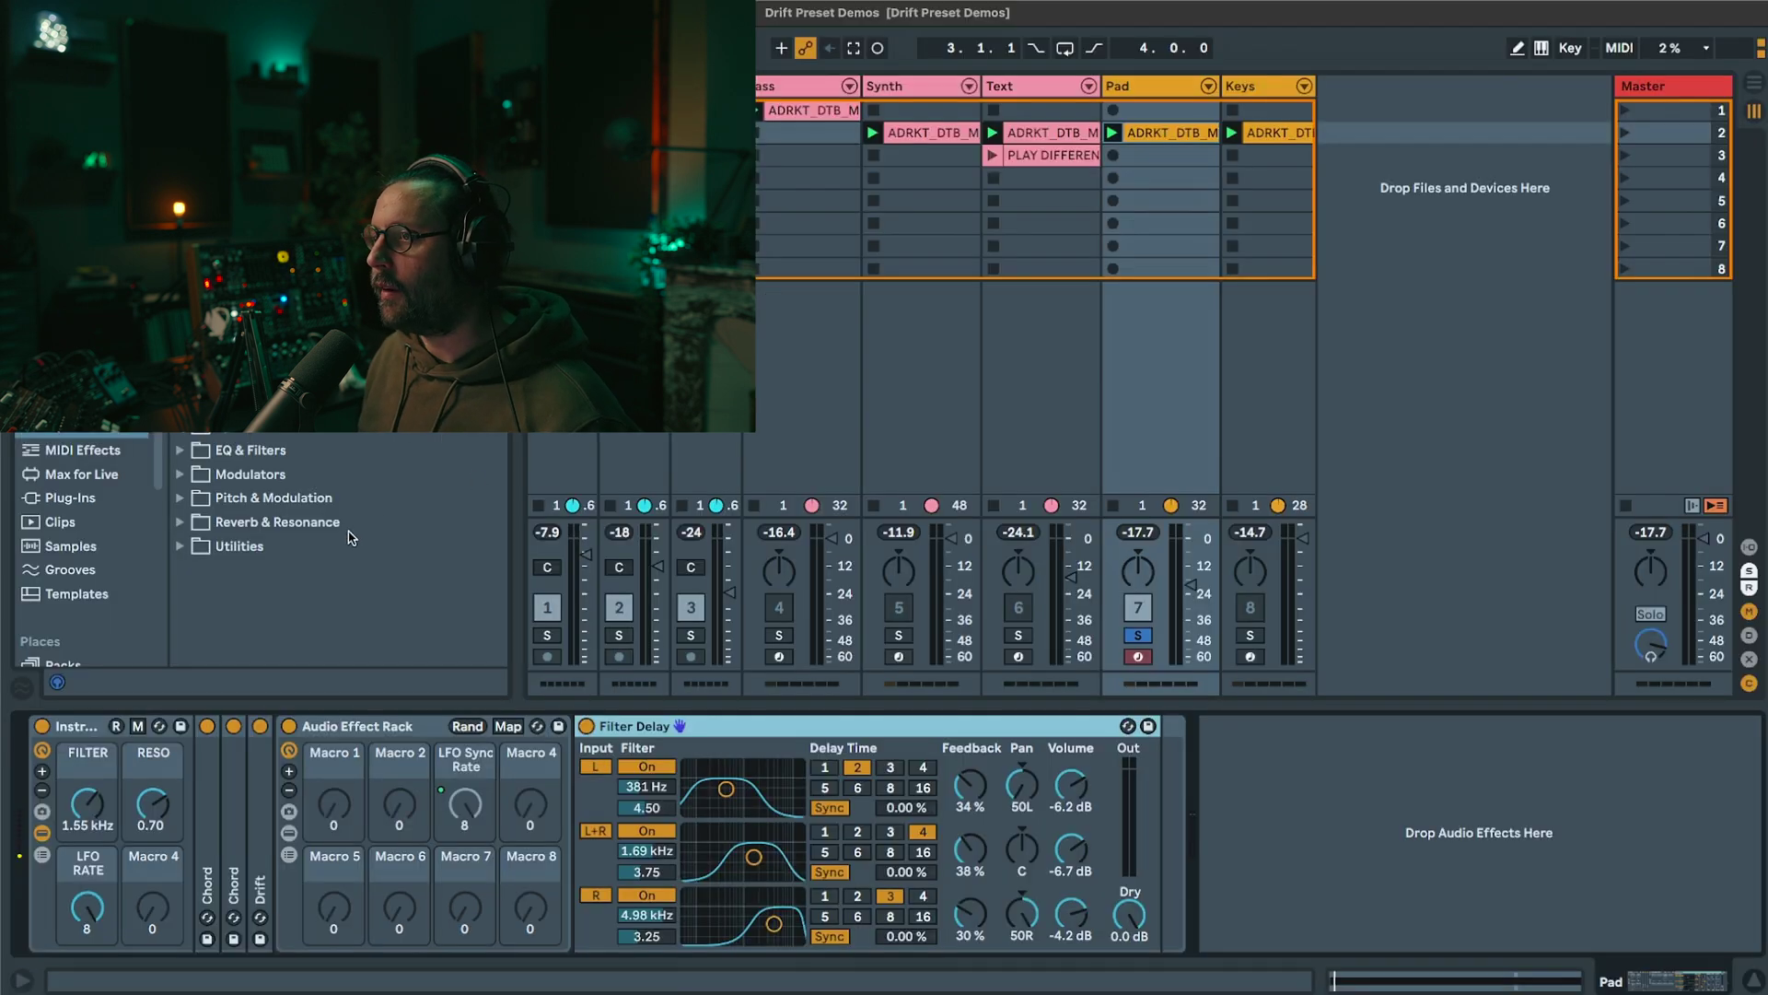
click(182, 525)
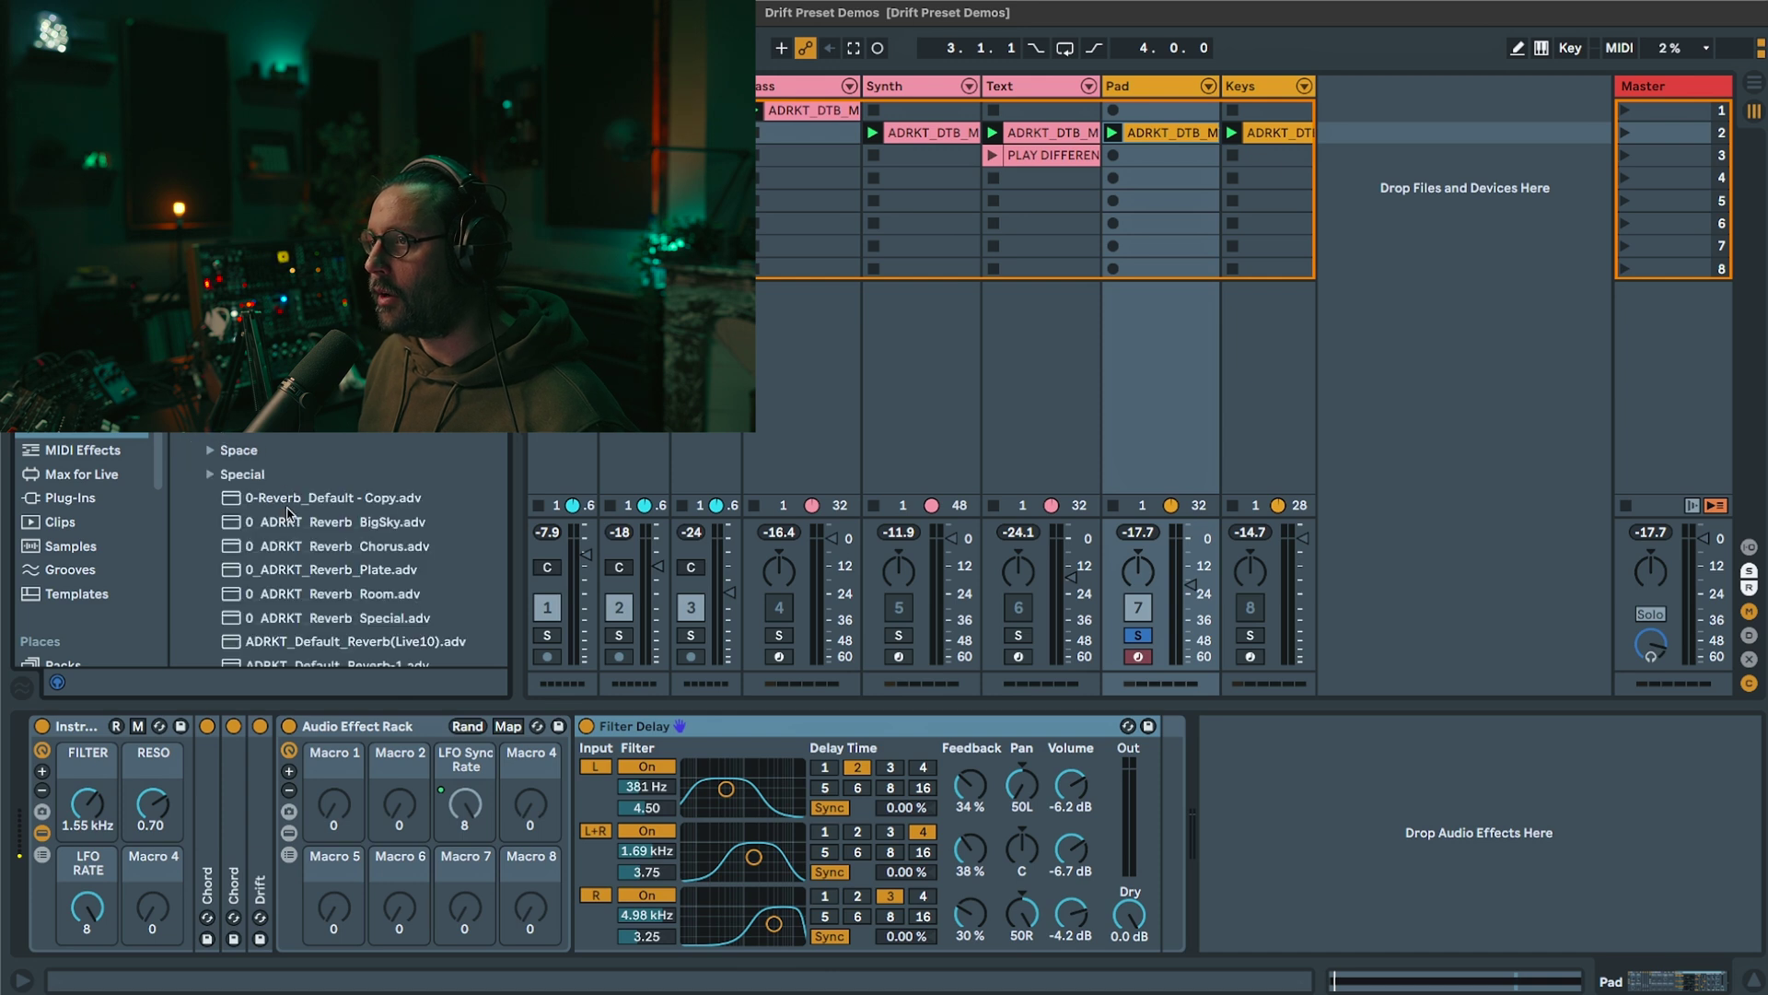
click(285, 522)
key(Return)
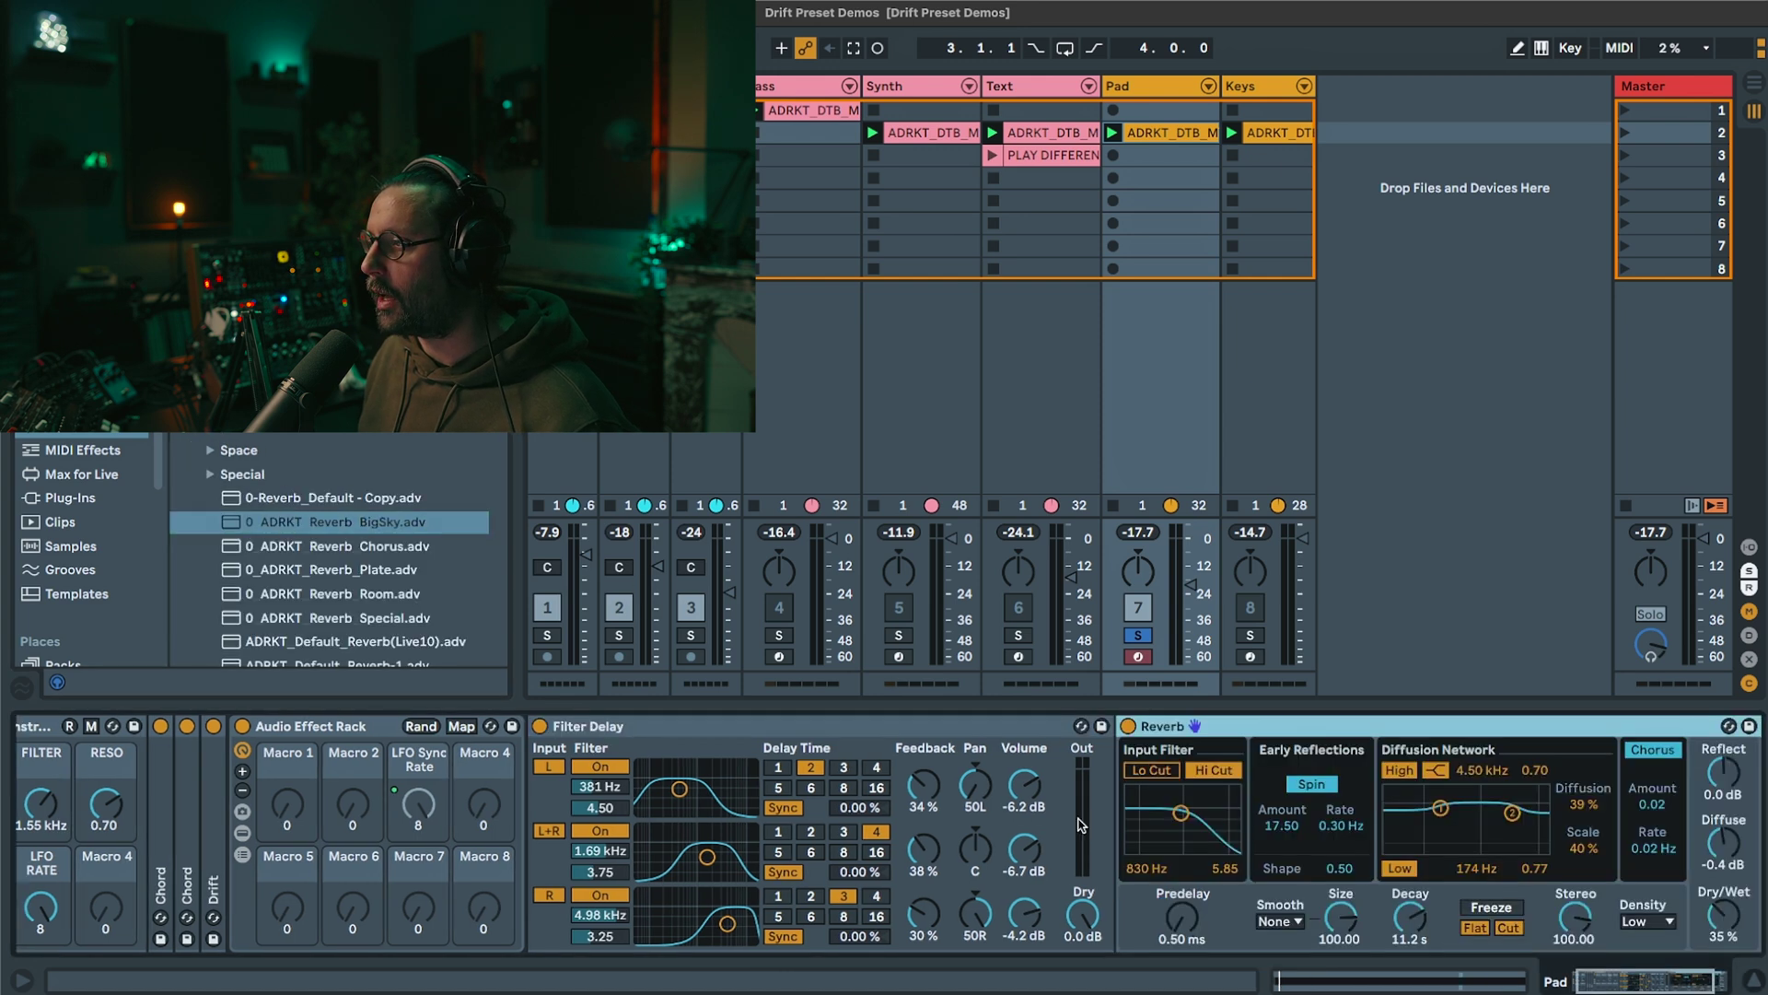
Step: Map the Reverb's Dry/Wet to Macro 4 of the instrument rack
drag(1640, 985, 1649, 984)
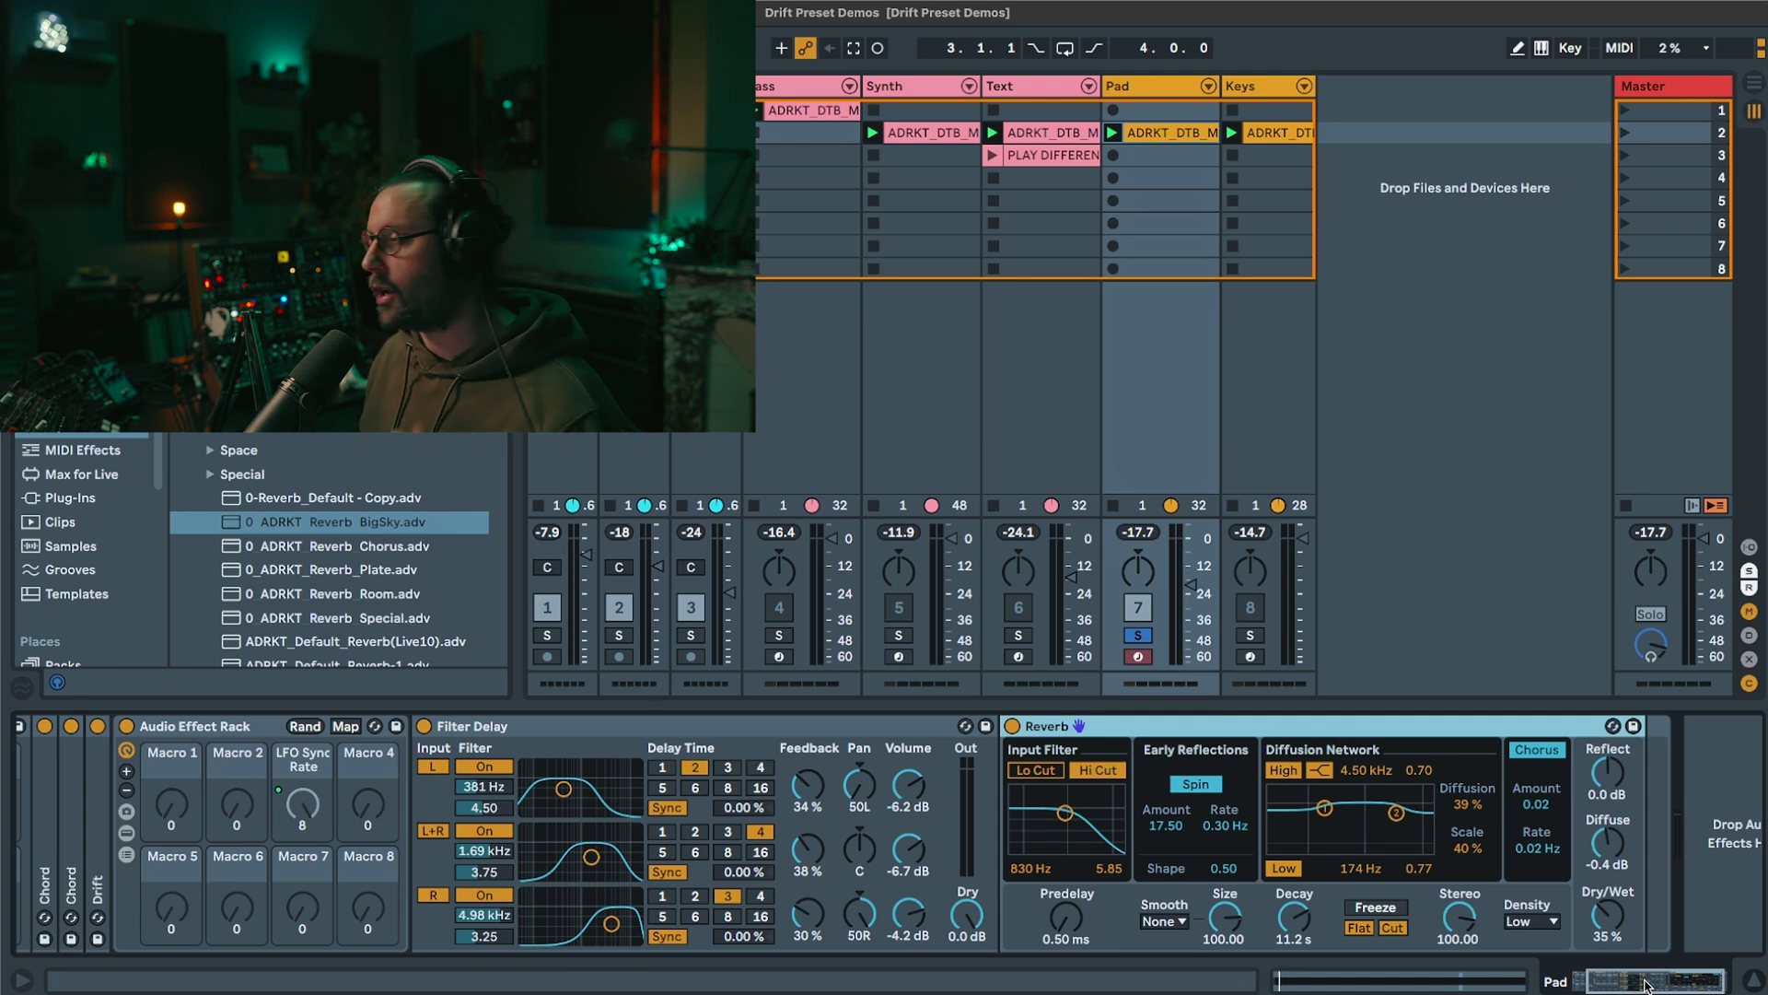
right_click(1610, 921)
click(1676, 679)
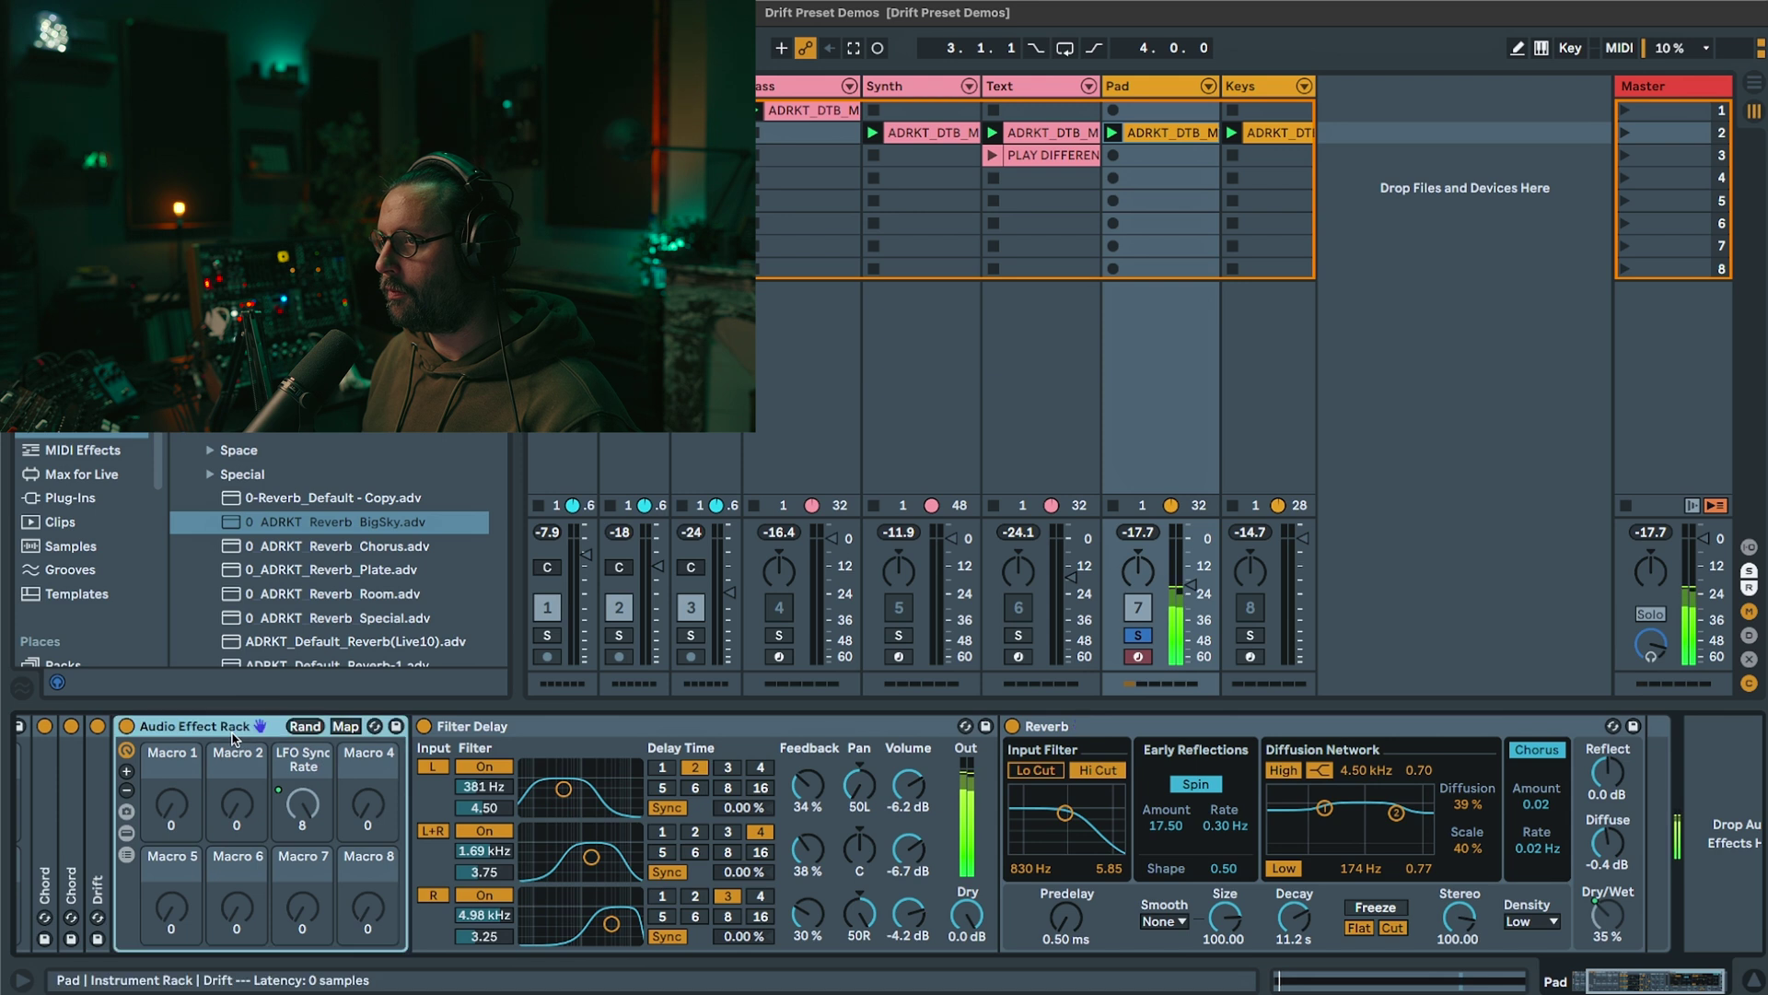
Step: Fold the Audio Effect Rack, Filter Delay and Reverb, and hide the instrument rack's devices so only its macros show
double_click(271, 726)
double_click(272, 727)
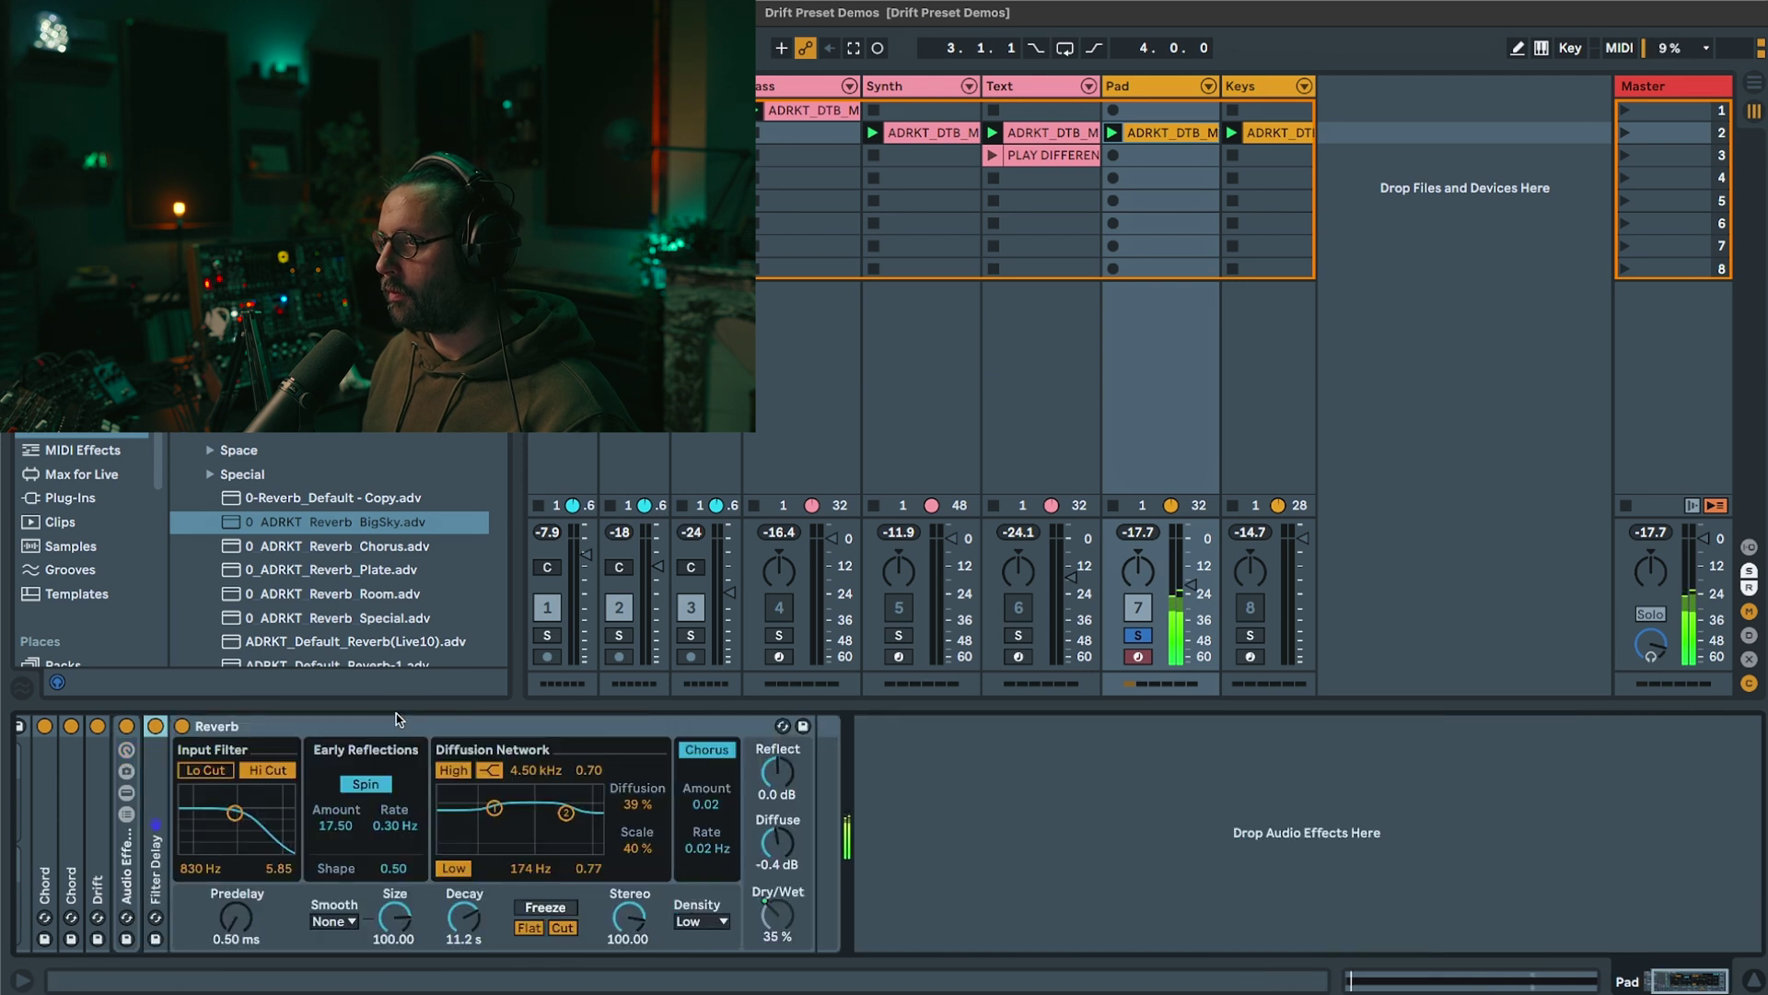
double_click(423, 726)
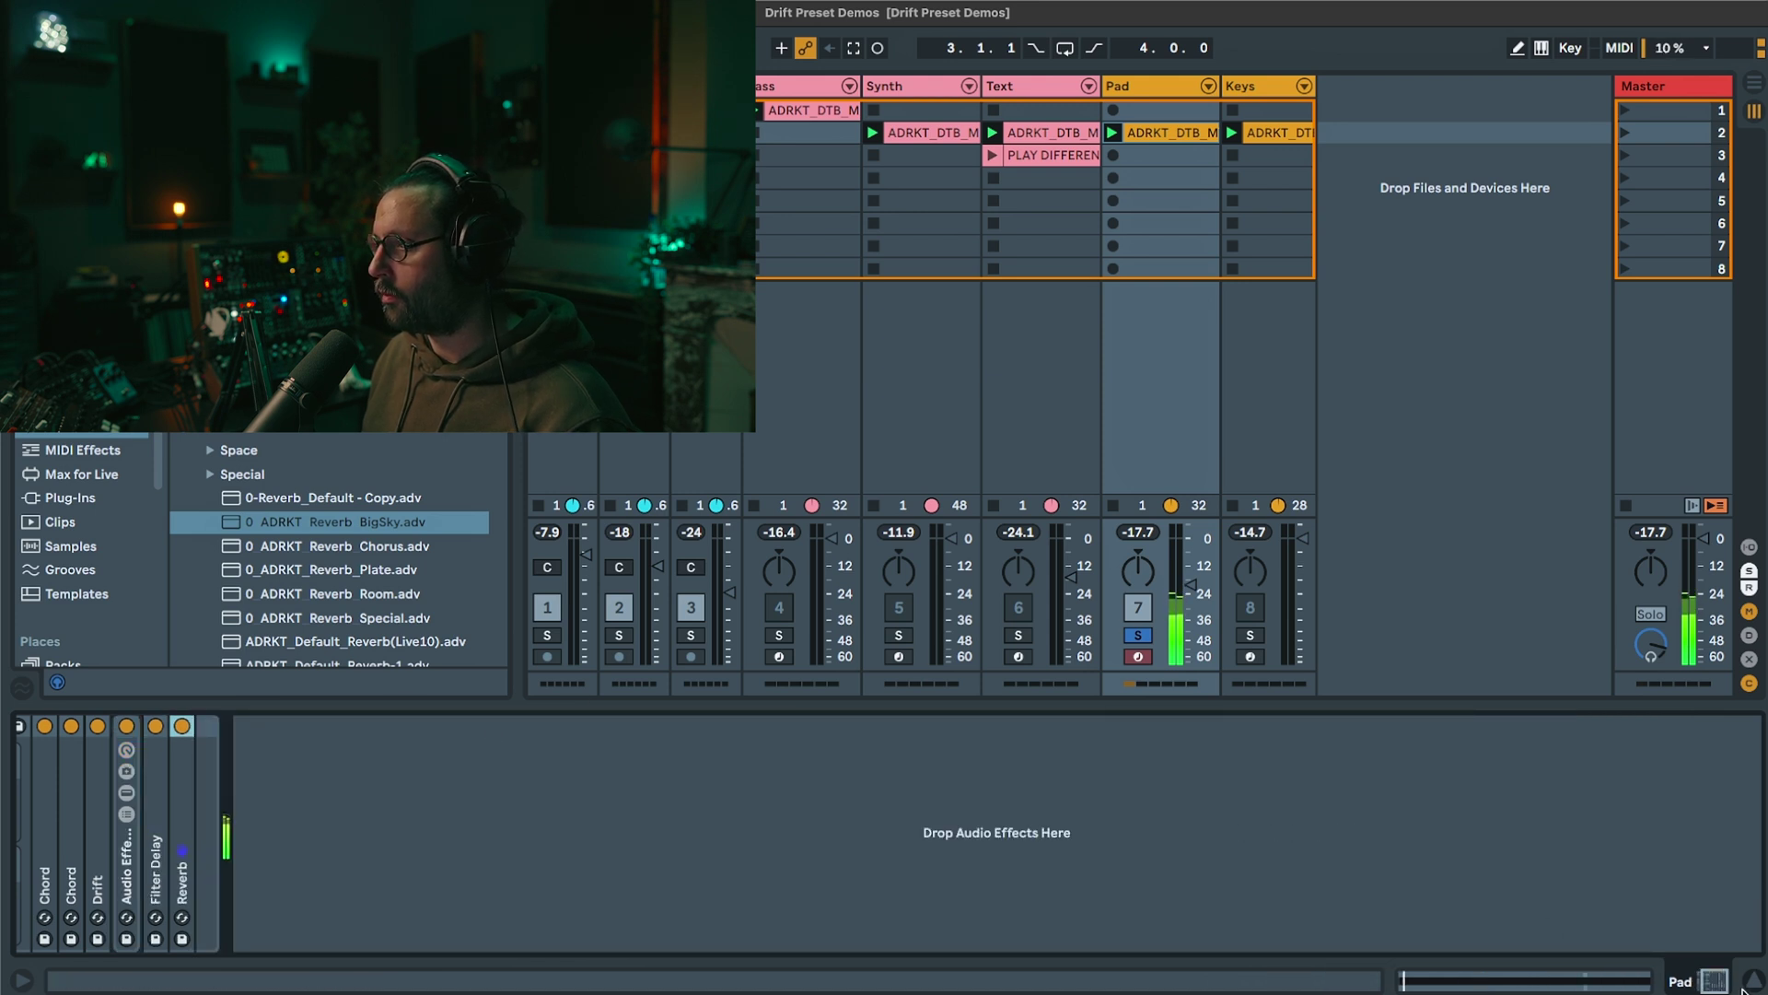
scroll(814, 917, left, 3)
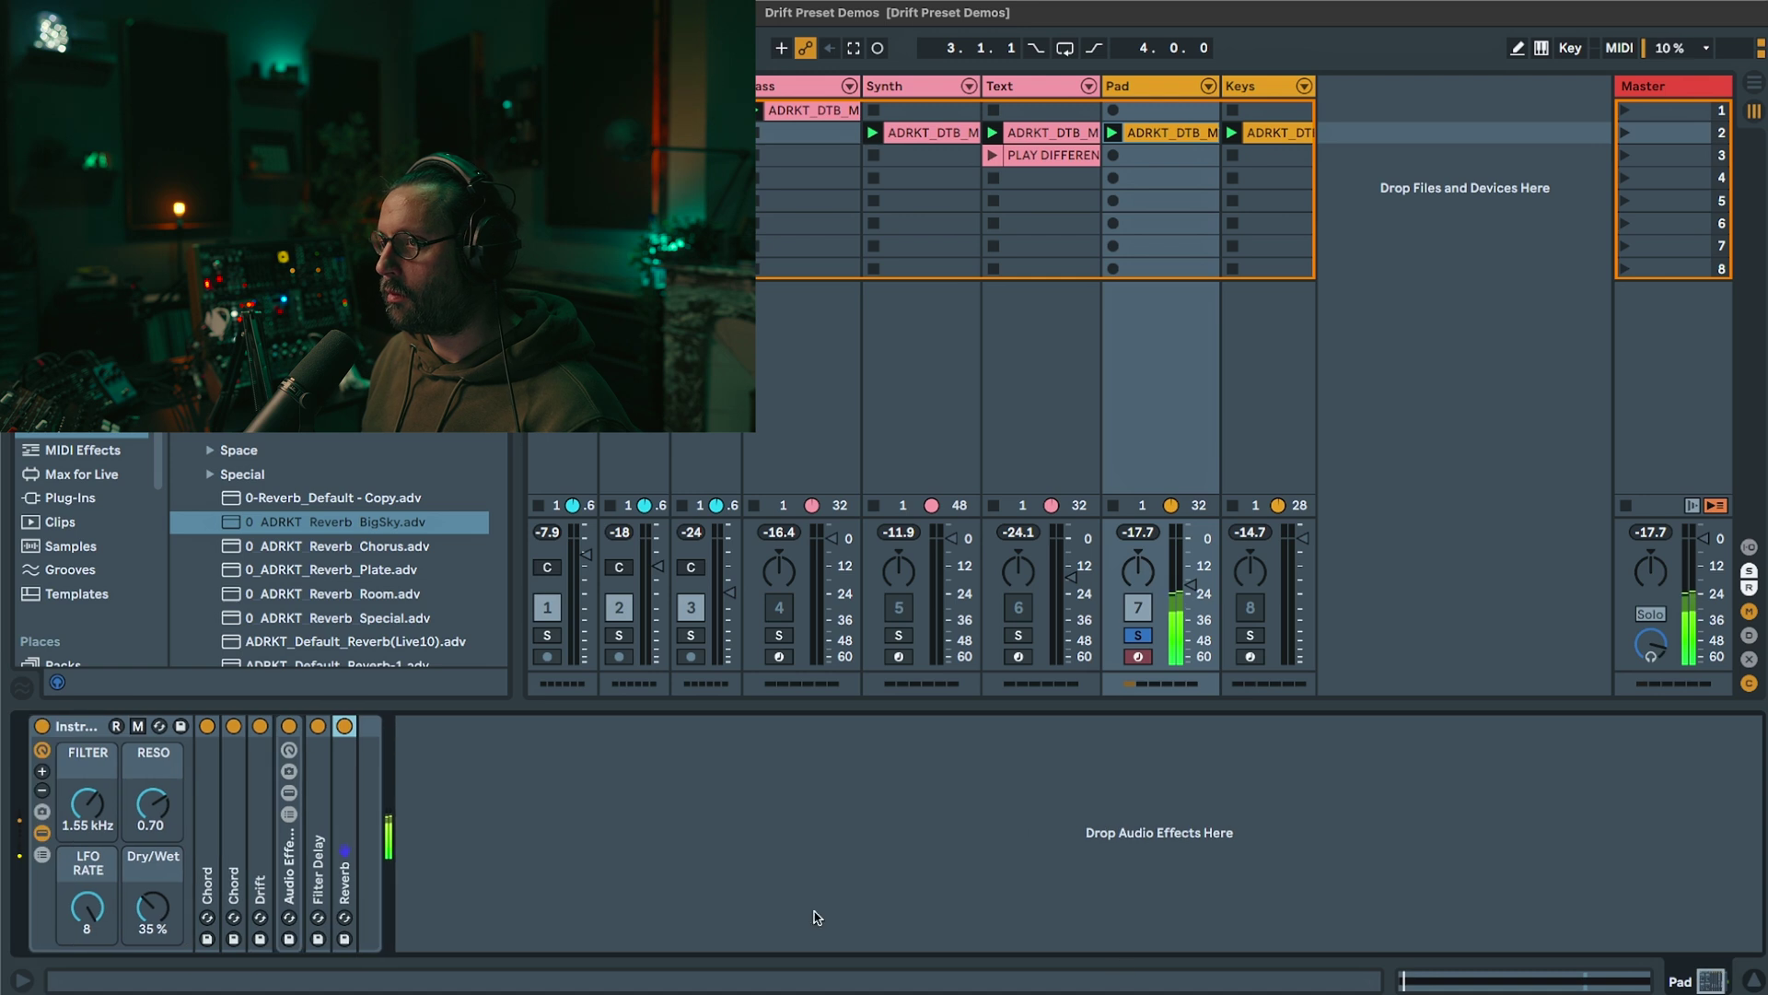
click(41, 832)
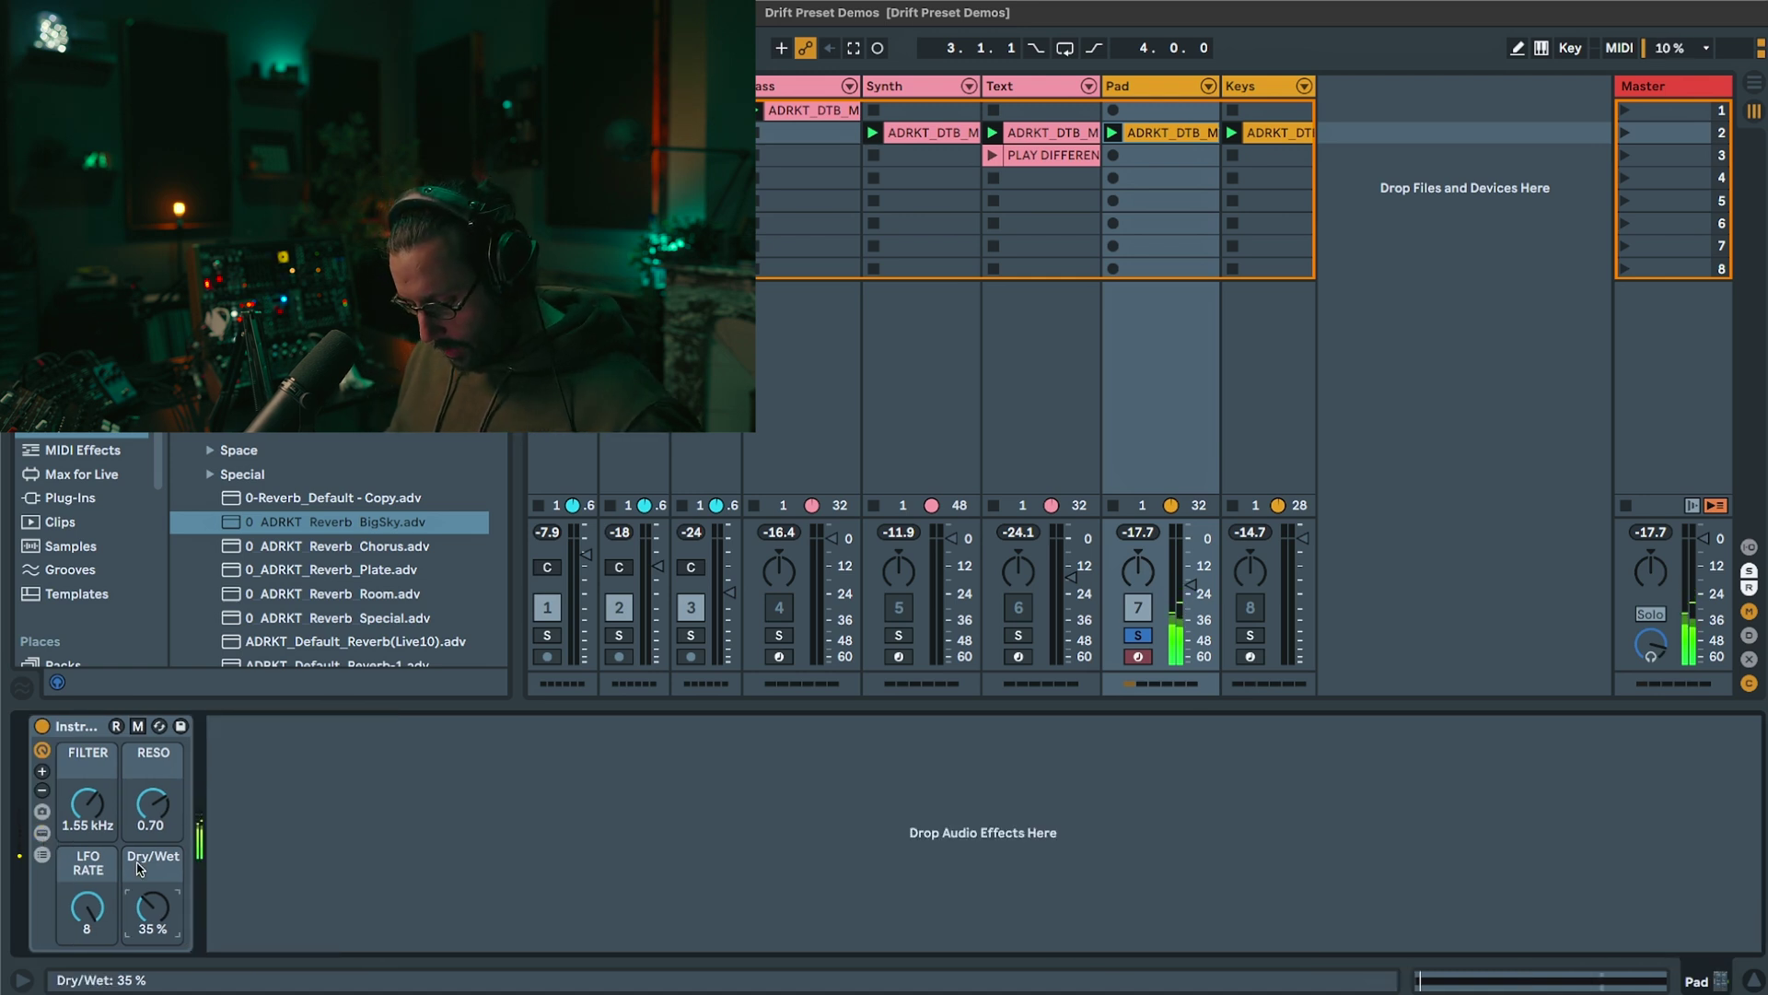
Step: Rename the instrument rack's Dry/Wet macro to REVERB
key(super+r)
text(REVERB)
key(Return)
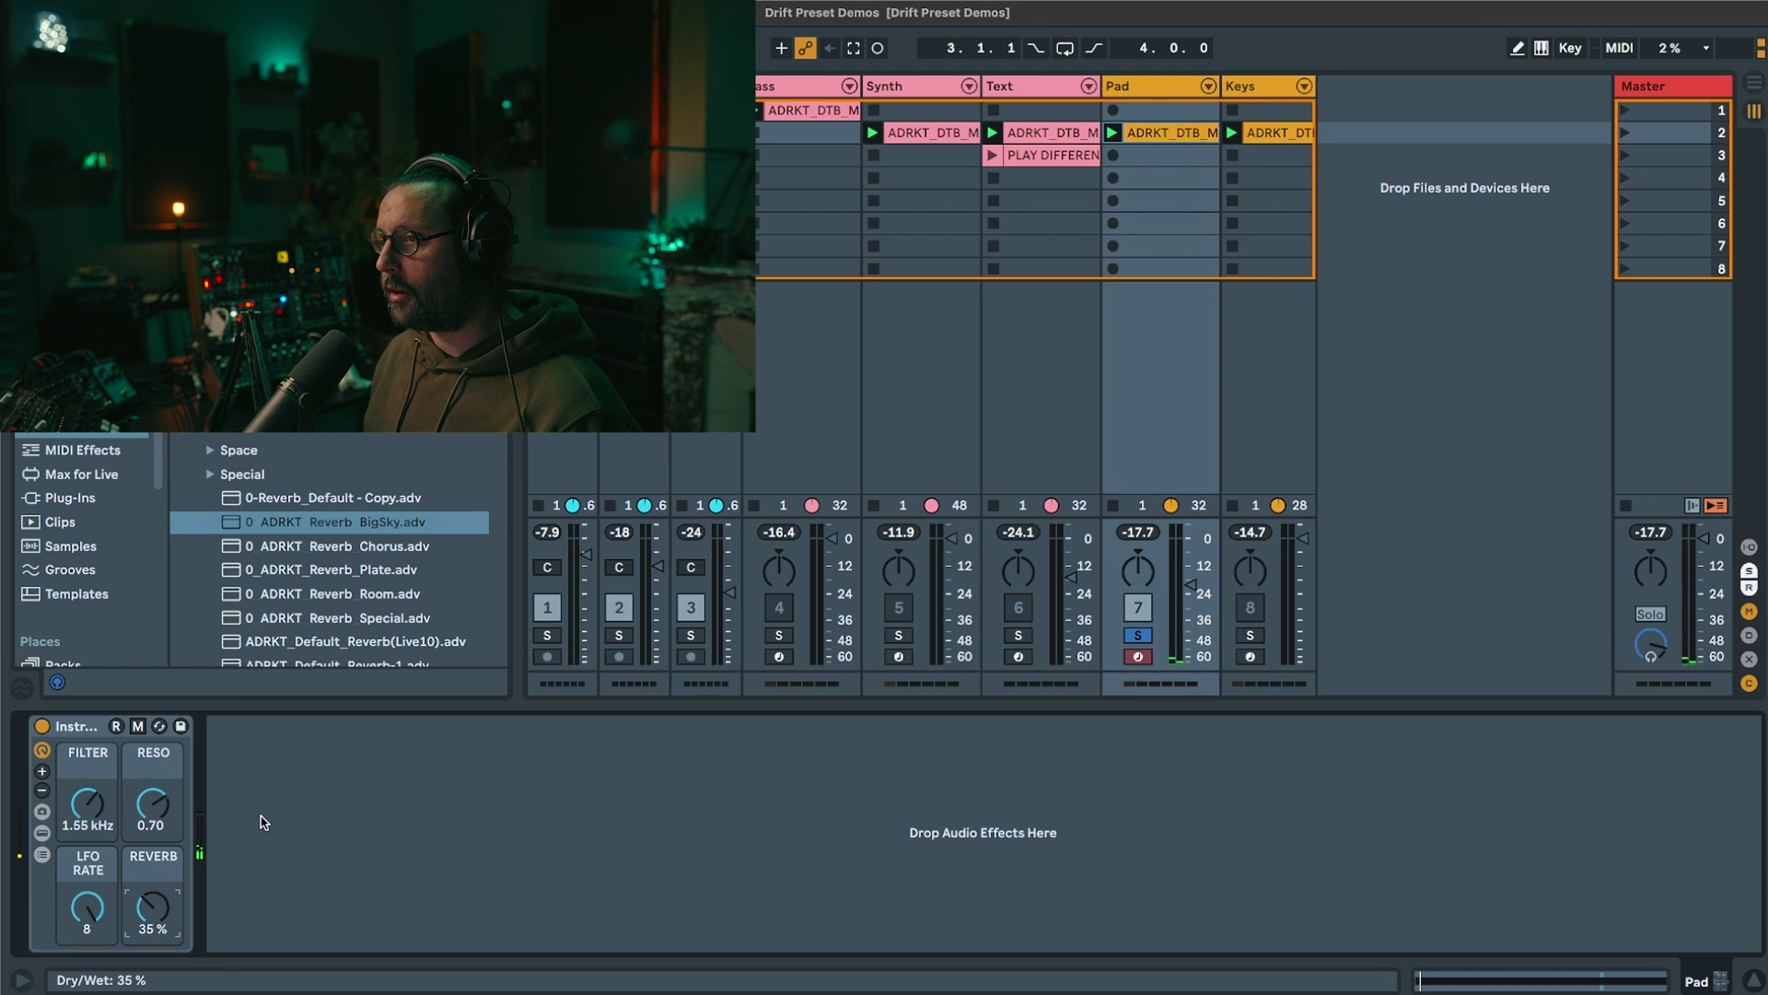